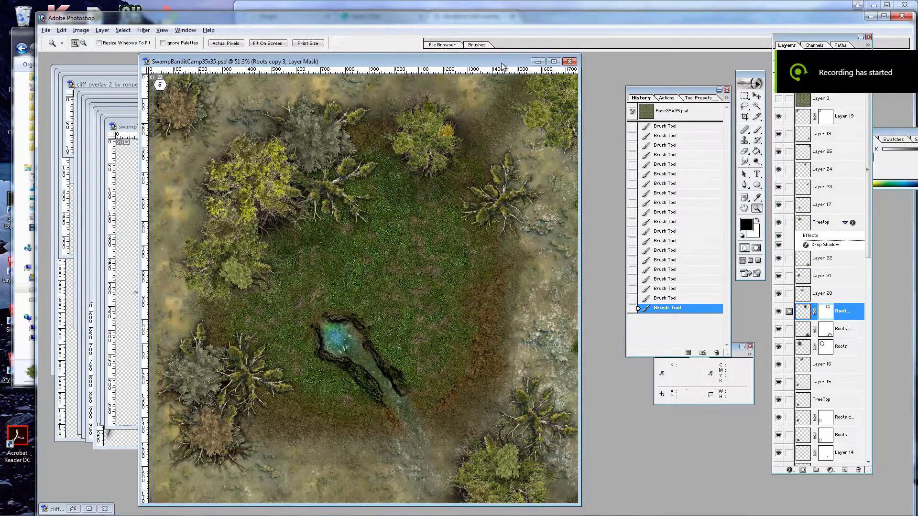
Add a drop shadow effect to Layer 25 with Use Global Light turned off.
left_click_drag(500, 65, 505, 64)
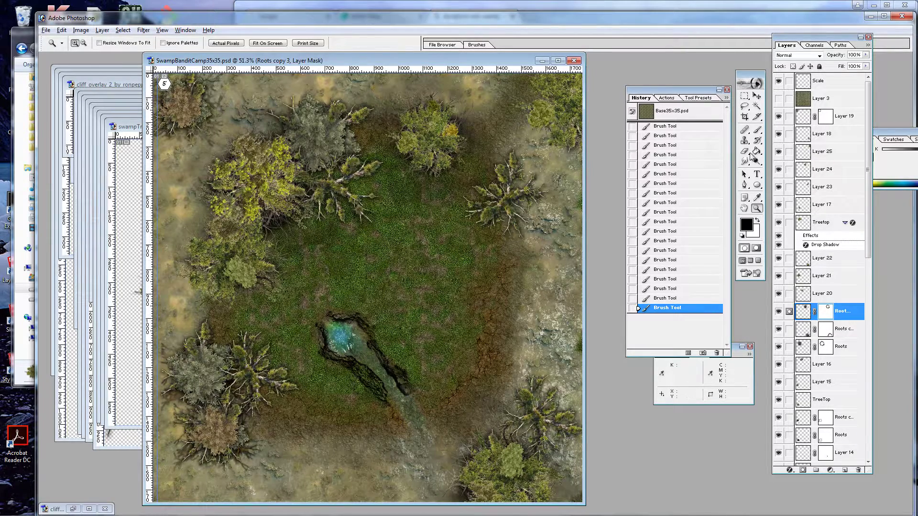
left_click(818, 152)
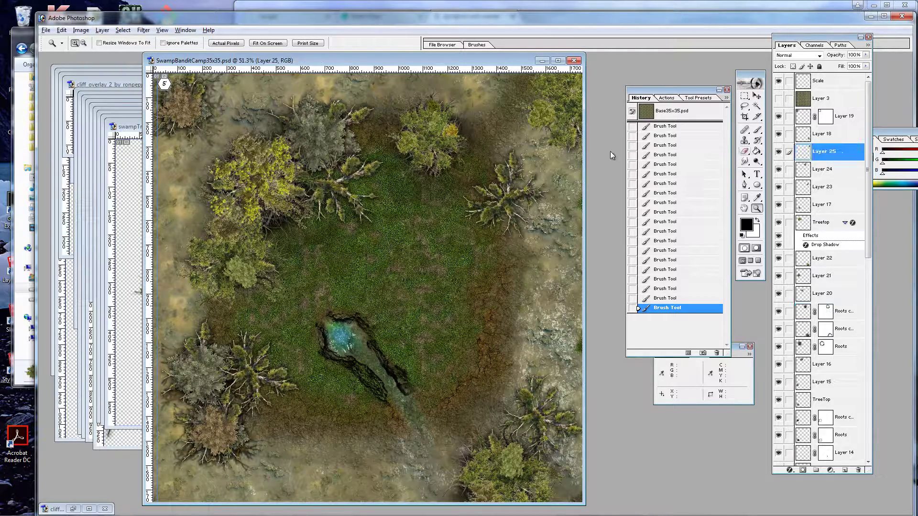
right_click(821, 152)
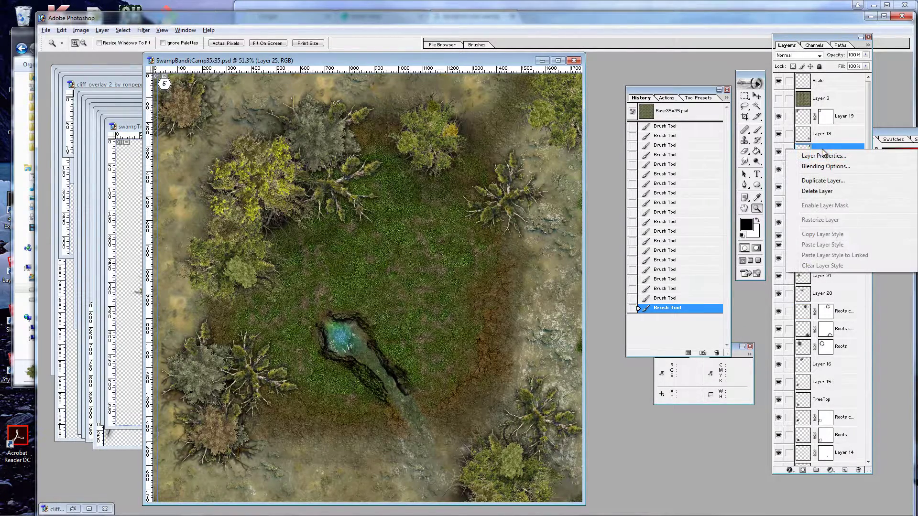
left_click(818, 166)
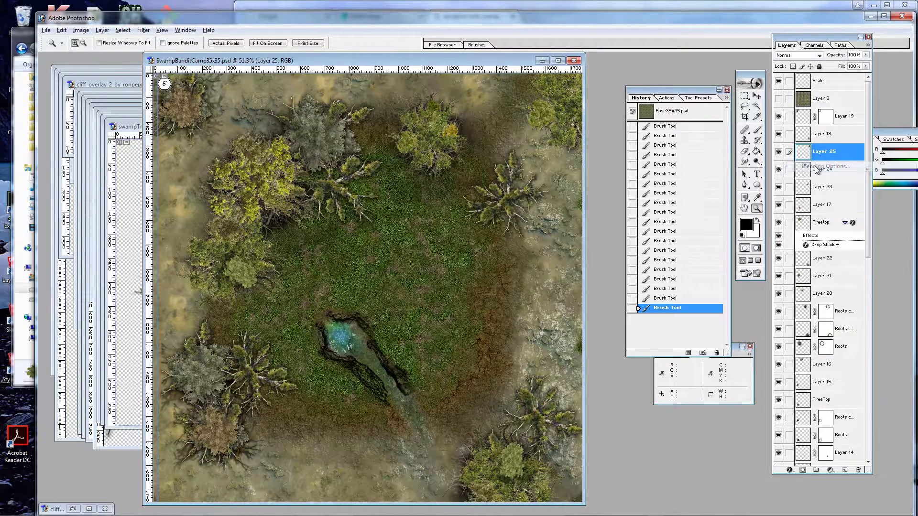
left_click(531, 209)
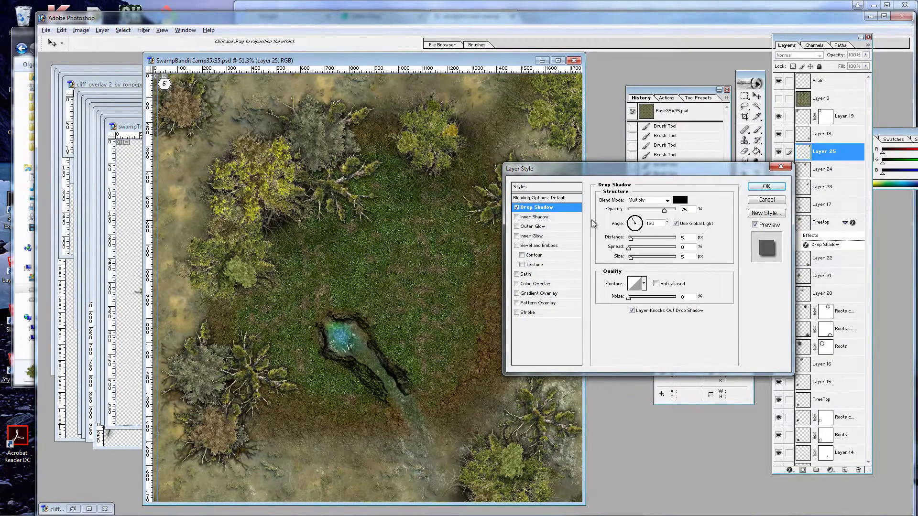
left_click(676, 224)
Set Layer 25's drop shadow to 12% spread and 51 px size, reduce its opacity and distance, and apply it.
left_click_drag(632, 169, 502, 191)
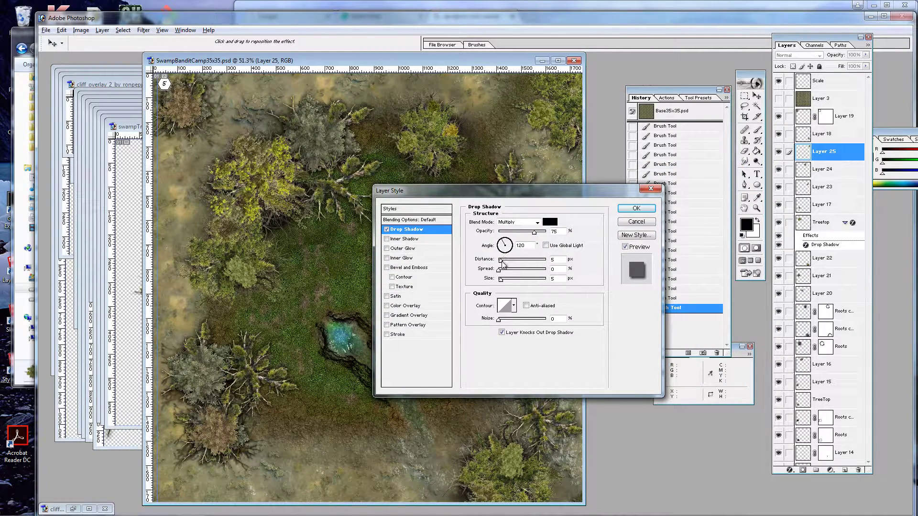
left_click_drag(502, 261, 490, 263)
left_click_drag(499, 274, 510, 283)
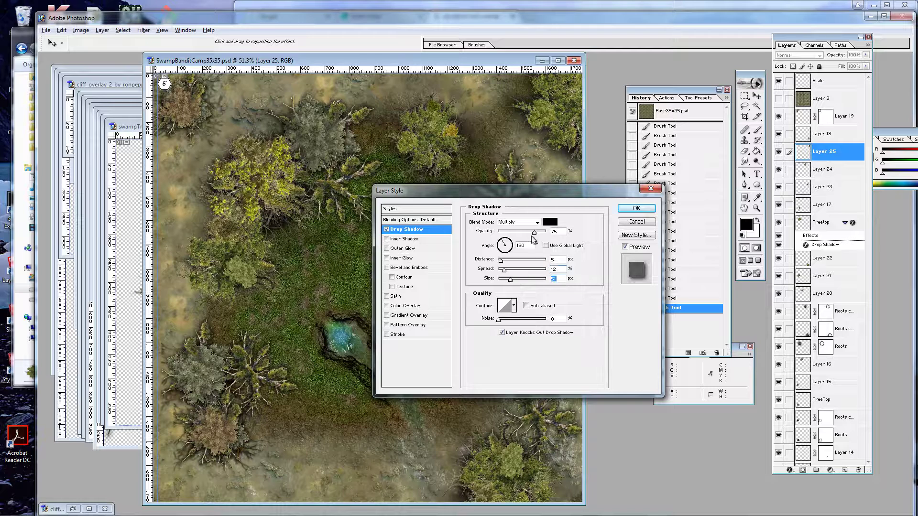
left_click_drag(529, 232, 523, 233)
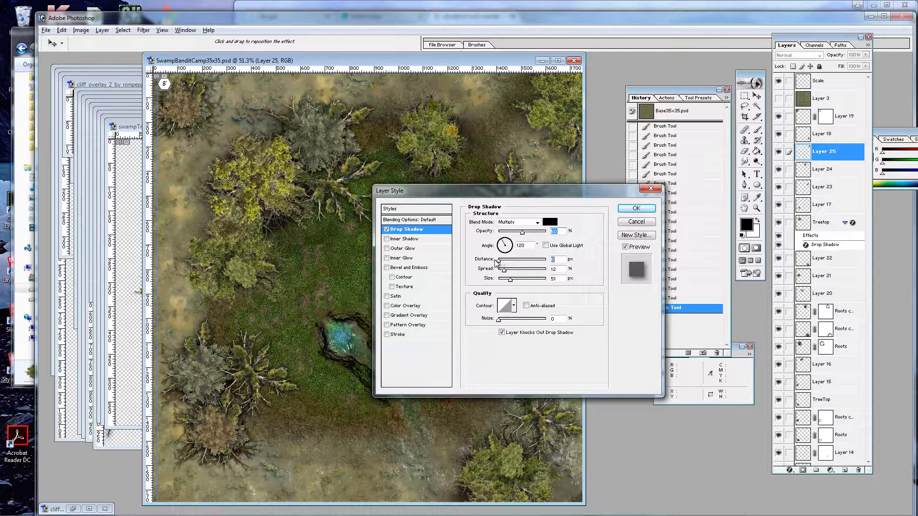
left_click(634, 209)
key("z")
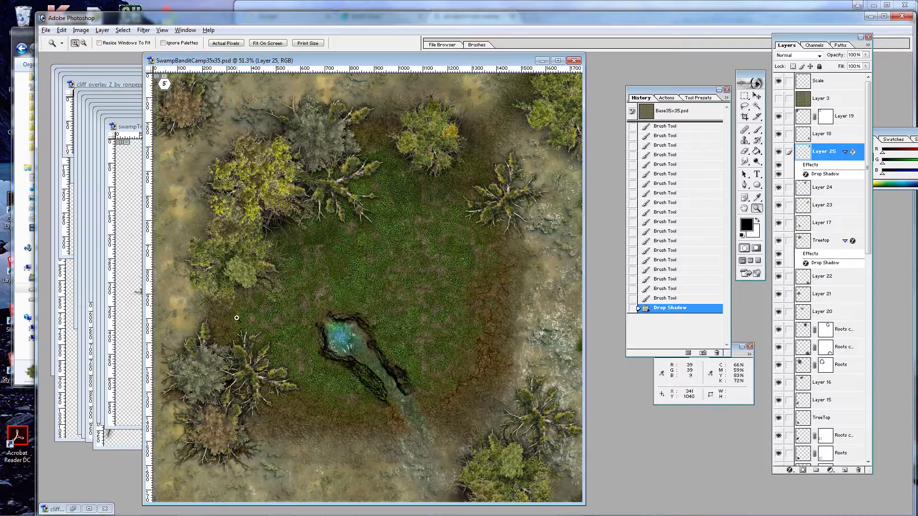
Switch to the file explorer and open 219_GrassEdge_cis-a.png from the Cliffs art folder in Photoshop, selecting the whole image.
left_click(27, 33)
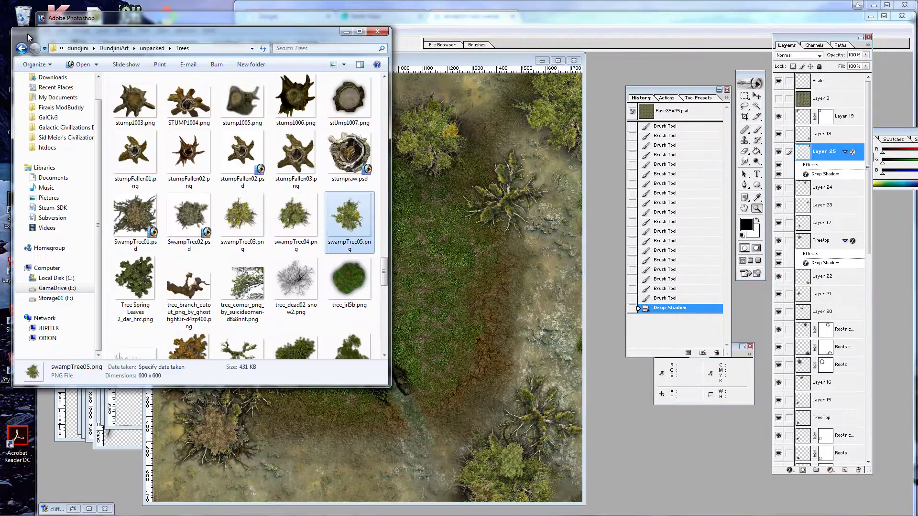
left_click(154, 48)
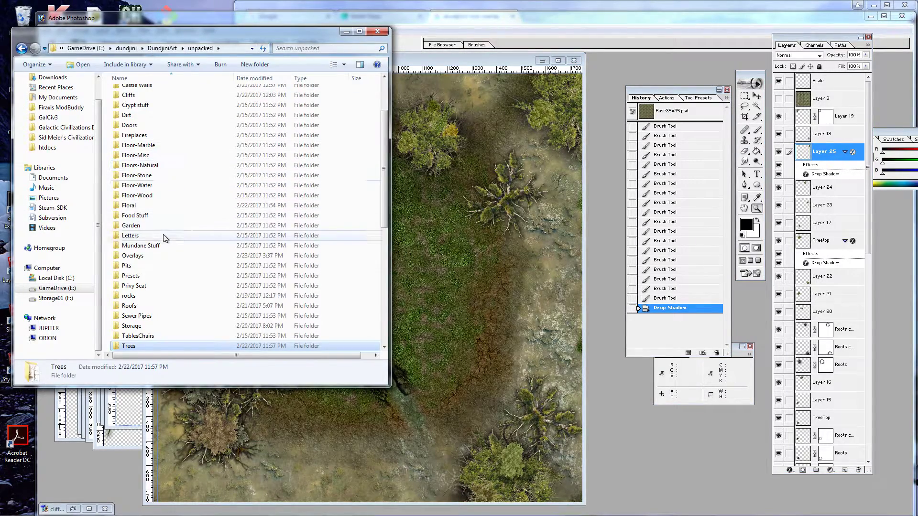
double_click(139, 96)
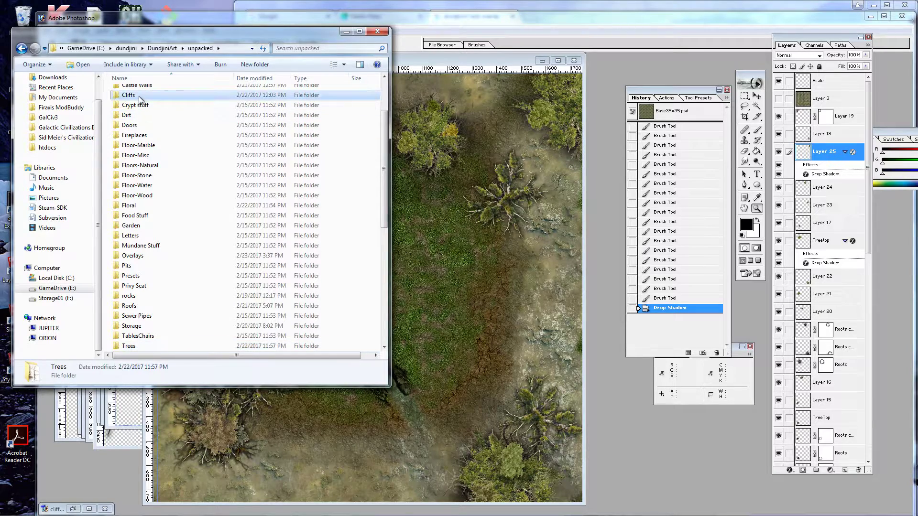
scroll(230, 206, "down", 3)
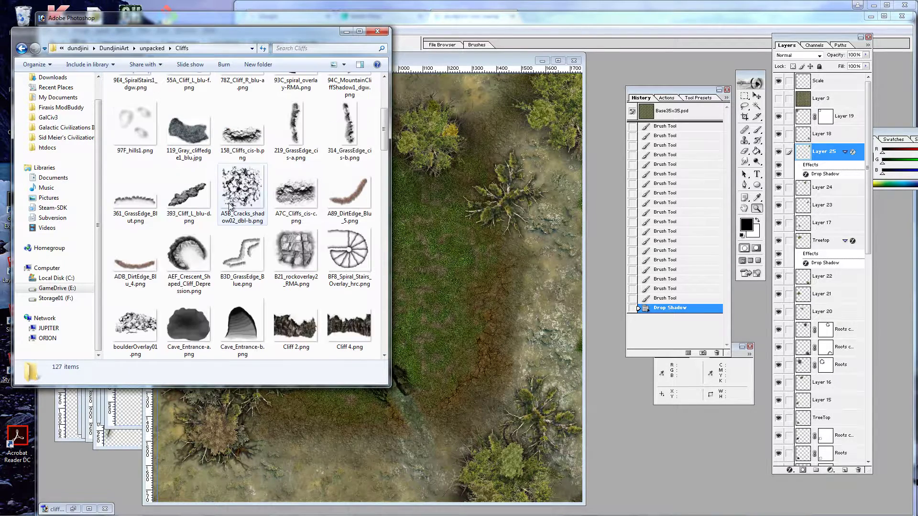
left_click(294, 132)
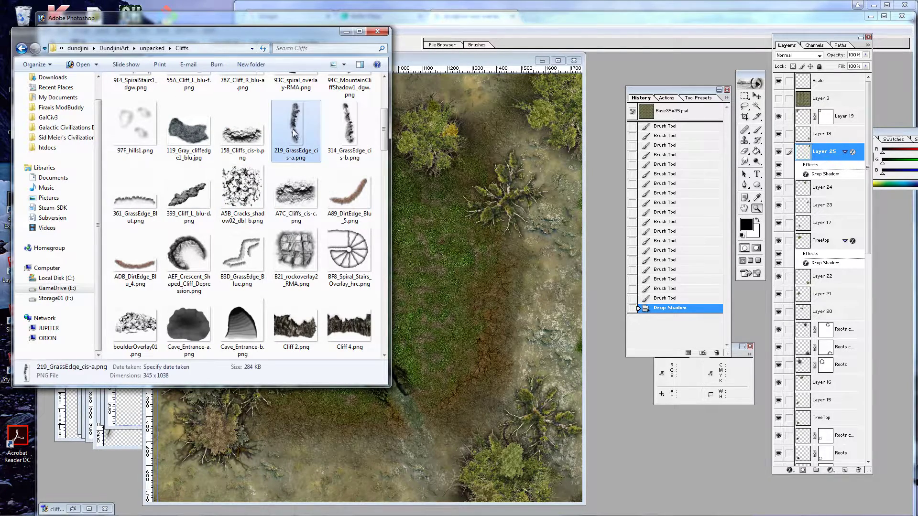
left_click_drag(463, 213, 463, 216)
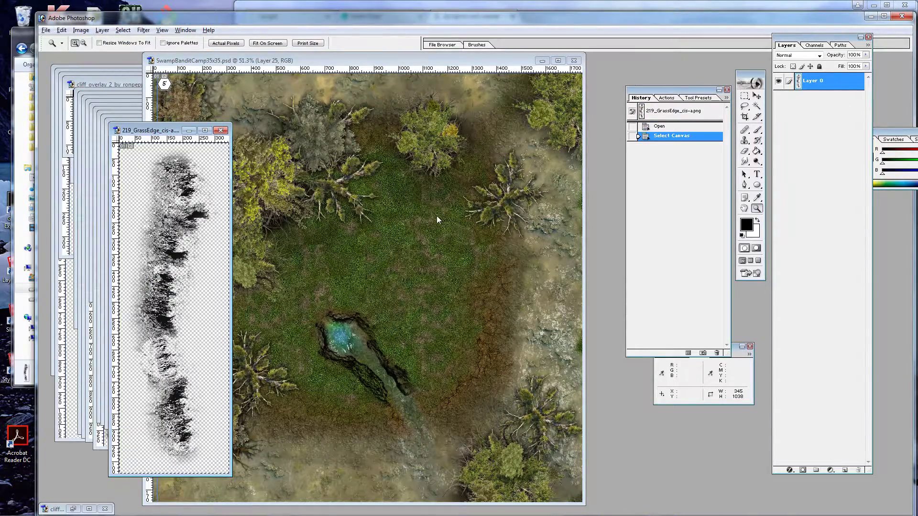
Switch to Chrome and search Google Images for "dundjinni grass overlay", then browse the results.
left_click(341, 5)
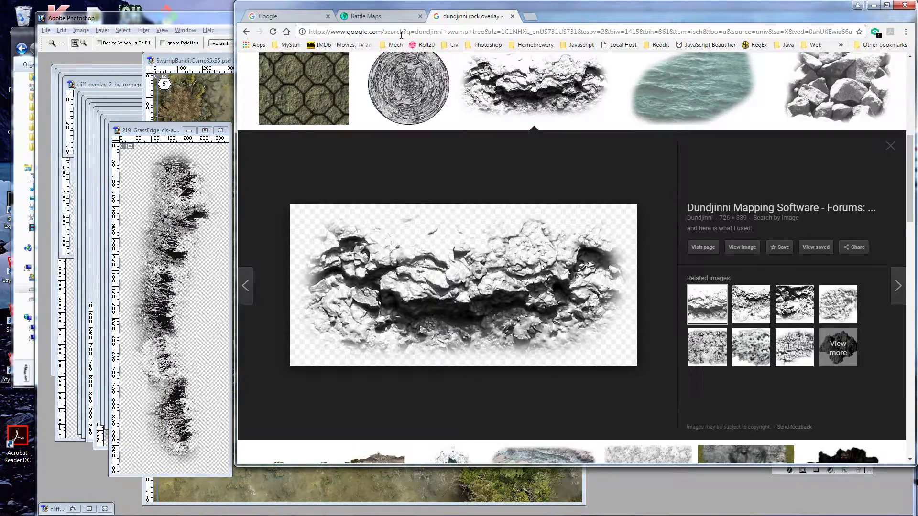
left_click(432, 33)
type("dundjinni grass overlay")
key("Return")
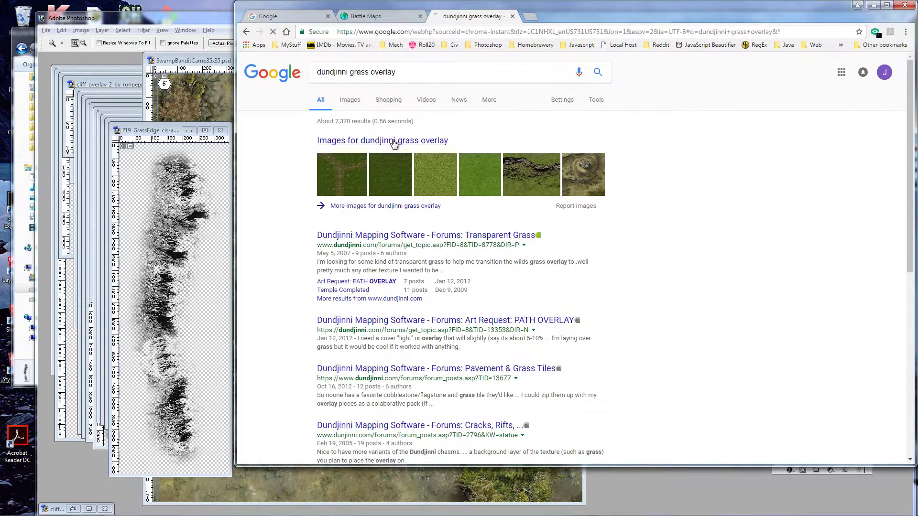
left_click(393, 141)
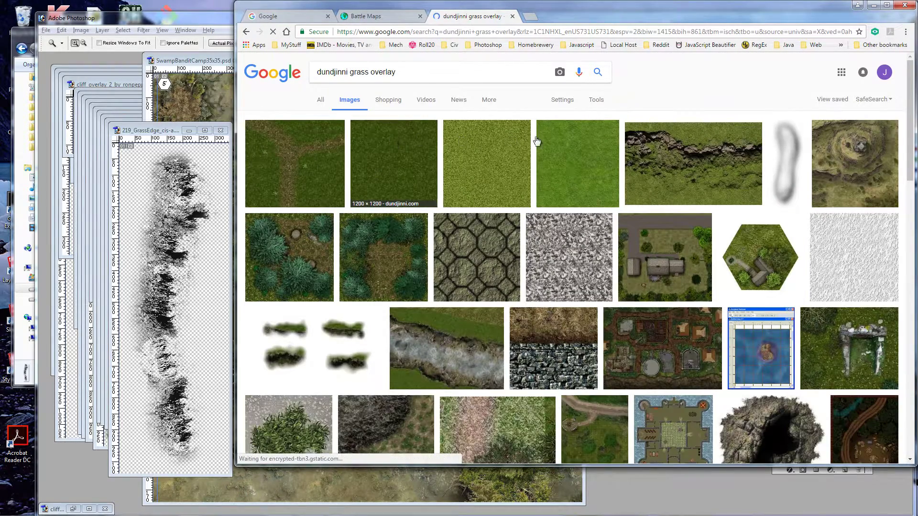
scroll(557, 142, "down", 10)
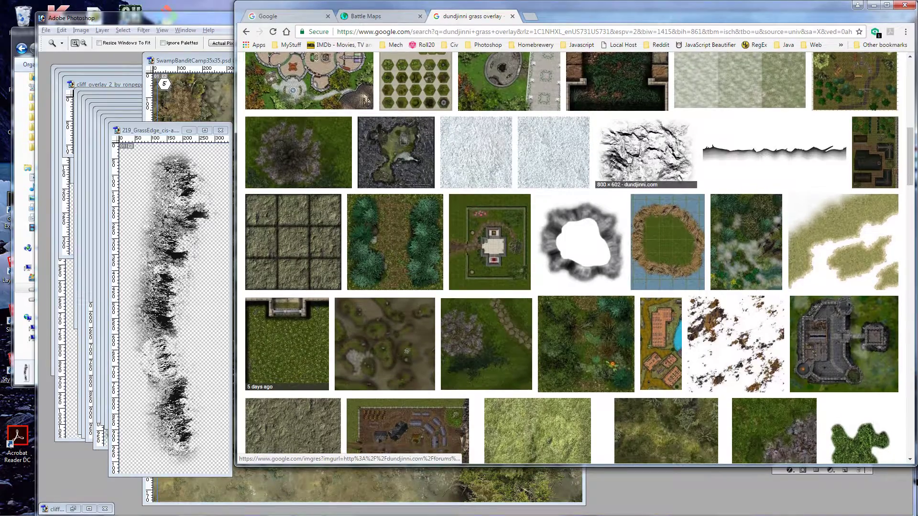
scroll(625, 157, "up", 10)
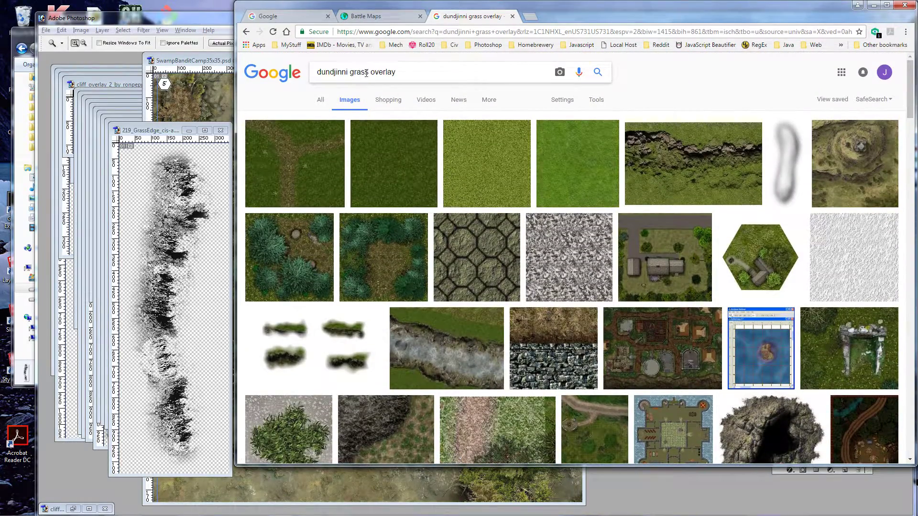
Refine the image search to "dundjinni grass shadow overlay" and look through the results.
double_click(364, 71)
left_click(373, 72)
type("shadow")
key("Return")
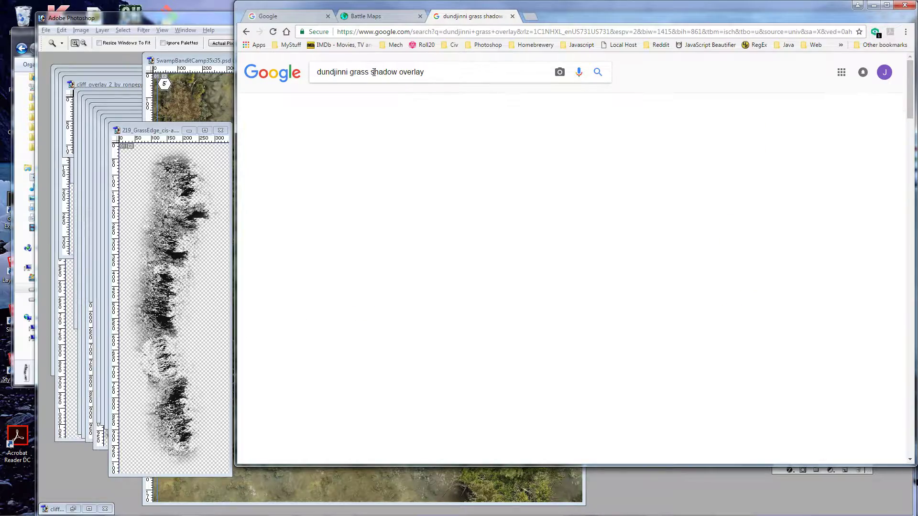
scroll(434, 178, "down", 10)
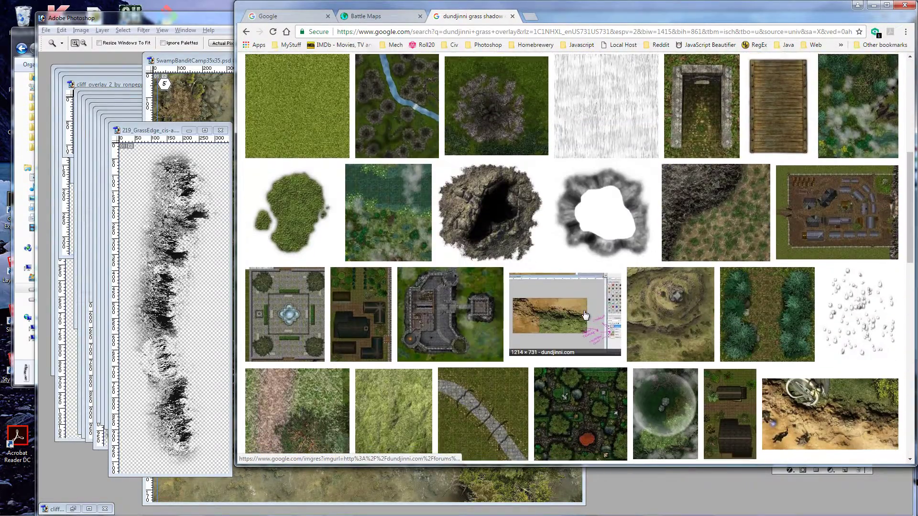
scroll(486, 223, "up", 8)
scroll(487, 223, "up", 3)
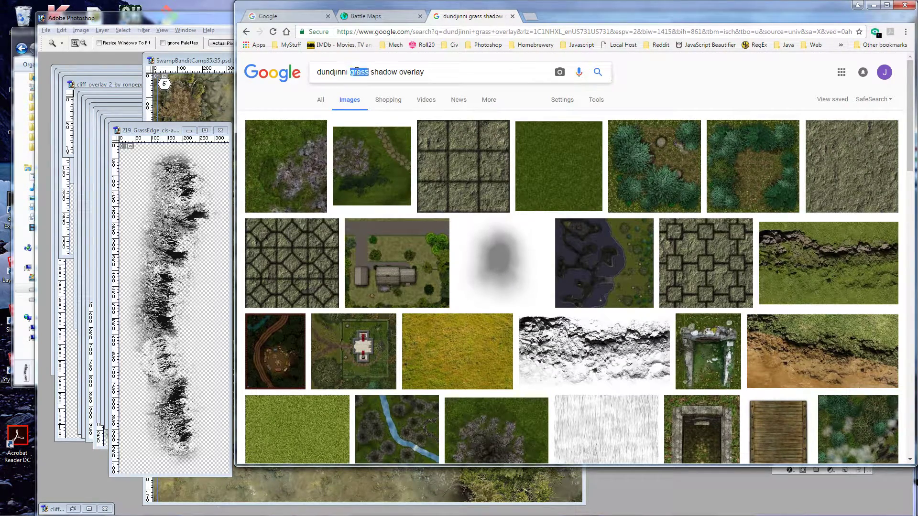
Broaden the image search to "dundjinni shadow overlay" and examine the results for suitable shadow overlays.
key("BackSpace")
key("Return")
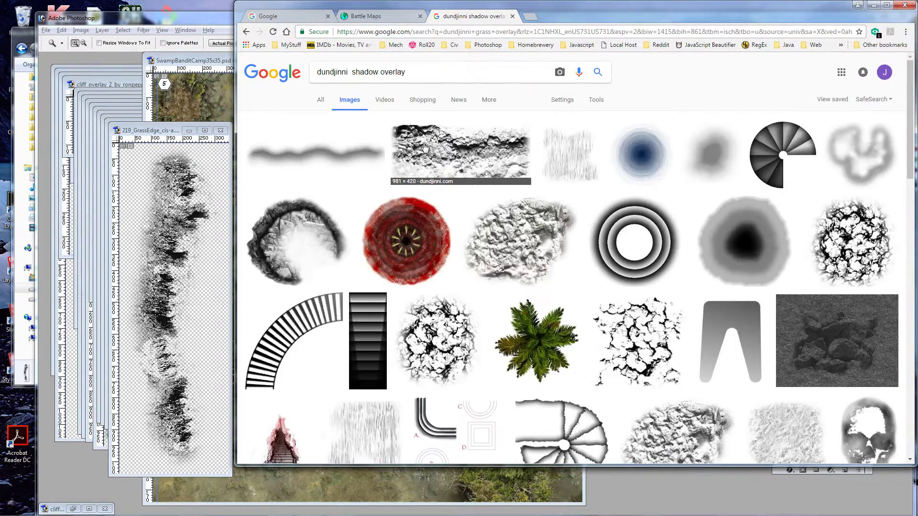
scroll(566, 210, "down", 10)
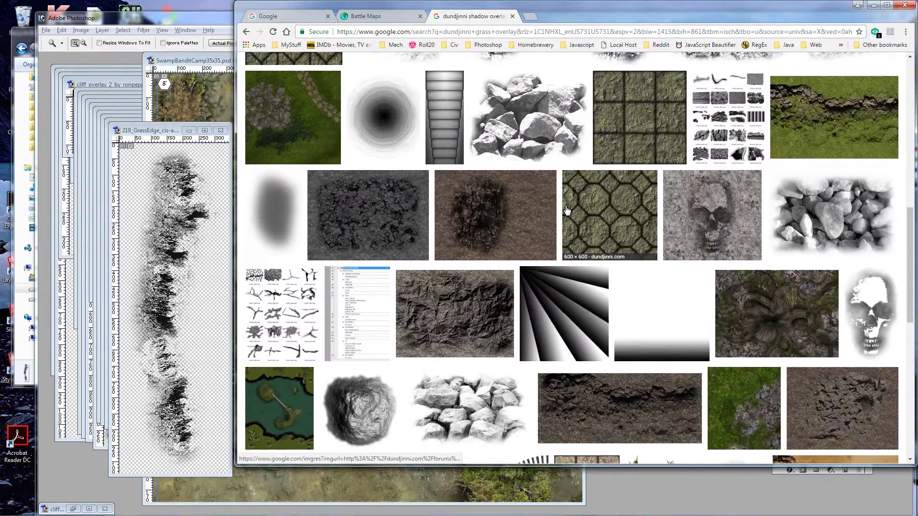
scroll(566, 211, "down", 8)
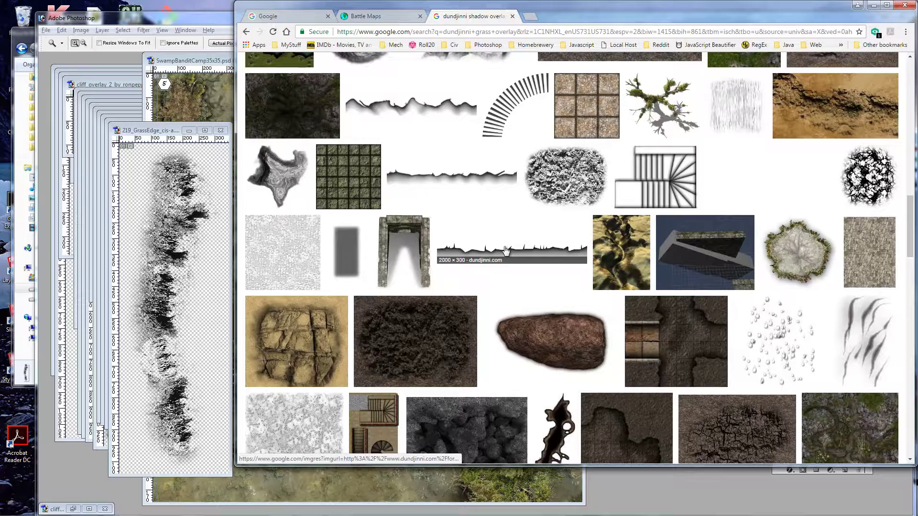
scroll(505, 250, "down", 8)
scroll(458, 302, "down", 5)
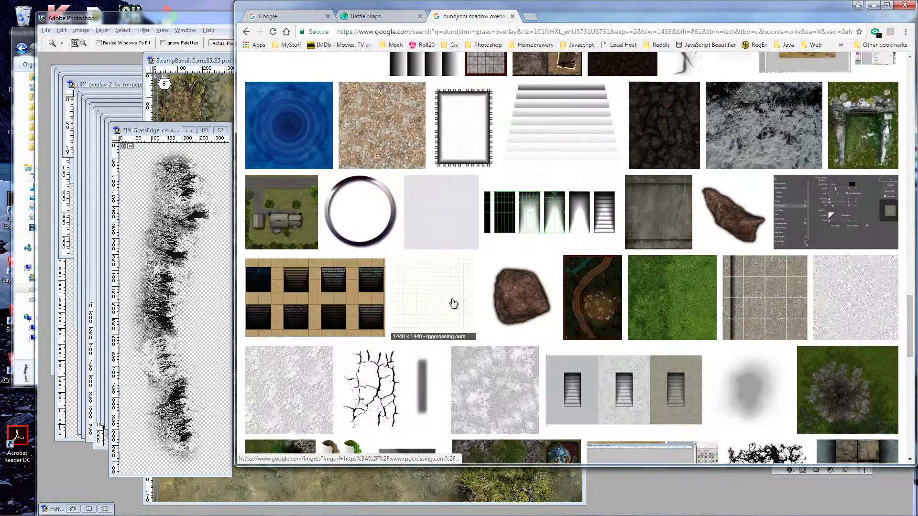
scroll(483, 304, "down", 10)
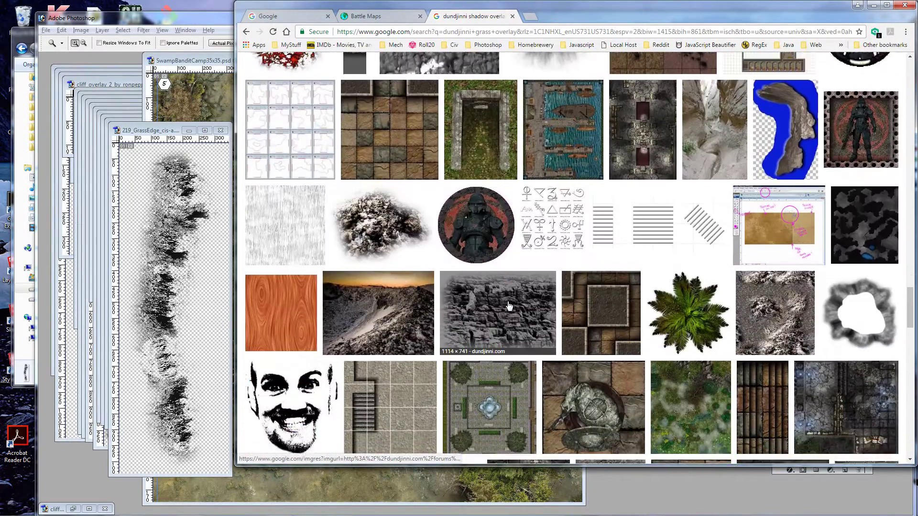
scroll(508, 306, "down", 15)
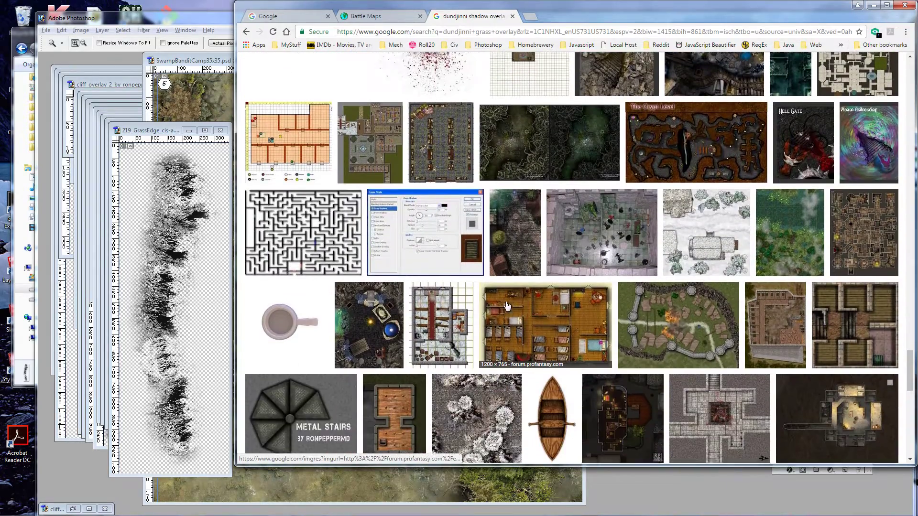
scroll(507, 305, "up", 4)
Switch back to Photoshop and paste the copied grass-edge overlay into SwampBanditCamp35x35.psd, fitting the whole map in view.
left_click(174, 133)
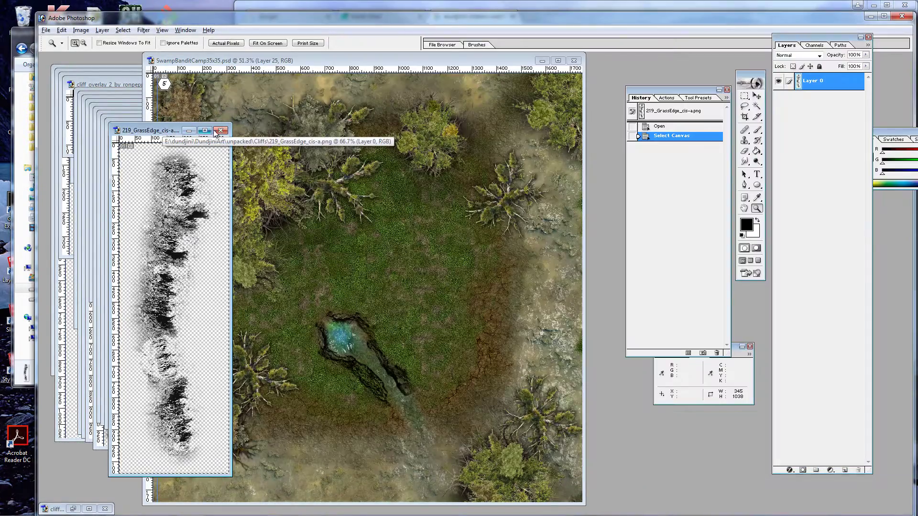
left_click(317, 61)
key("ctrl+v")
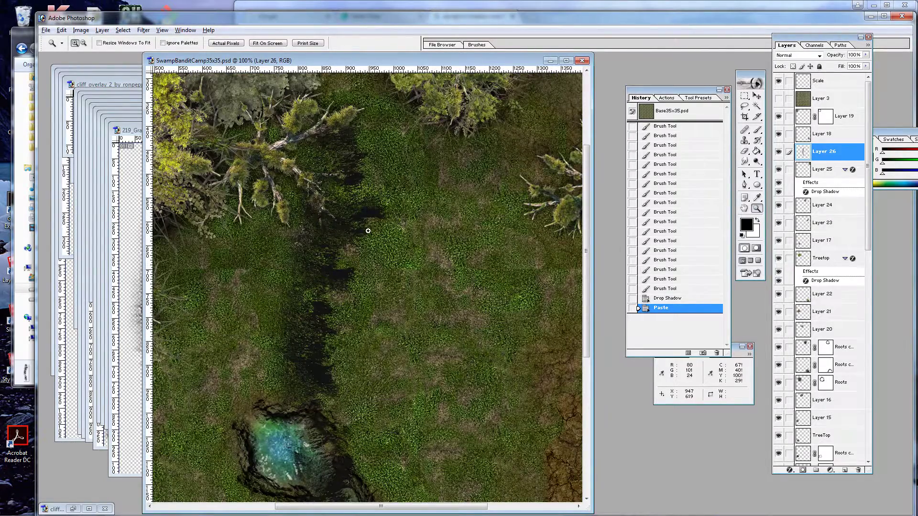
left_click(267, 43)
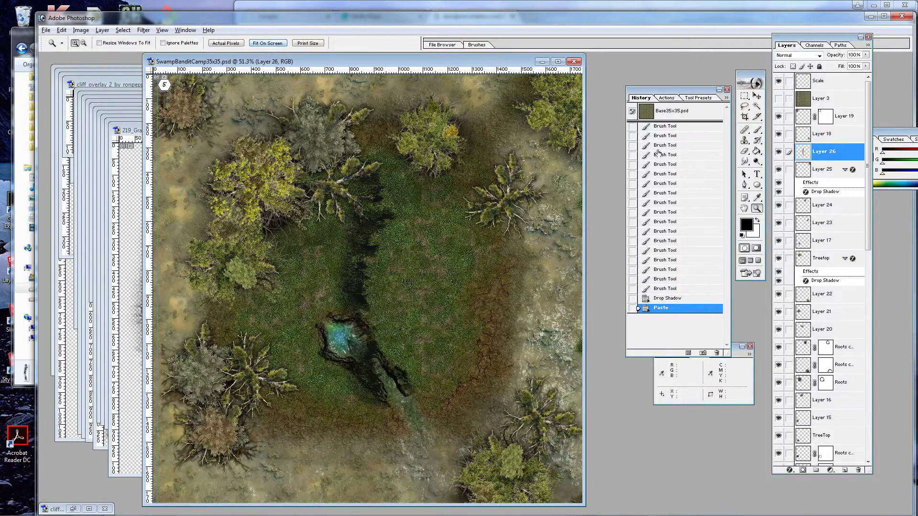
Move the pasted grass-edge layer, Layer 26, down the layer stack to sit between Layer 9 and Layer 8.
left_click(757, 97)
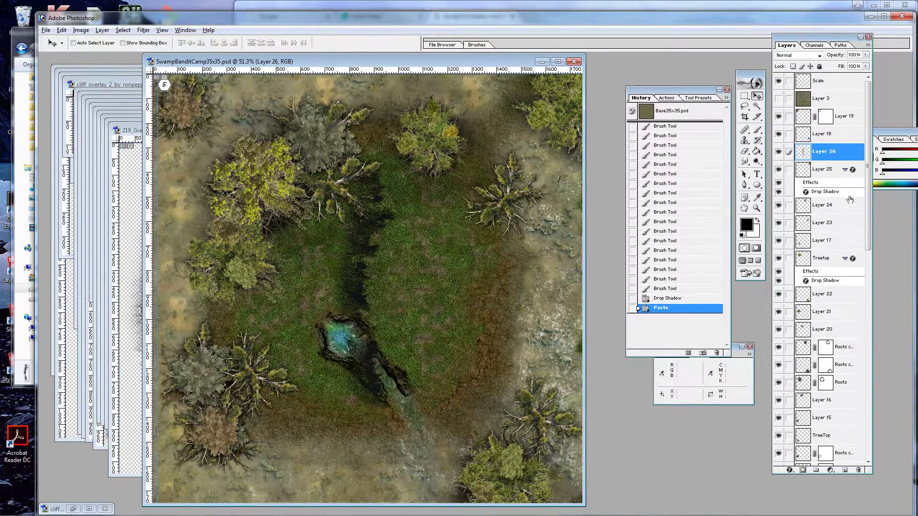
left_click_drag(835, 158, 820, 446)
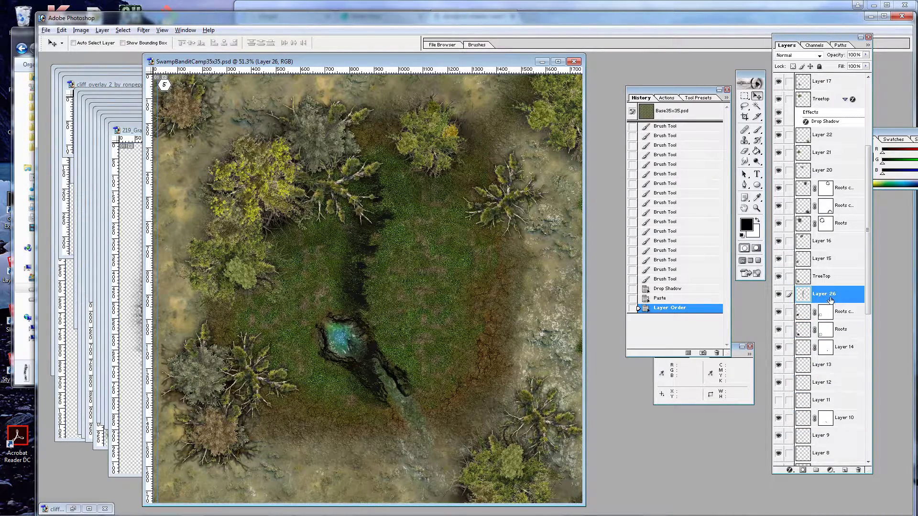
left_click_drag(830, 299, 830, 441)
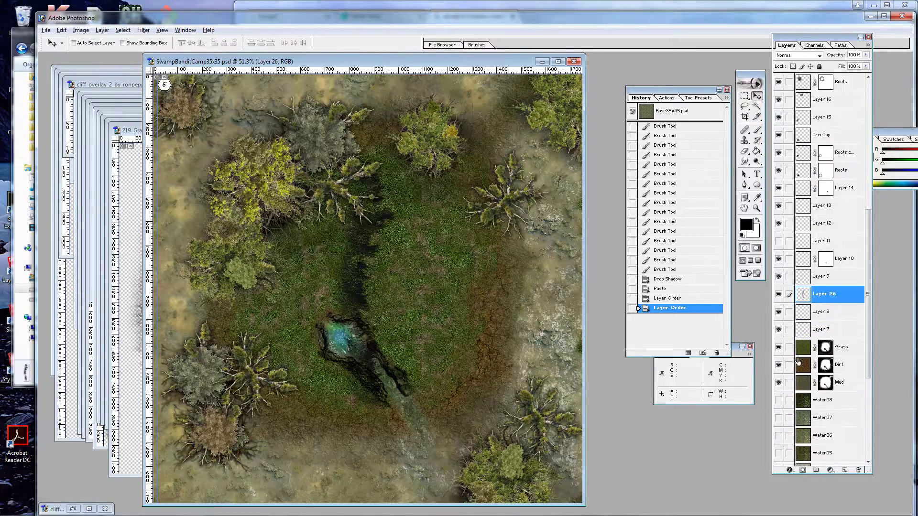
Move the Layer 26 grass-edge overlay to the clearing's west edge and scale it down proportionally to fit between the trees there.
left_click_drag(362, 280, 238, 317)
key("ctrl+t")
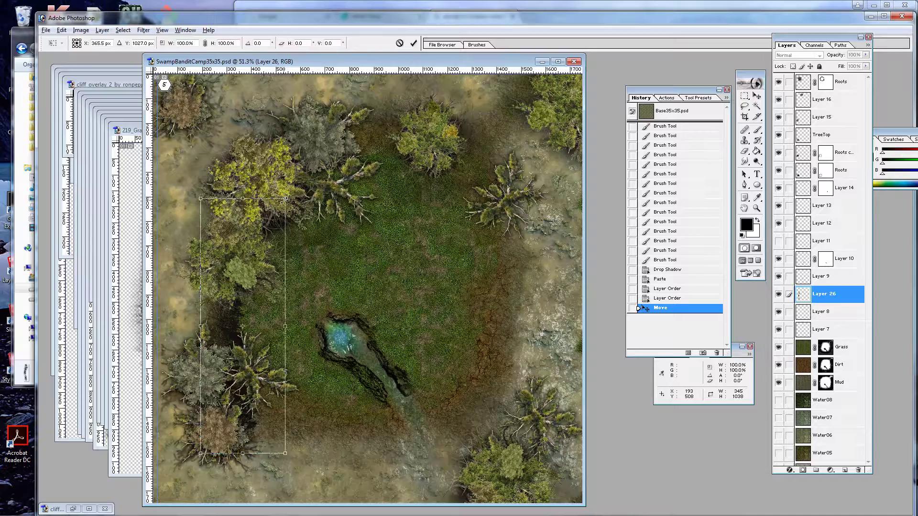
left_click_drag(284, 201, 250, 303)
left_click_drag(225, 333, 239, 273)
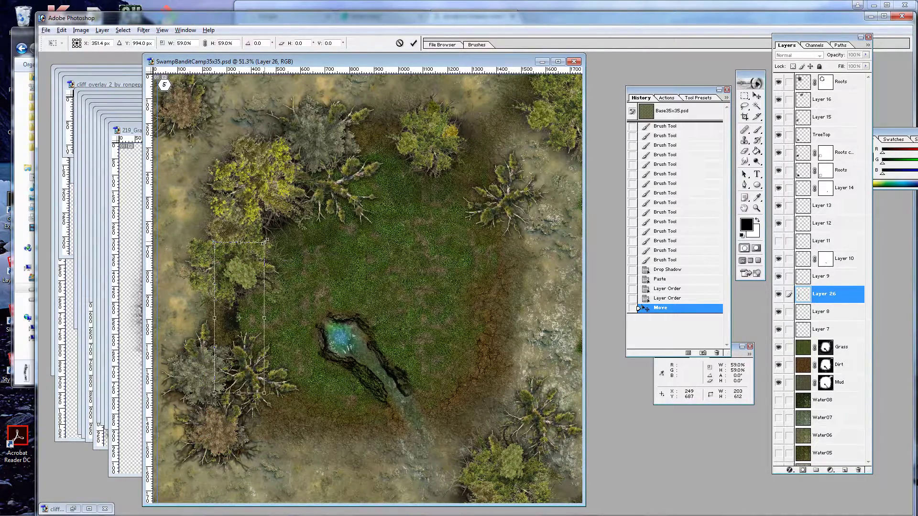
left_click_drag(264, 241, 241, 300)
key("Return")
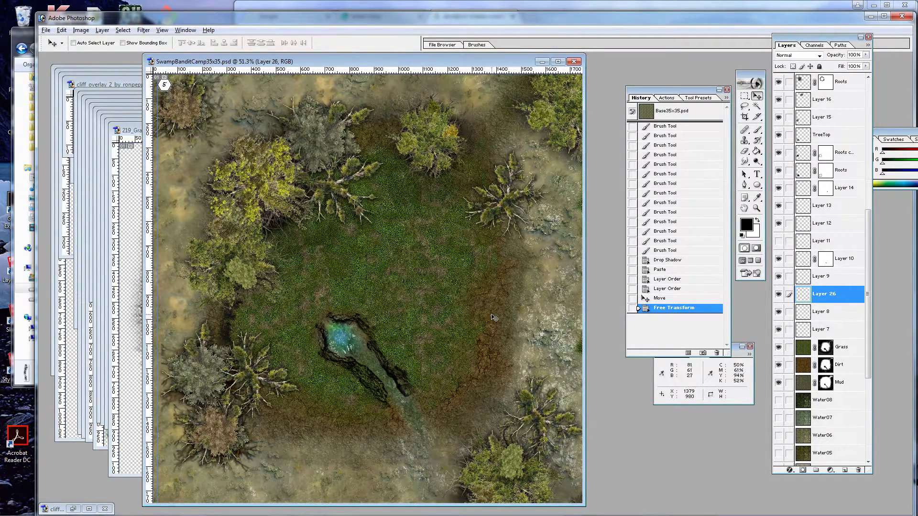
Paste a copy of the scaled-down grass-edge overlay, rotate it about 101°, and place it between the trees on the clearing's north edge.
key("ctrl+a")
key("ctrl+v")
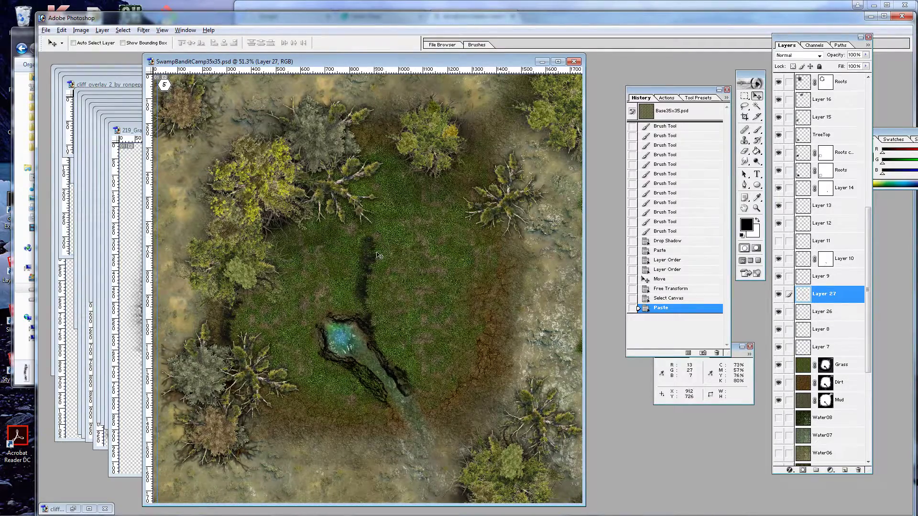
left_click_drag(379, 255, 418, 198)
key("ctrl+t")
left_click_drag(450, 320, 329, 257)
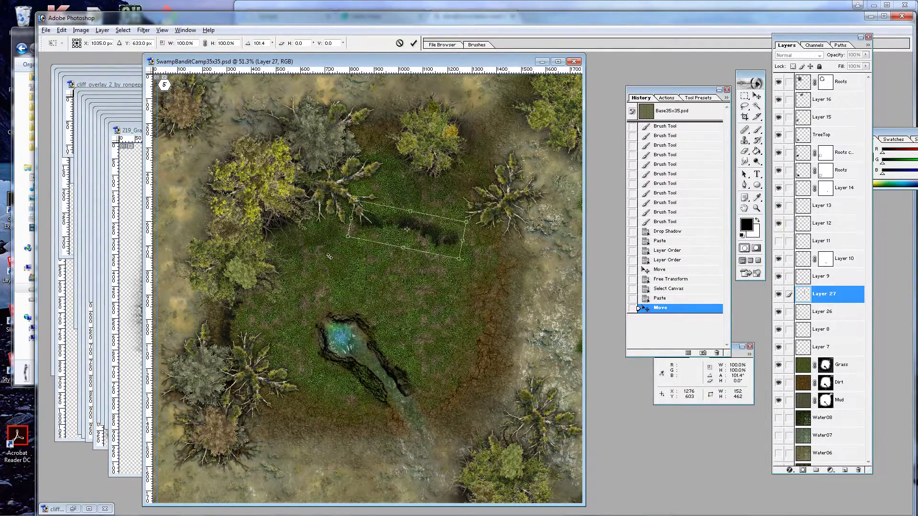
left_click_drag(424, 246, 401, 158)
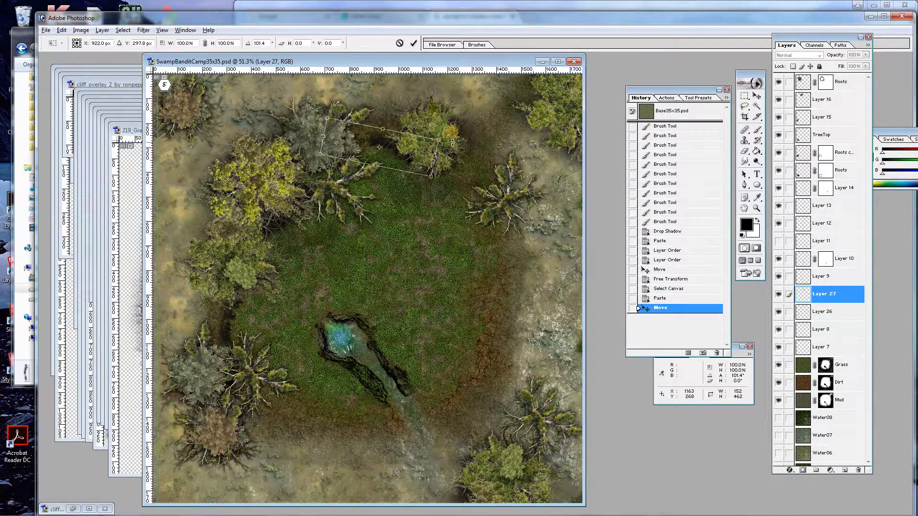
left_click_drag(453, 142, 453, 136)
key("Return")
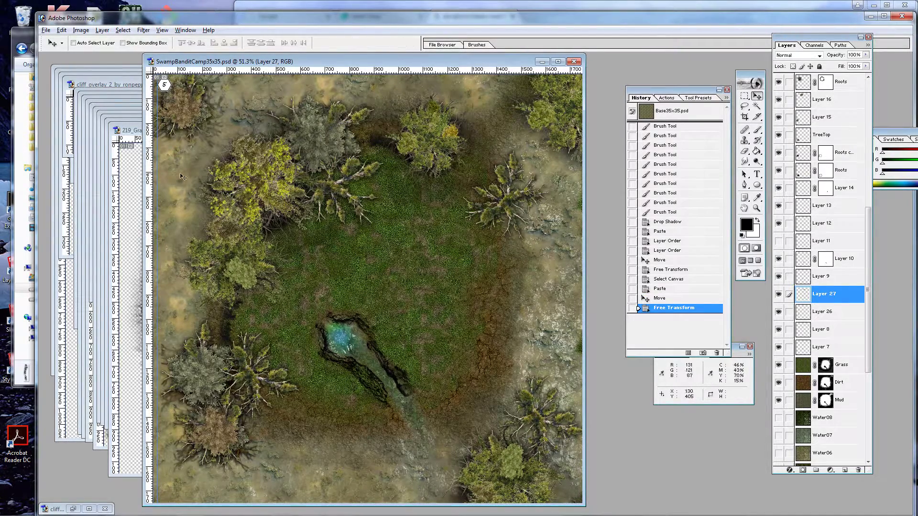
Browse the Cliffs art folder for another grass-edge overlay and open GrassEdge_cis-c.png in Photoshop.
left_click(14, 86)
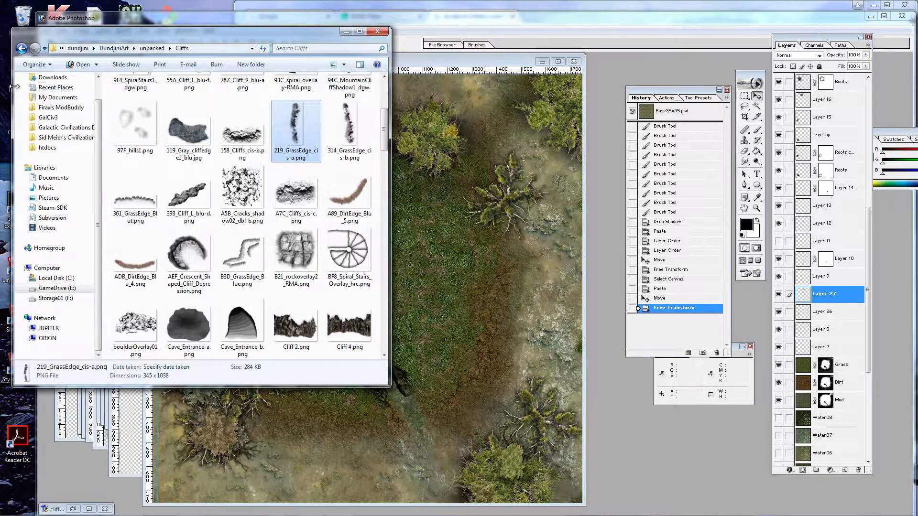
left_click(337, 139)
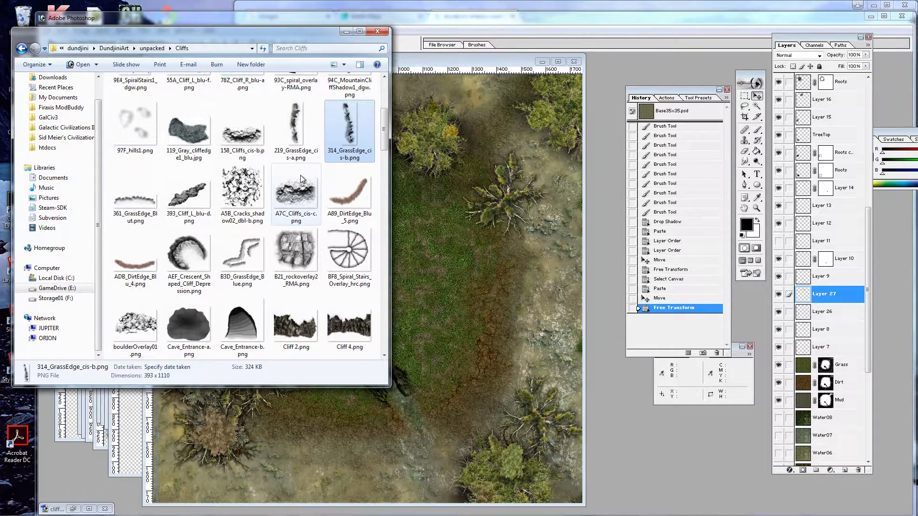
scroll(249, 196, "down", 3)
scroll(267, 206, "down", 3)
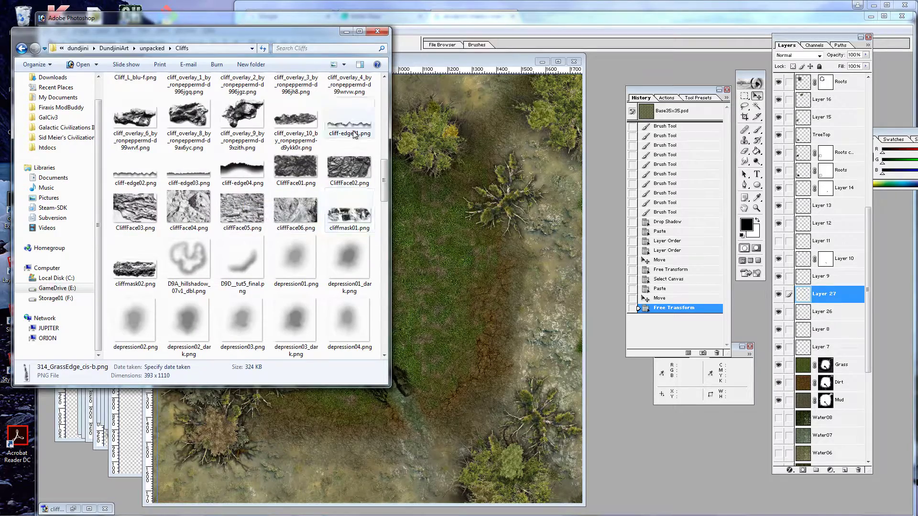
scroll(329, 253, "down", 3)
scroll(306, 301, "down", 3)
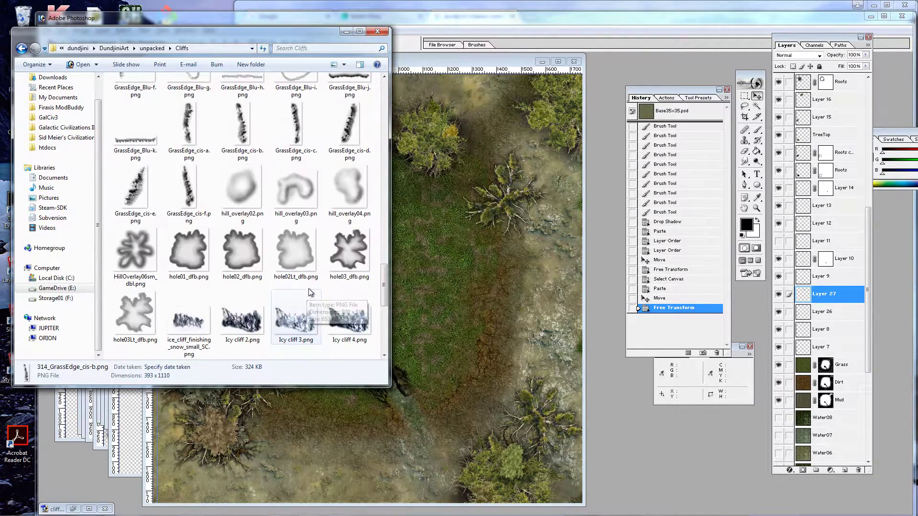
left_click(293, 137)
left_click_drag(445, 177, 454, 185)
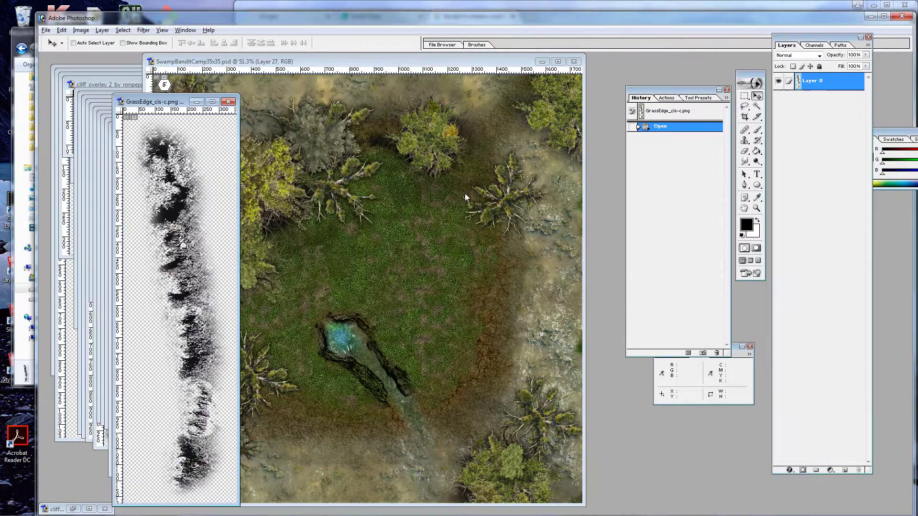
Copy the whole GrassEdge_cis-c overlay into SwampBanditCamp35x35.psd and move it to the clearing's east side.
key("ctrl+a")
left_click(386, 63)
key("ctrl+v")
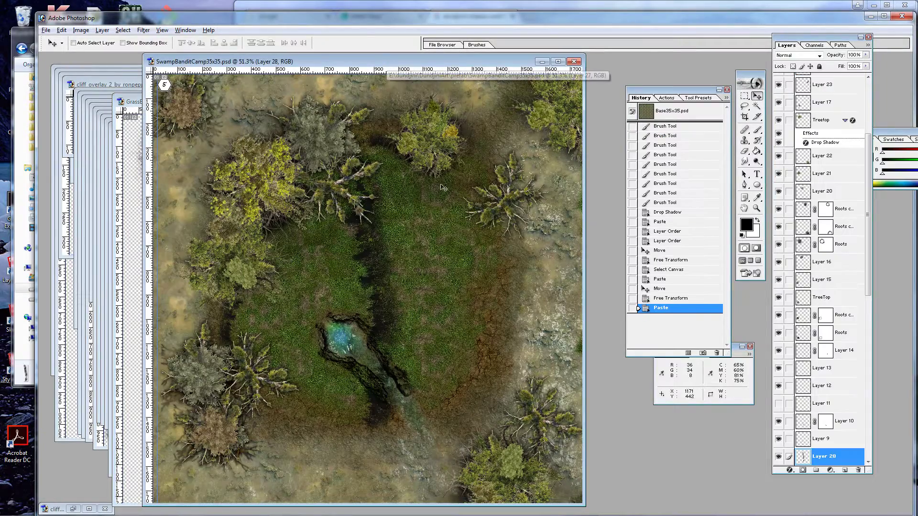
left_click_drag(406, 281, 479, 282)
Transform the east grass-edge overlay to about 42% width and 48% height, rotated 12°, and fit it along the clearing's east edge.
key("ctrl+t")
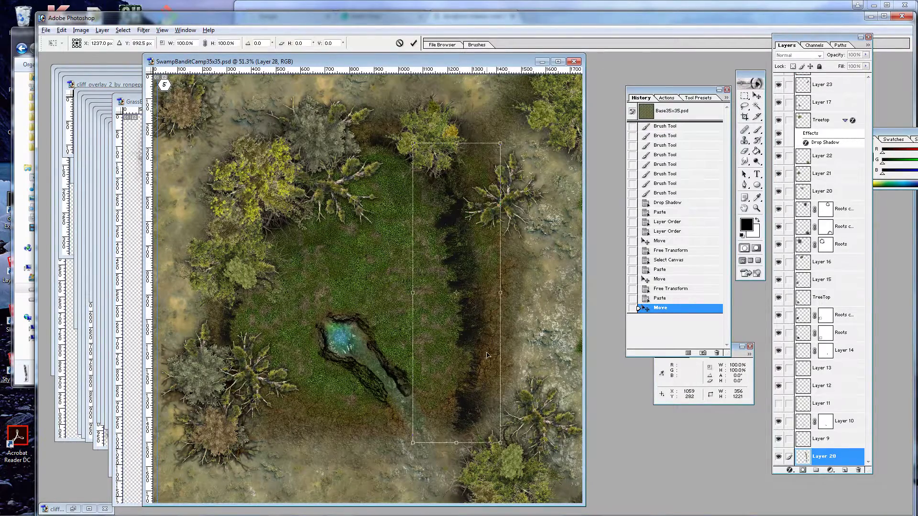
left_click_drag(504, 431, 466, 316)
left_click_drag(441, 271, 459, 334)
left_click_drag(495, 370, 476, 372)
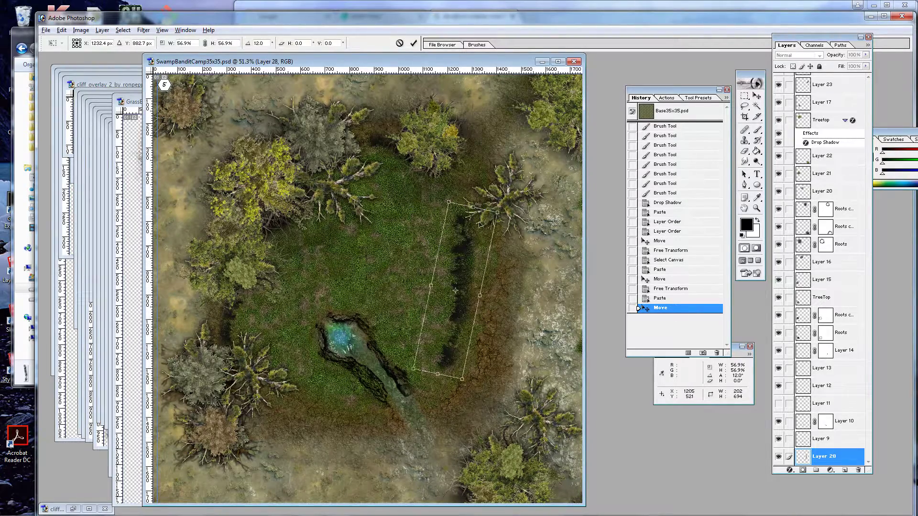
left_click_drag(497, 210, 477, 221)
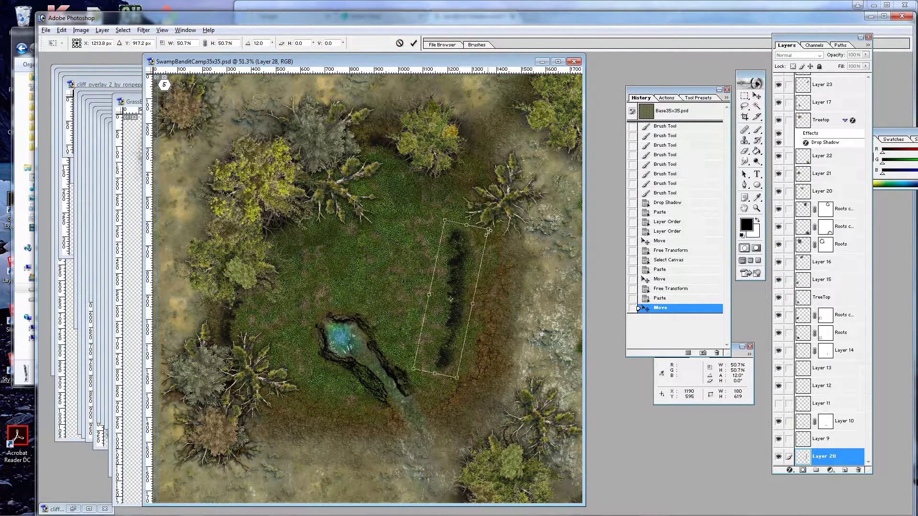
left_click_drag(462, 256, 484, 213)
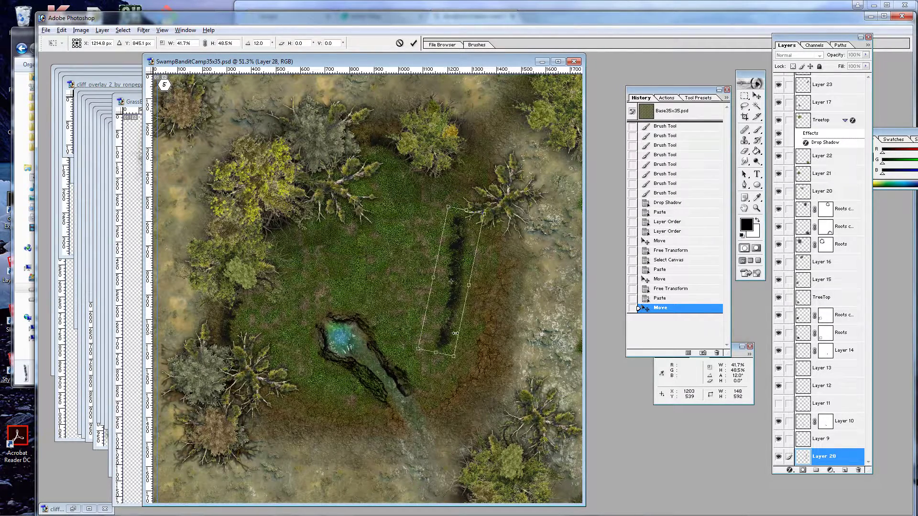
key("Return")
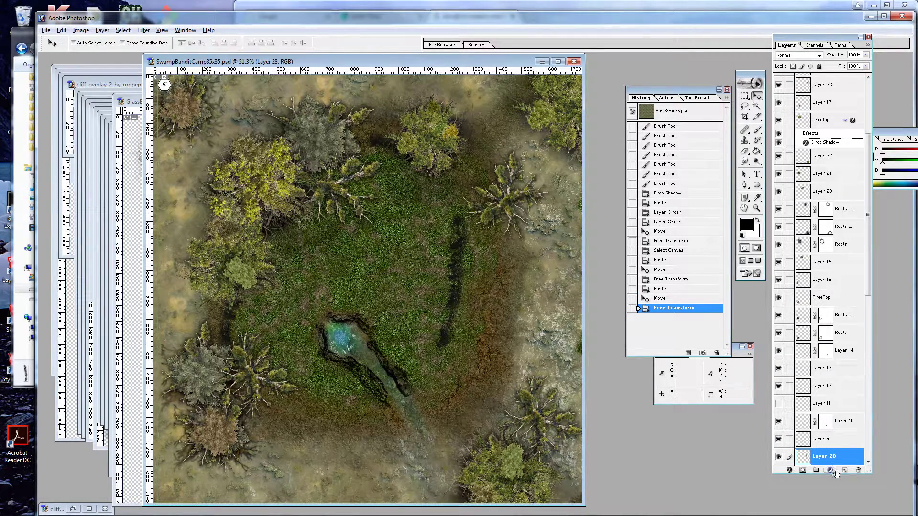
Add a new layer above the overlays and paint faint black shading around the clearing's northeast trees with a 150 px brush at 13% opacity.
left_click(845, 471)
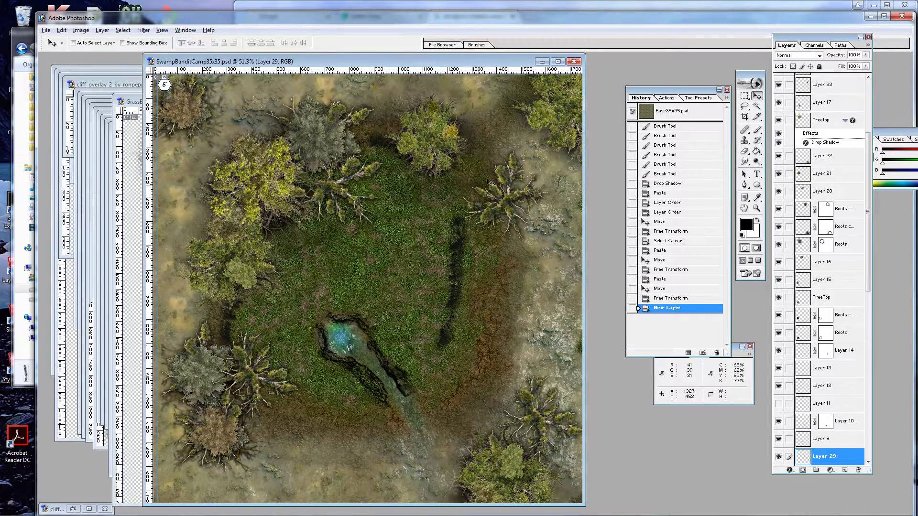
left_click(756, 129)
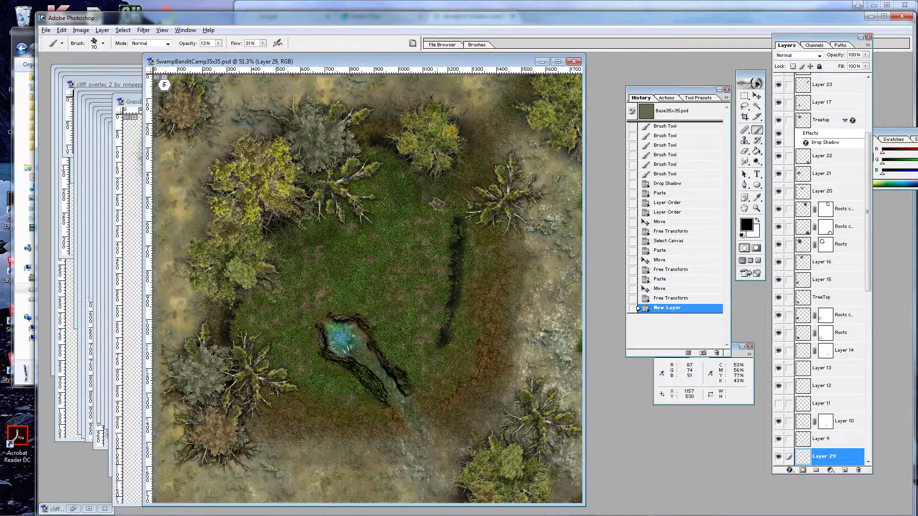
key("]")
key("]")
key("]")
key("]")
key("]")
left_click(475, 168)
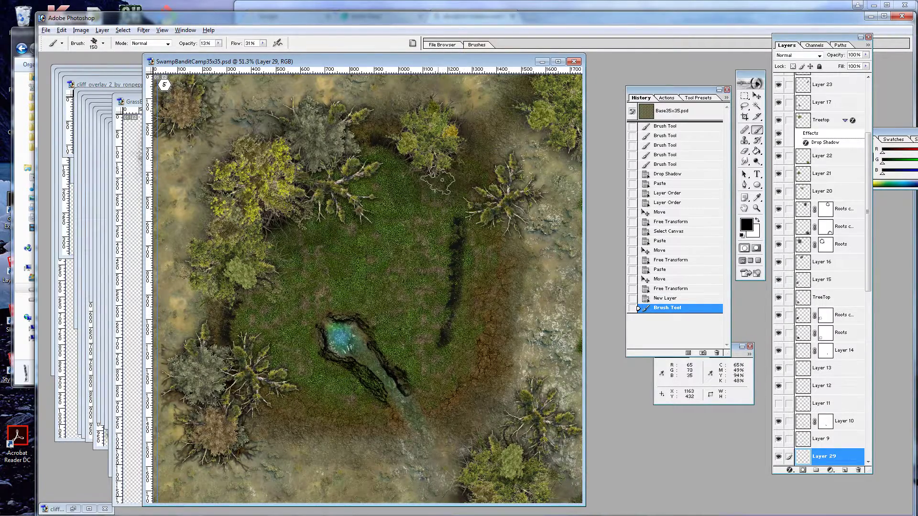
left_click(440, 181)
left_click(456, 202)
left_click(442, 204)
left_click(429, 181)
left_click(443, 214)
left_click(483, 156)
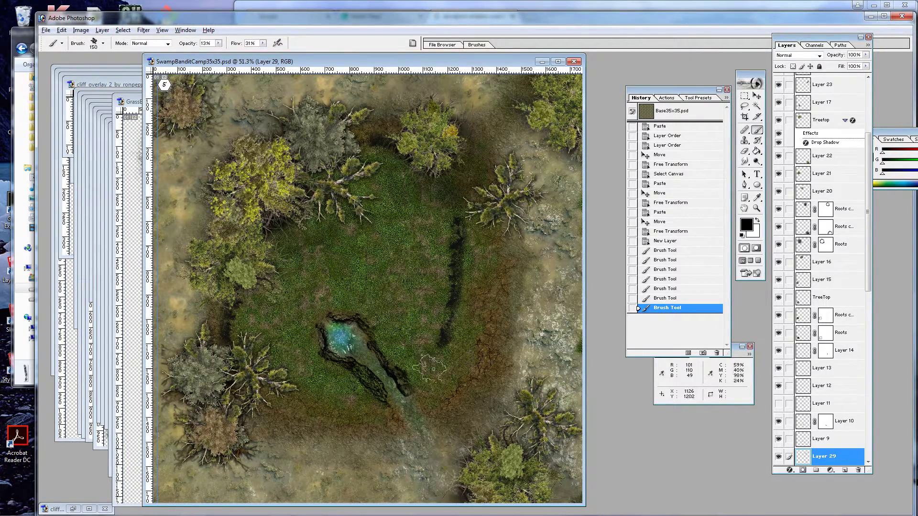
Brush faint black shading onto the same layer around the lower pond banks and along the clearing's southern edge.
mouse_move(429, 368)
left_mouse_down()
mouse_move(411, 377)
mouse_move(411, 349)
mouse_move(413, 375)
left_mouse_up()
mouse_move(339, 382)
left_mouse_down()
mouse_move(347, 408)
mouse_move(313, 387)
mouse_move(297, 401)
mouse_move(299, 382)
mouse_move(282, 411)
mouse_move(281, 388)
mouse_move(304, 365)
mouse_move(352, 394)
mouse_move(316, 358)
mouse_move(346, 392)
left_mouse_up()
left_click_drag(290, 374, 266, 370)
left_click_drag(338, 399, 356, 407)
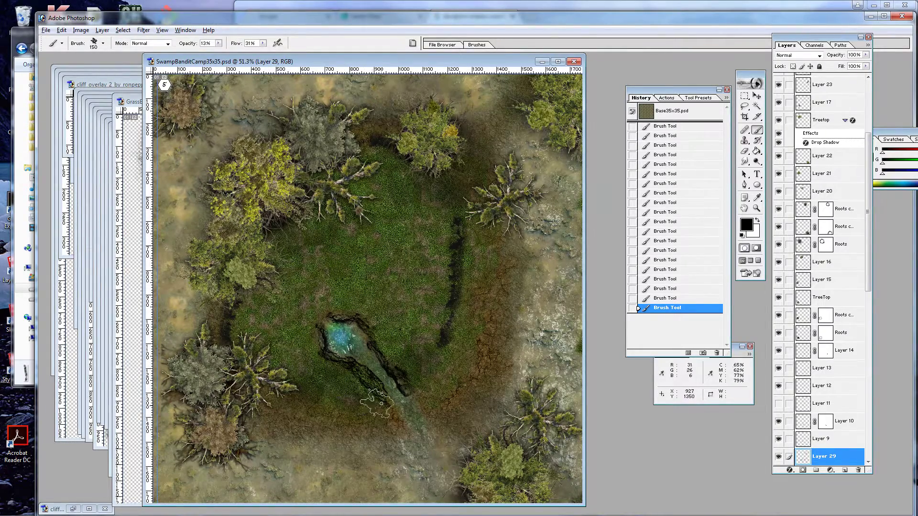
Paint black on the Grass layer mask to hide the grass east of the shadow overlay, reducing the brush to 90 px.
scroll(865, 238, "down", 5)
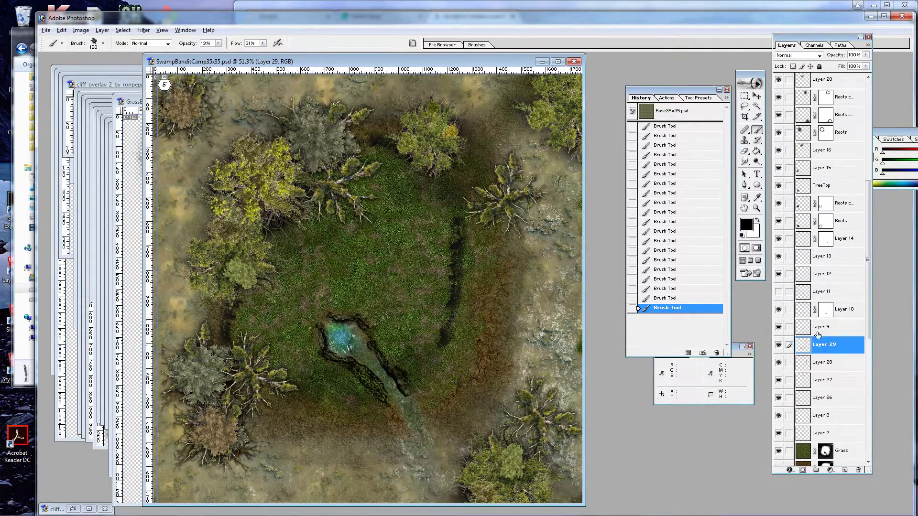
left_click(824, 450)
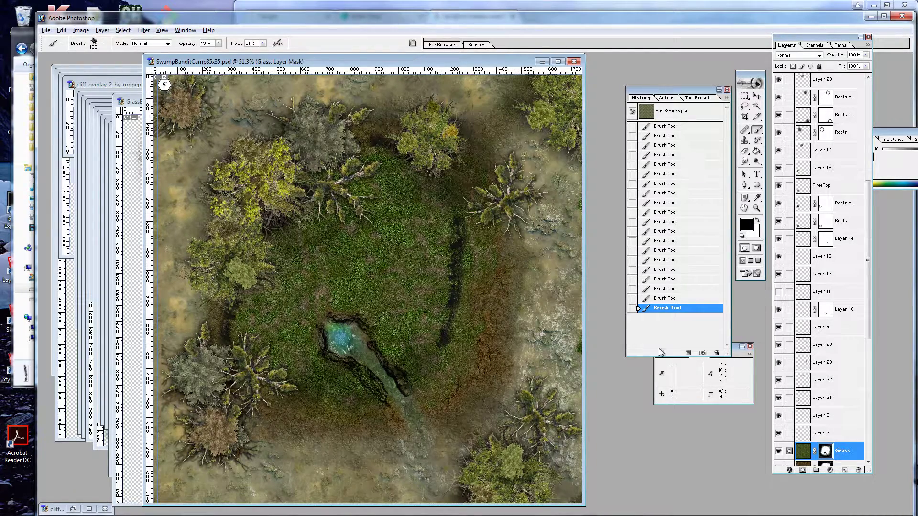
mouse_move(514, 253)
left_mouse_down()
mouse_move(482, 234)
mouse_move(468, 254)
mouse_move(479, 263)
mouse_move(484, 318)
mouse_move(488, 238)
mouse_move(470, 244)
mouse_move(463, 261)
mouse_move(475, 256)
mouse_move(477, 239)
mouse_move(472, 261)
left_mouse_up()
key("[")
key("bracketleft")
key("bracketleft")
Fade the ground east of the clearing by painting black on the Dirt and Mud layer masks, raising the brush flow to 44%.
scroll(807, 305, "down", 3)
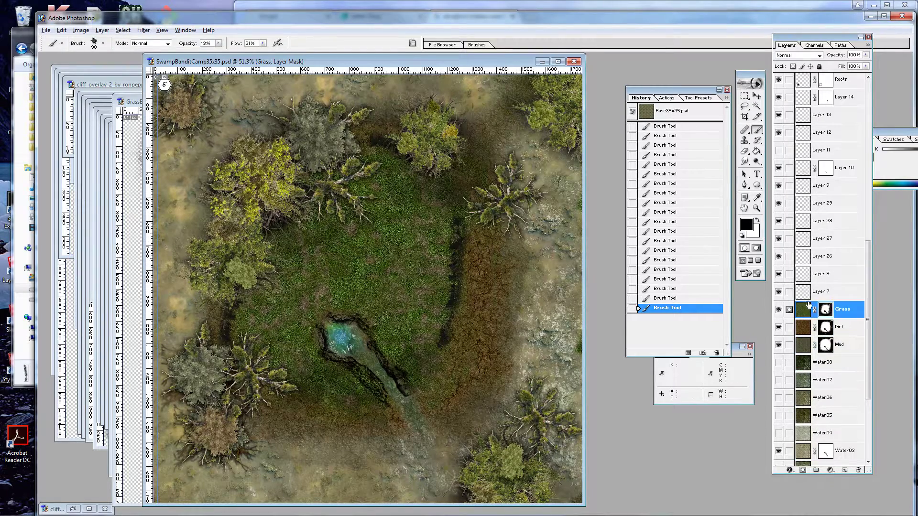
left_click(824, 327)
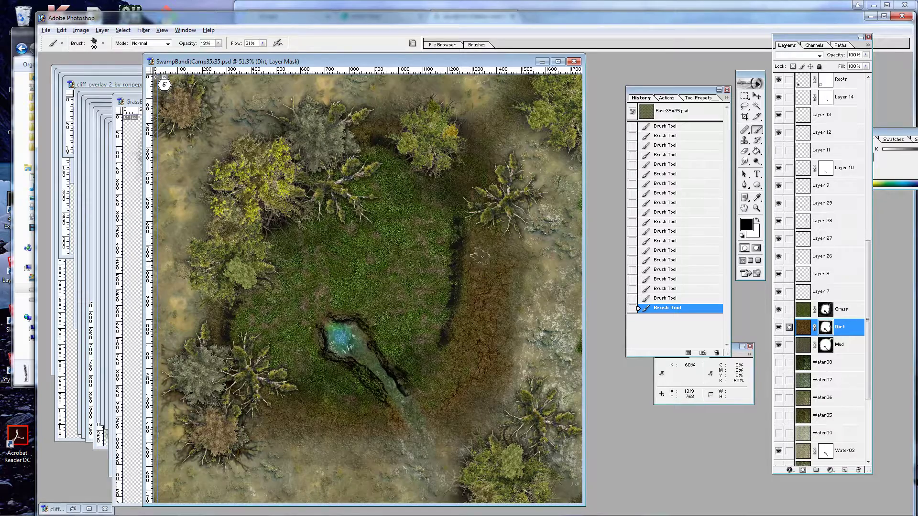
left_click(263, 44)
left_click(499, 251)
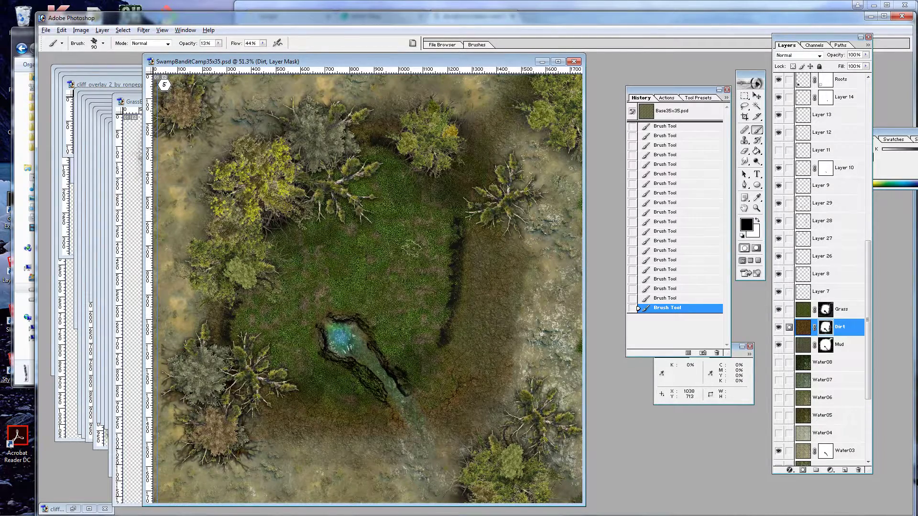
left_click(829, 349)
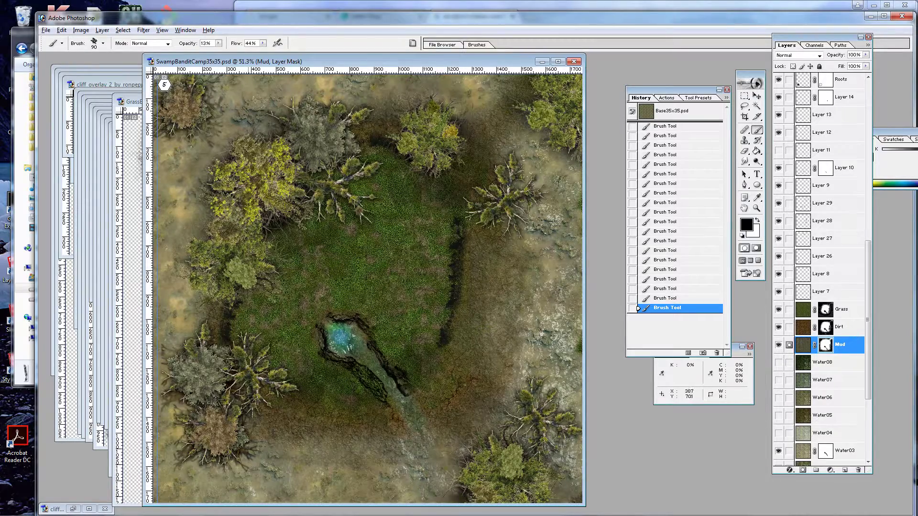
Paint black strokes on the Grass layer mask across the middle and northeast of the clearing to reveal worn dirt patches.
left_click(807, 313)
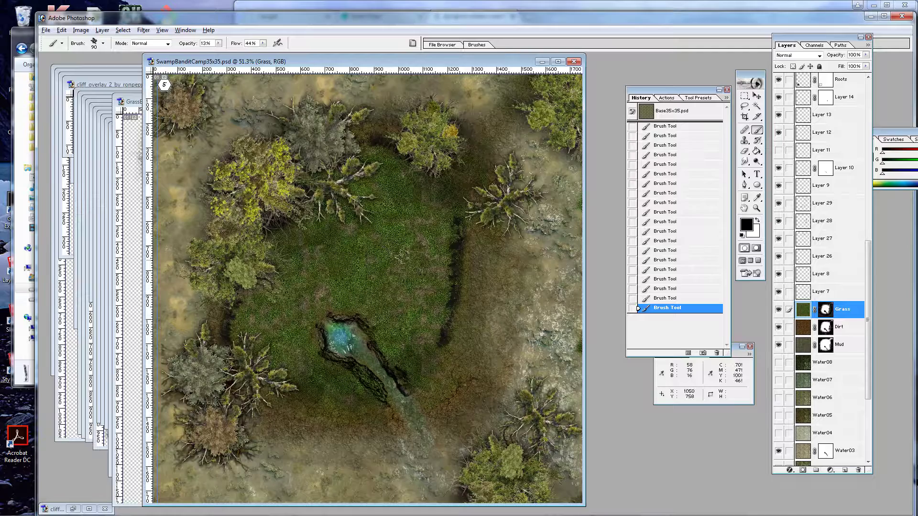
left_click(825, 310)
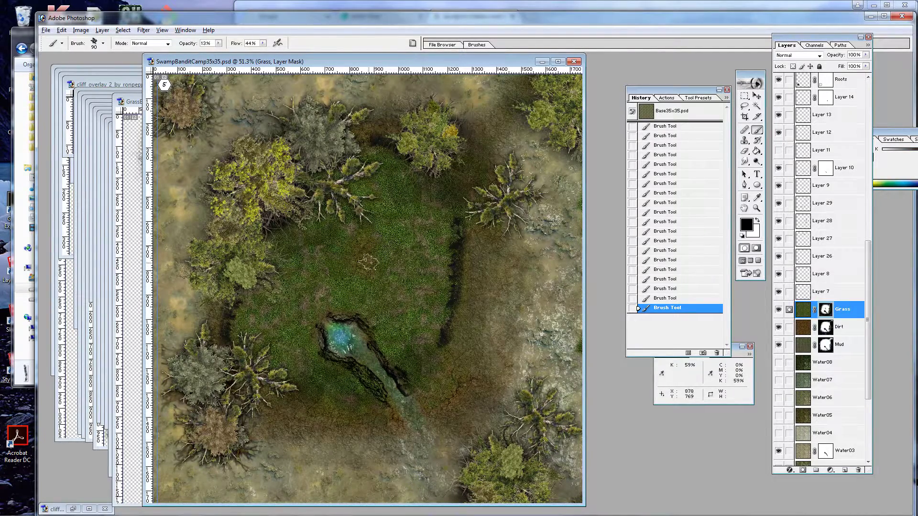
mouse_move(370, 265)
left_mouse_down()
mouse_move(301, 273)
mouse_move(292, 305)
mouse_move(313, 250)
mouse_move(332, 252)
left_mouse_up()
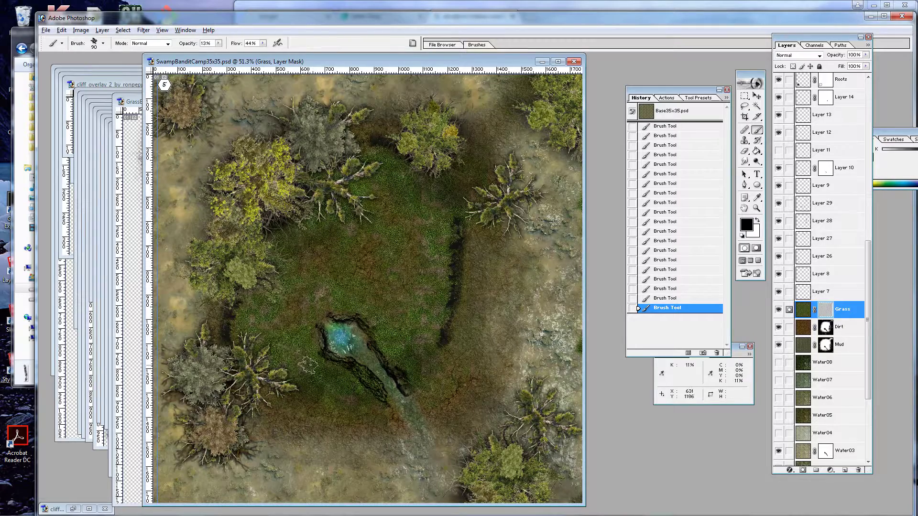
left_click(271, 321)
left_click(354, 297)
left_click(314, 306)
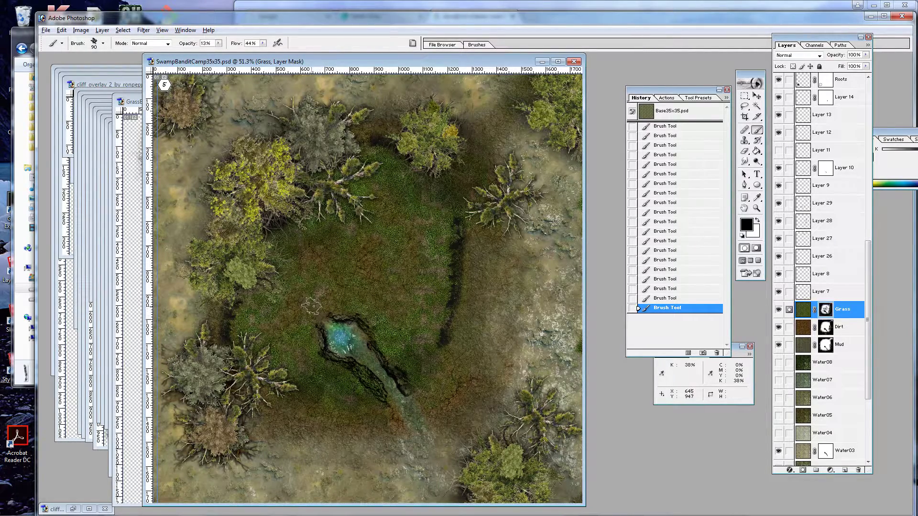
left_click(318, 319)
mouse_move(440, 194)
left_mouse_down()
mouse_move(425, 209)
mouse_move(456, 183)
mouse_move(417, 200)
mouse_move(437, 183)
mouse_move(427, 211)
mouse_move(439, 200)
mouse_move(402, 232)
mouse_move(452, 191)
mouse_move(407, 242)
left_mouse_up()
mouse_move(412, 204)
left_mouse_down()
mouse_move(446, 193)
mouse_move(375, 220)
mouse_move(453, 199)
mouse_move(386, 215)
mouse_move(436, 187)
mouse_move(456, 195)
left_mouse_up()
Switch to the file explorer and open the dowloaded folder inside DundjiniArt.
left_click(25, 33)
left_click(154, 49)
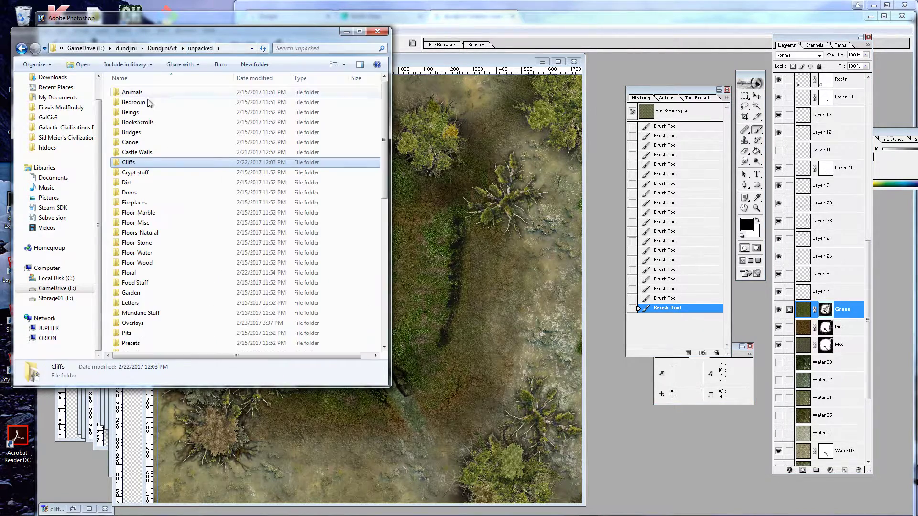
left_click(167, 48)
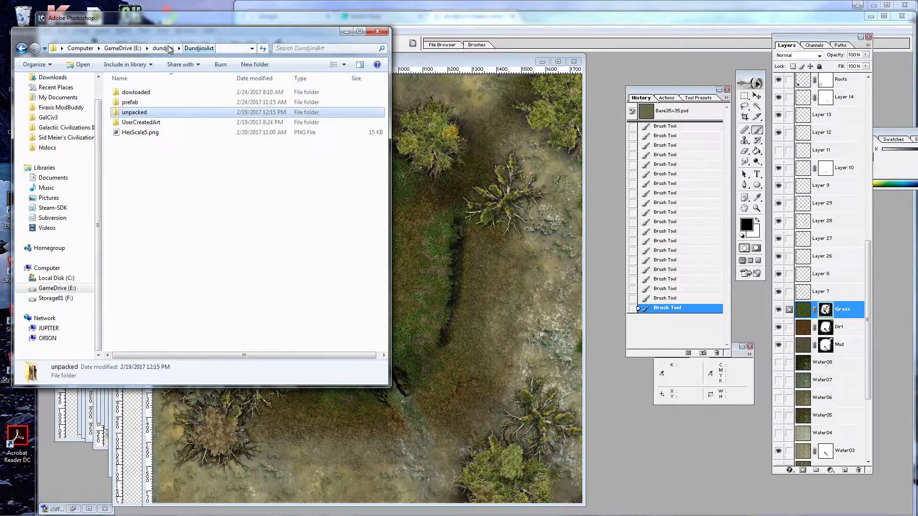
double_click(155, 92)
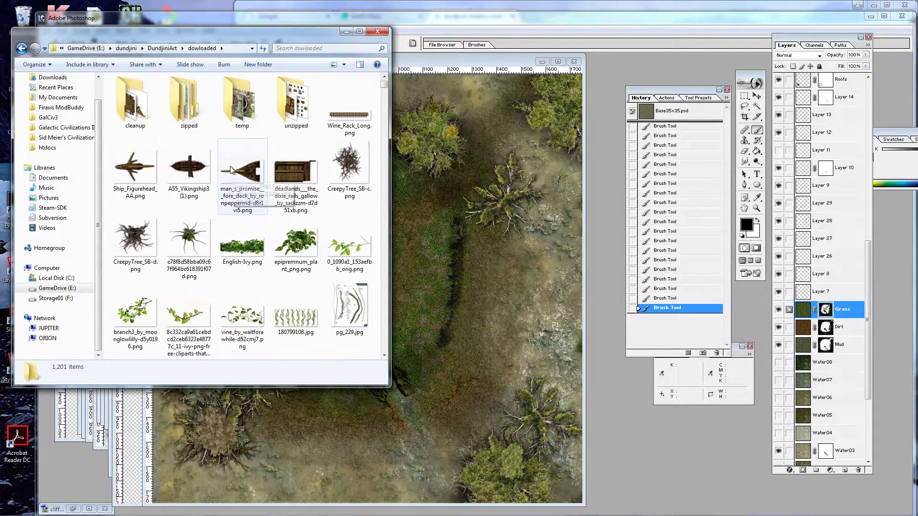
Find the SS_campfire3.png image in the dowloaded folder and open it in Photoshop.
left_click_drag(384, 85, 383, 154)
scroll(284, 138, "down", 12)
scroll(294, 152, "down", 8)
scroll(294, 157, "down", 6)
scroll(296, 158, "down", 10)
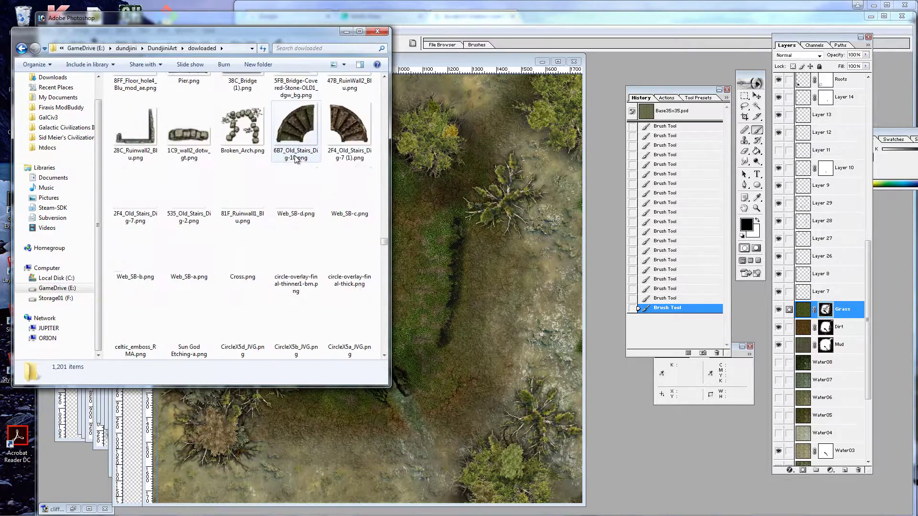
scroll(296, 161, "down", 8)
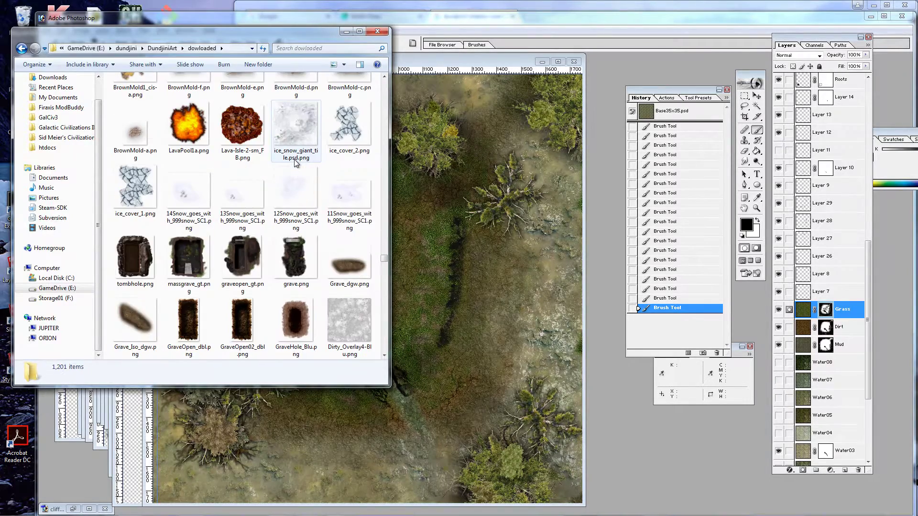
scroll(260, 161, "down", 3)
scroll(267, 169, "down", 5)
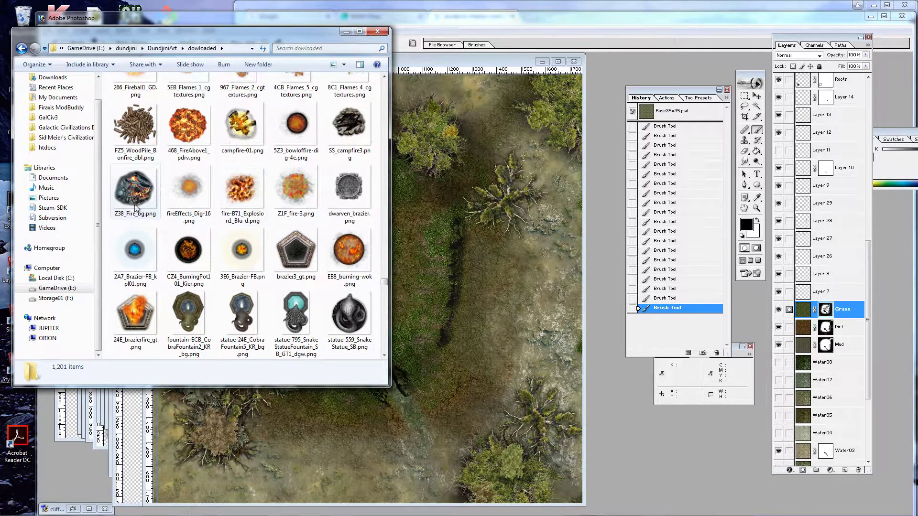
mouse_move(137, 186)
left_mouse_down()
mouse_move(475, 216)
mouse_move(122, 187)
left_mouse_up()
left_click_drag(350, 128, 456, 242)
Copy the whole campfire image and paste it into SwampBanditCamp35x35.psd.
key("ctrl+a")
key("ctrl+c")
left_click(371, 62)
key("ctrl+v")
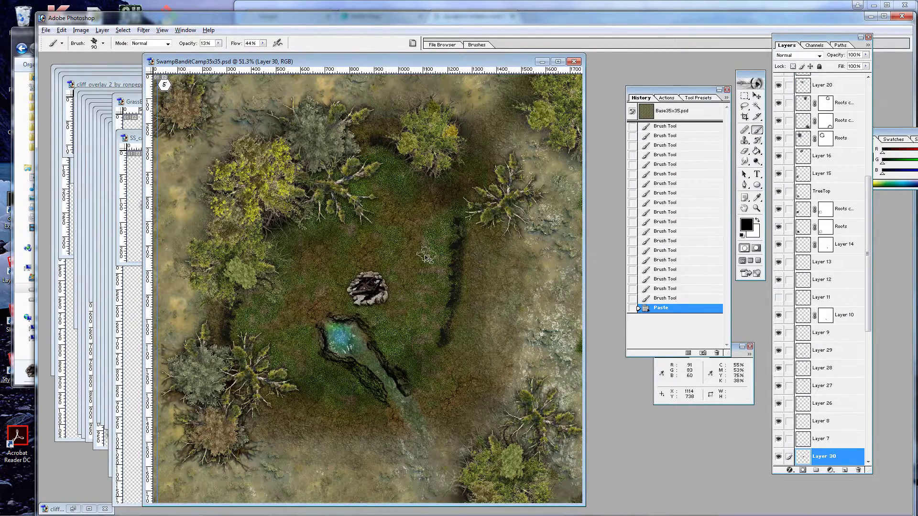
Scale the campfire proportionally to about 50.6% and move it slightly west, just north of the pool.
key("ctrl+t")
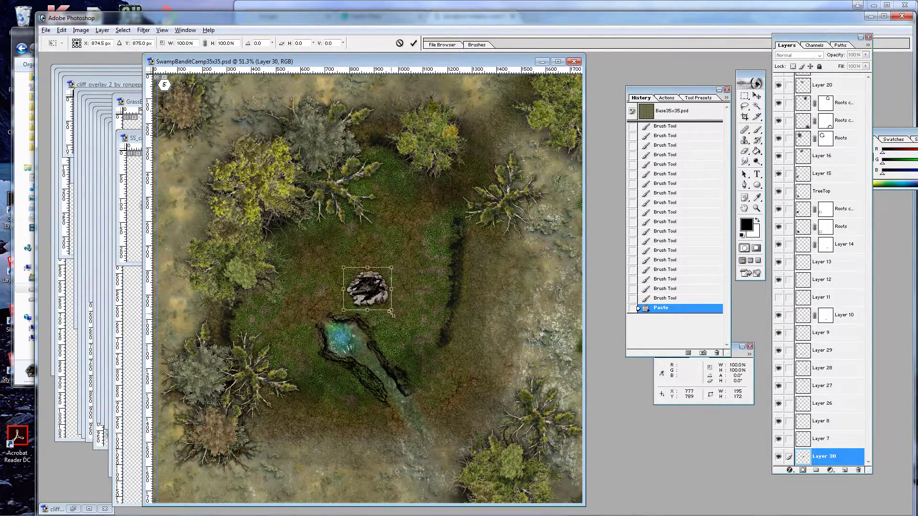
left_click_drag(390, 310, 361, 296)
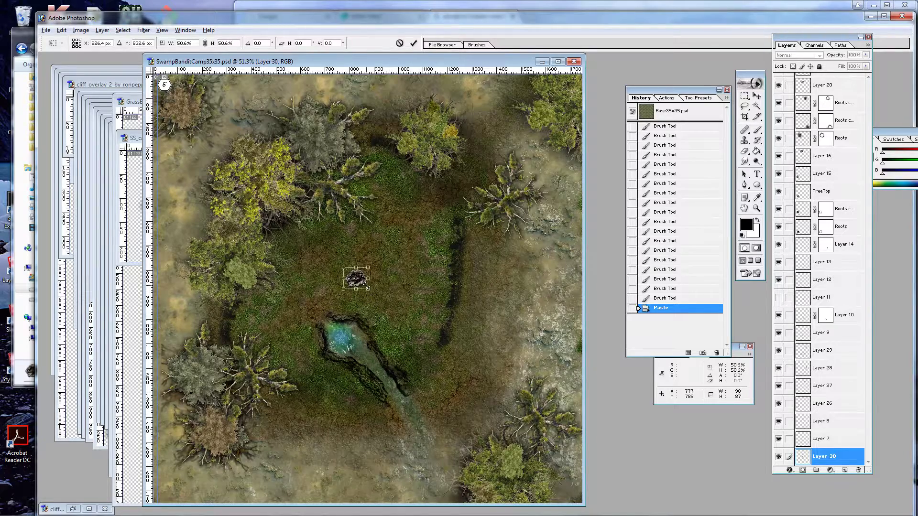
key("Return")
left_click(756, 95)
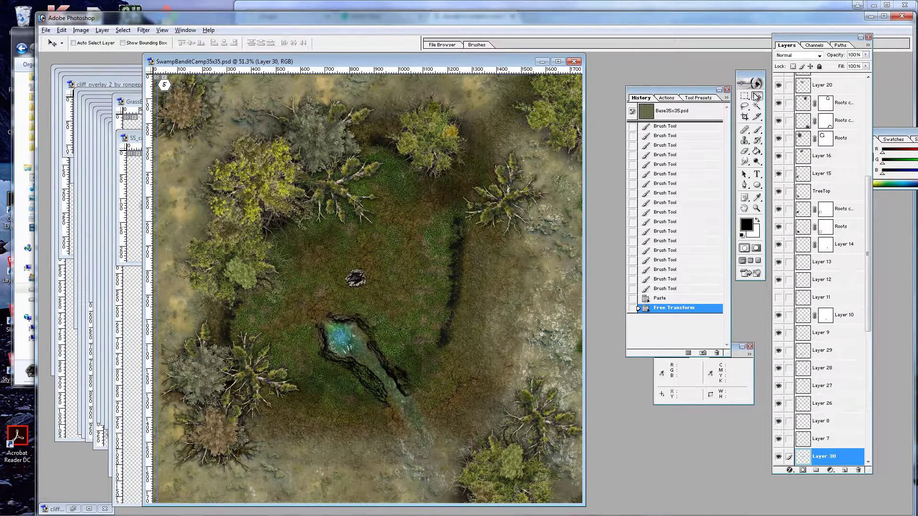
mouse_move(366, 294)
left_mouse_down()
mouse_move(173, 100)
mouse_move(325, 273)
mouse_move(356, 293)
left_mouse_up()
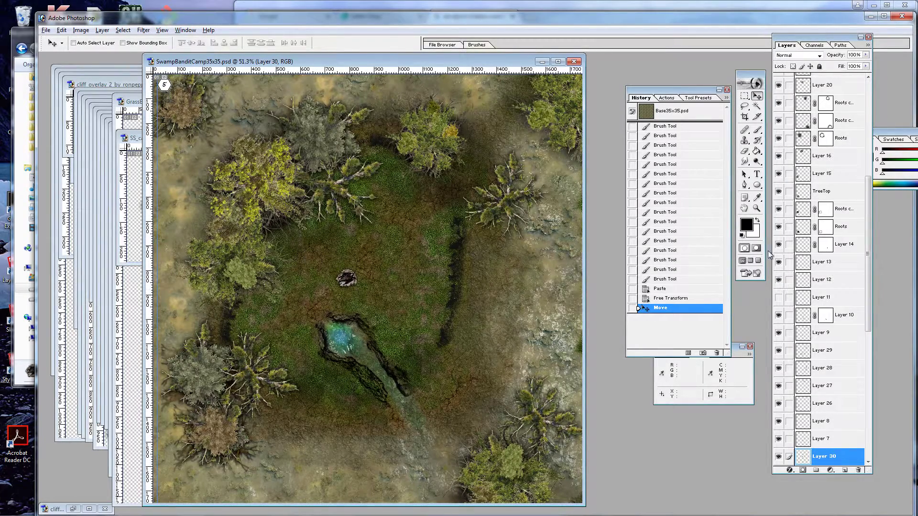
Shrink the campfire proportionally once more, to about 73.8%.
left_click(758, 209)
left_click_drag(387, 243, 304, 326)
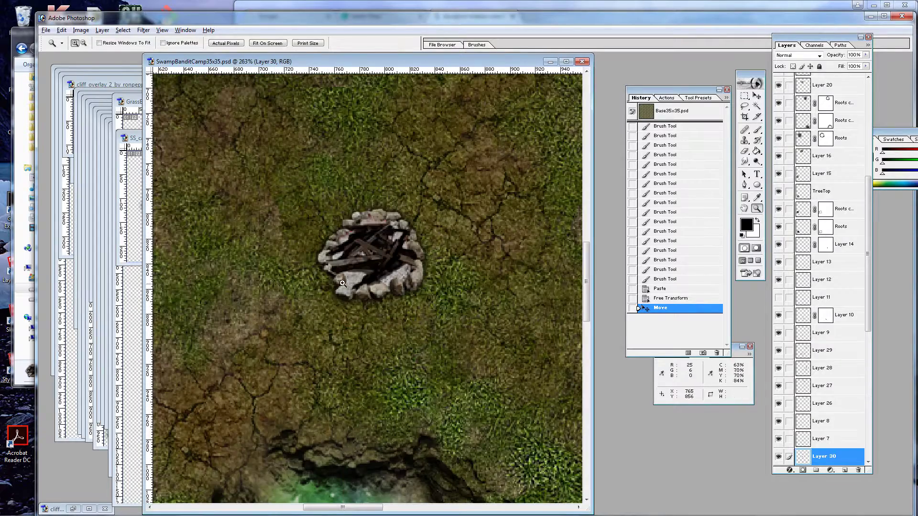
key("ctrl+t")
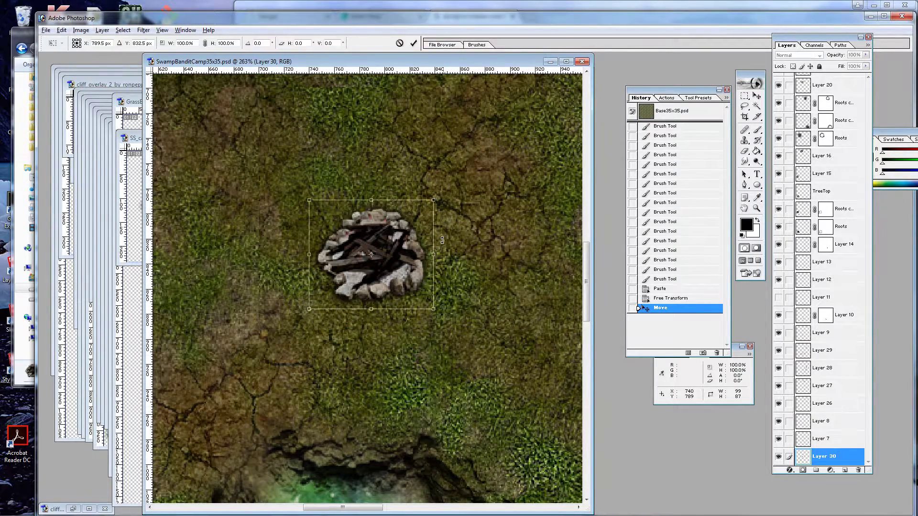
left_click_drag(435, 197, 402, 226)
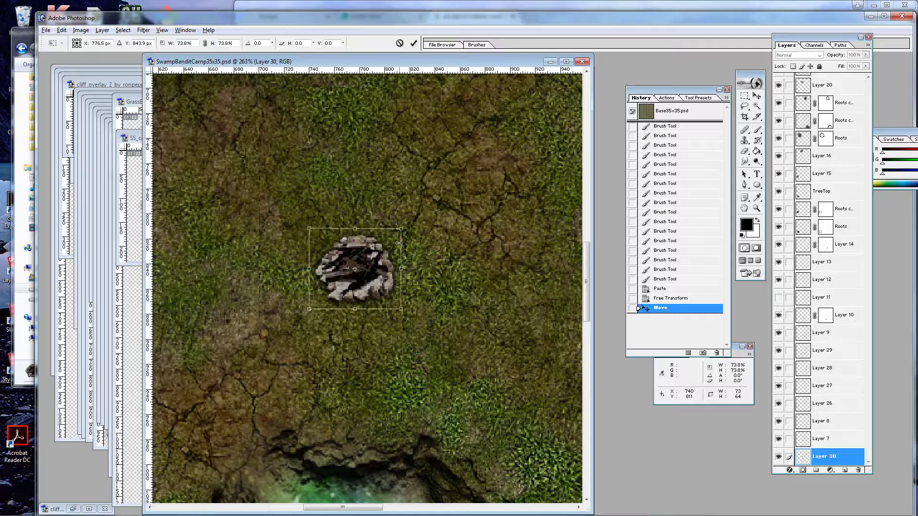
key("Return")
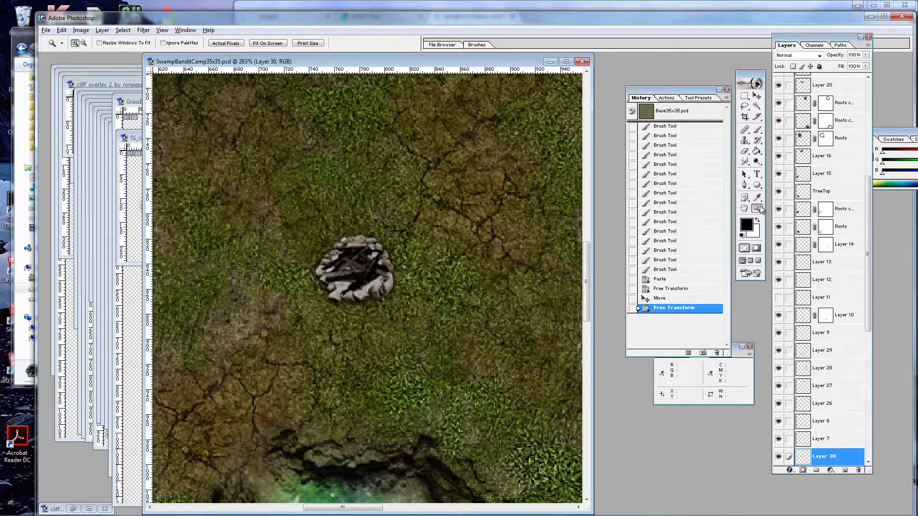
double_click(756, 209)
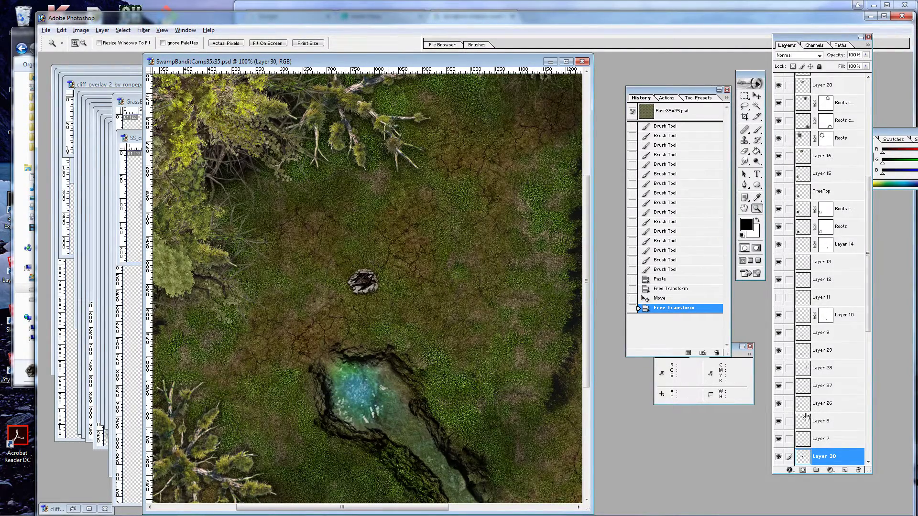
Move the campfire layer directly above Layer 10 and add a hidden empty layer over it.
left_click_drag(821, 461, 832, 307)
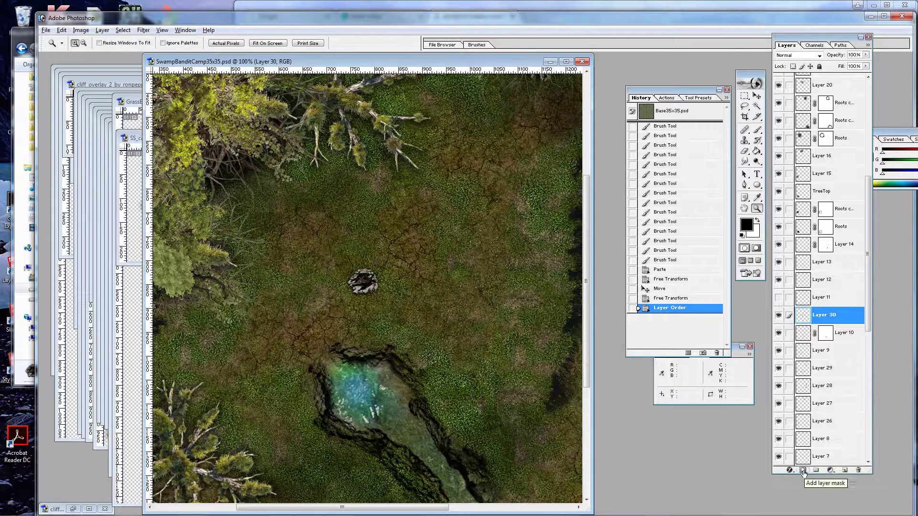
left_click(844, 471)
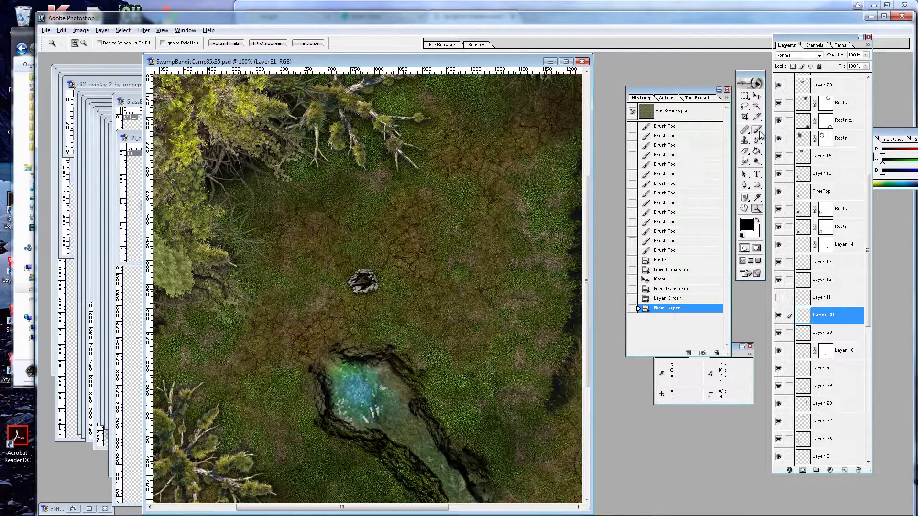
left_click(778, 315)
Darken the campfire layer with Brightness/Contrast, setting brightness to -20 and lowering the contrast.
left_click(811, 334)
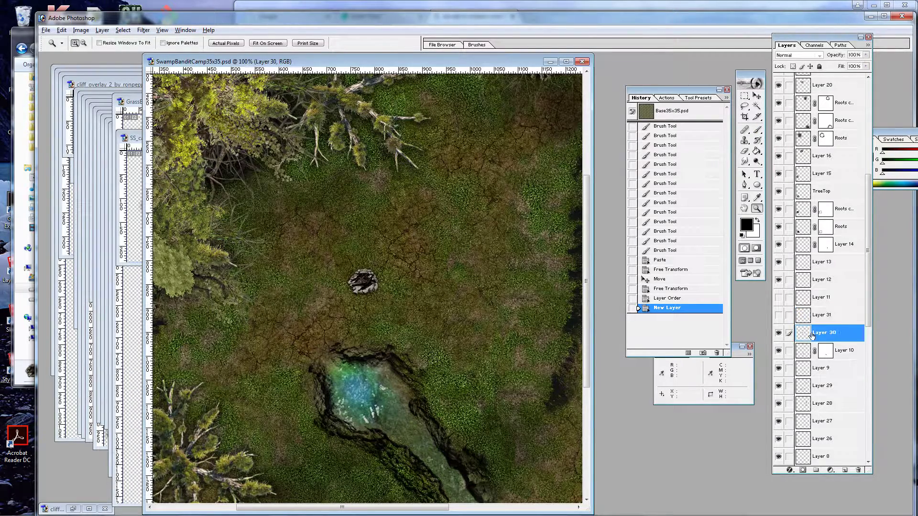
left_click(81, 30)
mouse_move(107, 55)
left_click(191, 118)
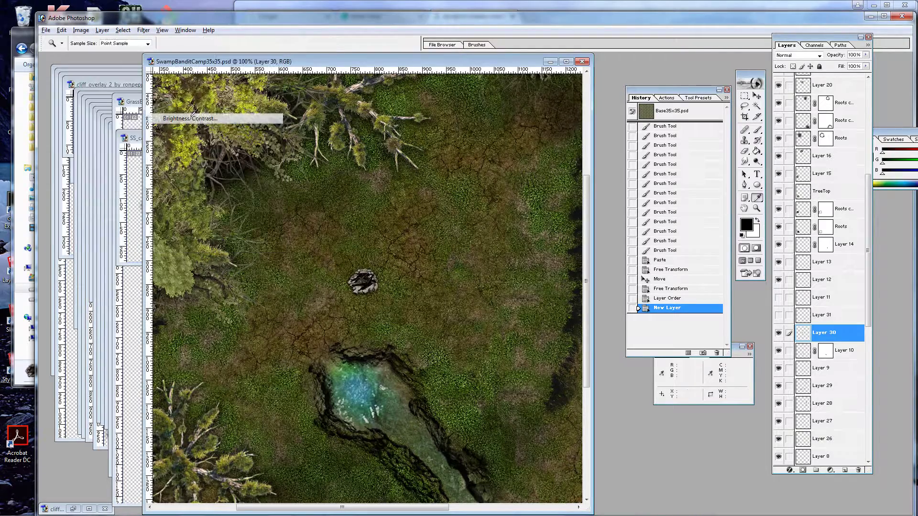
left_click_drag(512, 315, 502, 313)
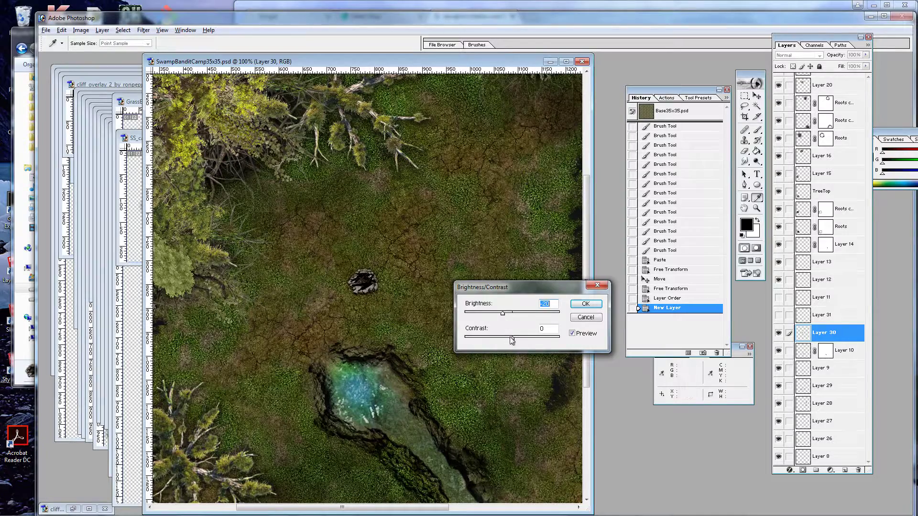
left_click_drag(512, 337, 503, 340)
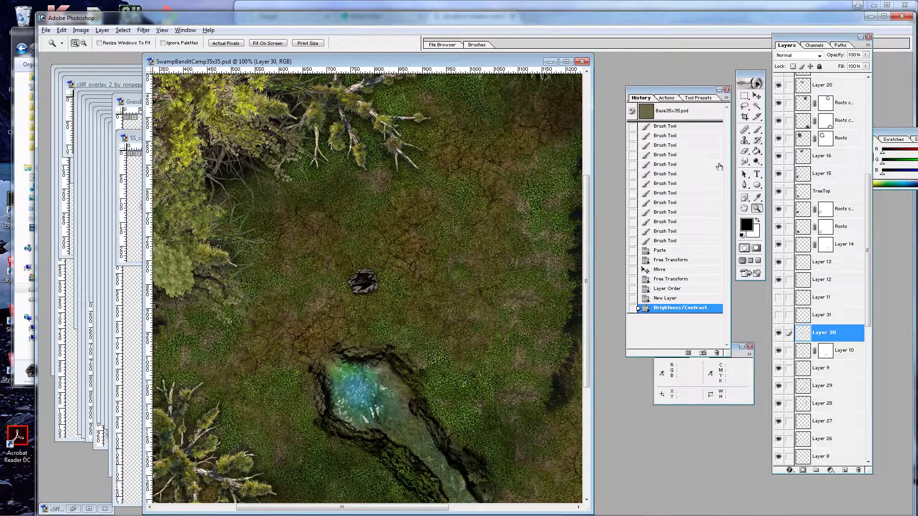
Paint black on the Grass layer mask around the campfire to expose cracked dirt beneath and beside it.
left_click_drag(868, 289, 869, 399)
left_click(826, 220)
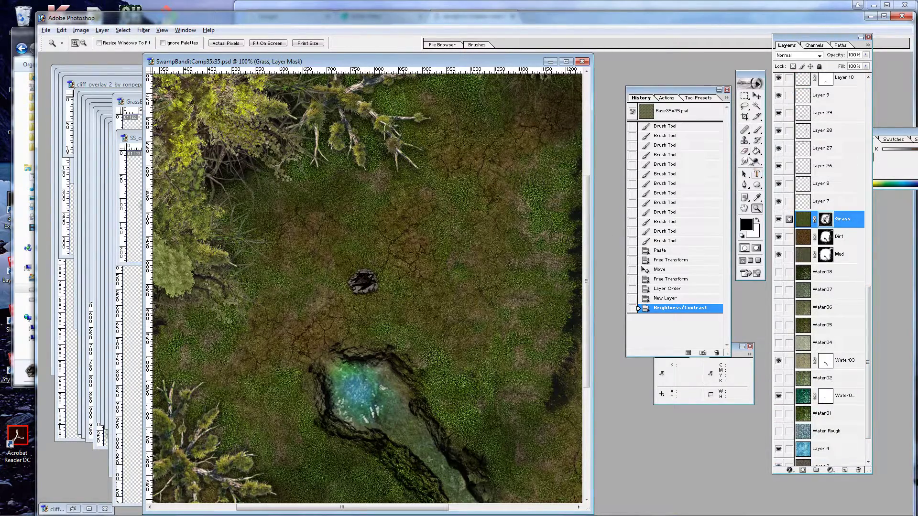
left_click(756, 129)
left_click(363, 282)
left_click(359, 277)
left_click(367, 274)
left_click(356, 283)
left_click(352, 286)
left_click(361, 282)
left_click(364, 286)
left_click(363, 279)
left_click(345, 281)
left_click(365, 263)
left_click(378, 265)
left_click(380, 266)
left_click(378, 275)
left_click(361, 275)
left_click(356, 274)
left_click(352, 275)
left_click(346, 275)
left_click(365, 258)
left_click(390, 301)
left_click(389, 264)
Switch to the file explorer and open the Trees folder inside DundjiniArt's unpacked folder.
left_click(15, 61)
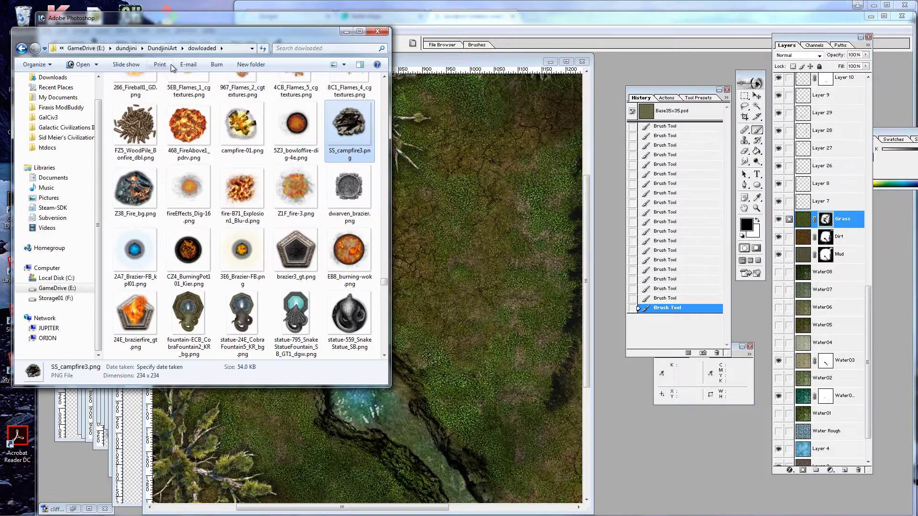
left_click(199, 47)
left_click(162, 48)
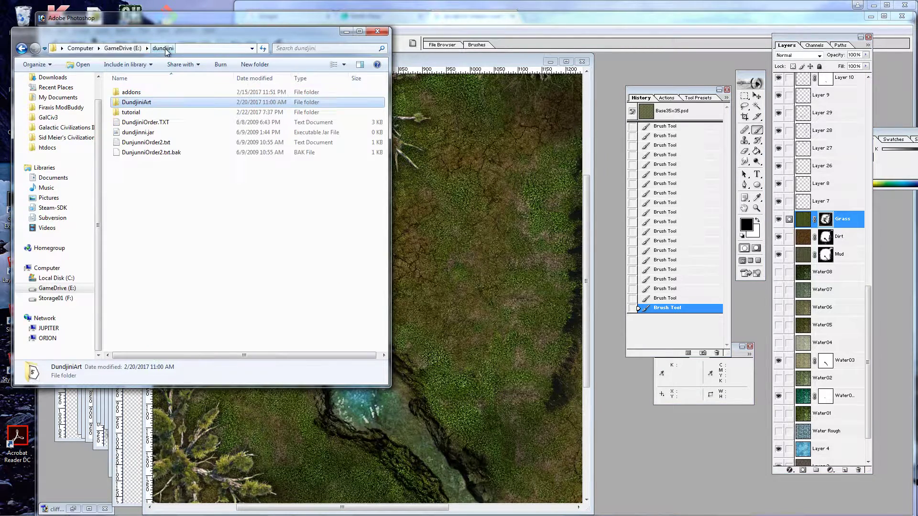
double_click(153, 101)
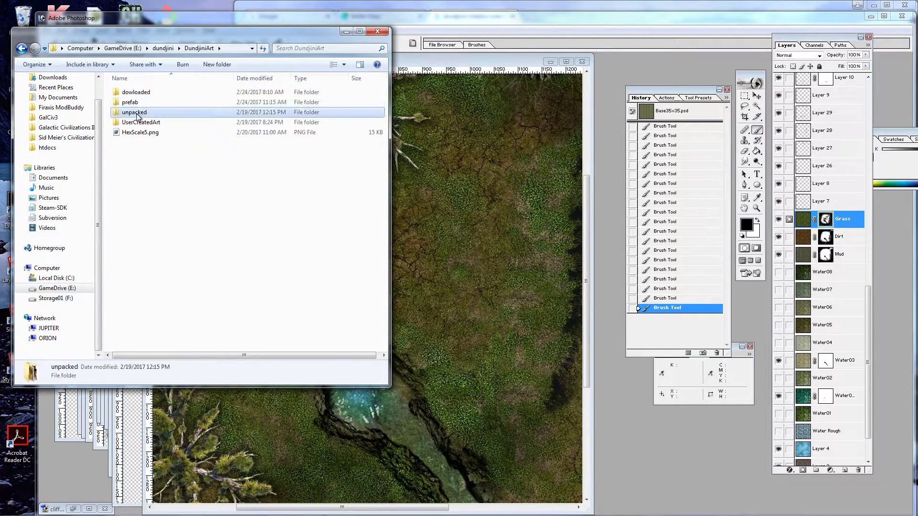
double_click(144, 112)
scroll(175, 147, "down", 7)
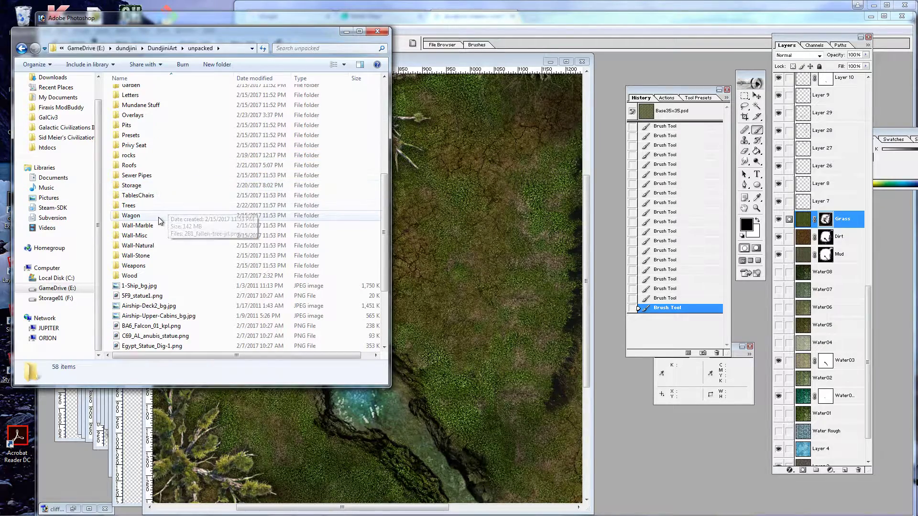
double_click(143, 210)
Try to open driftwood-logs-2.gif from the Trees folder in Photoshop.
scroll(228, 256, "down", 8)
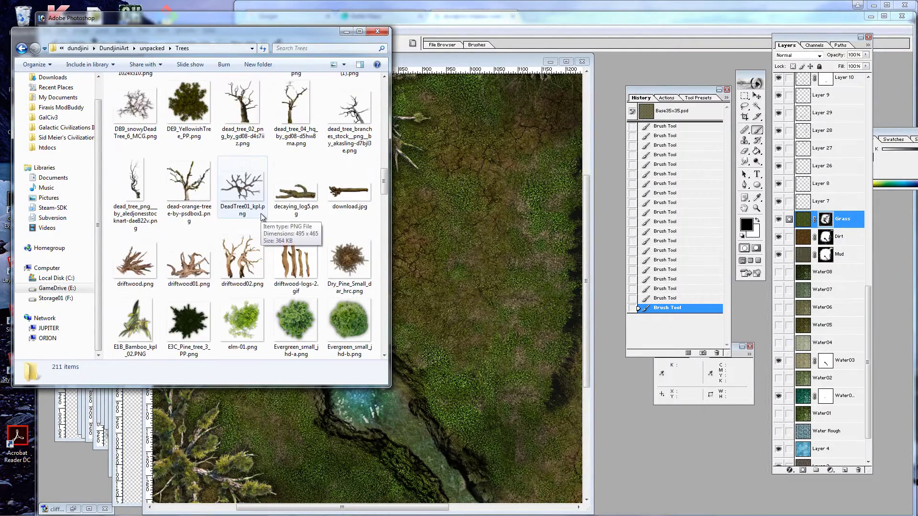
left_click(296, 267)
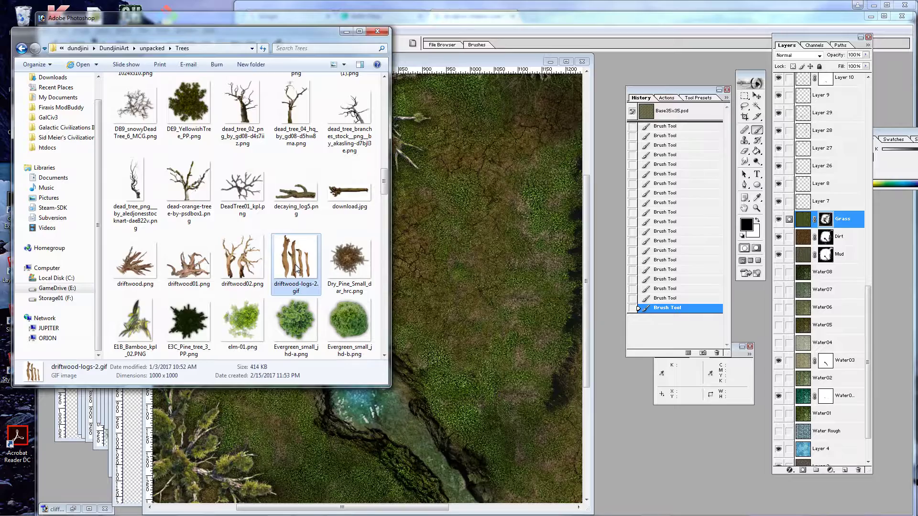
left_click_drag(500, 266, 500, 266)
left_click(475, 205)
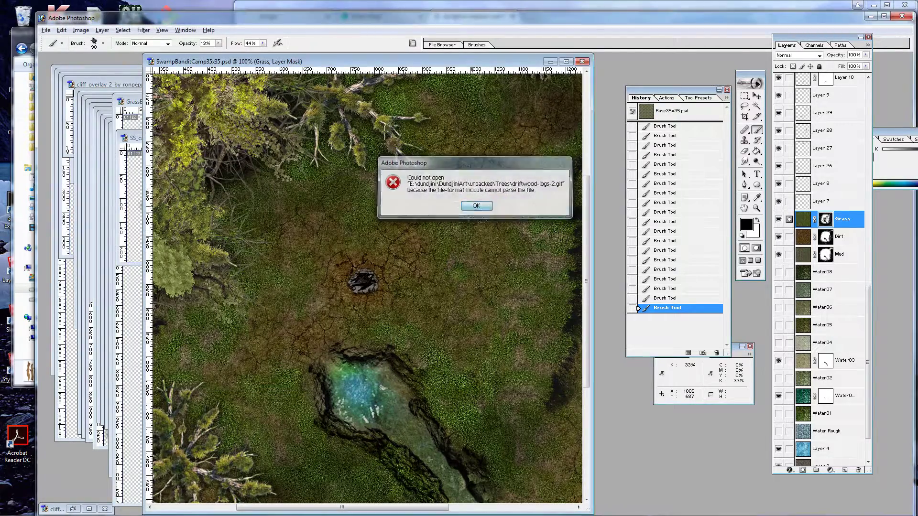
Open the download.jpg log image from the Trees folder in Photoshop and close it again.
left_click(14, 107)
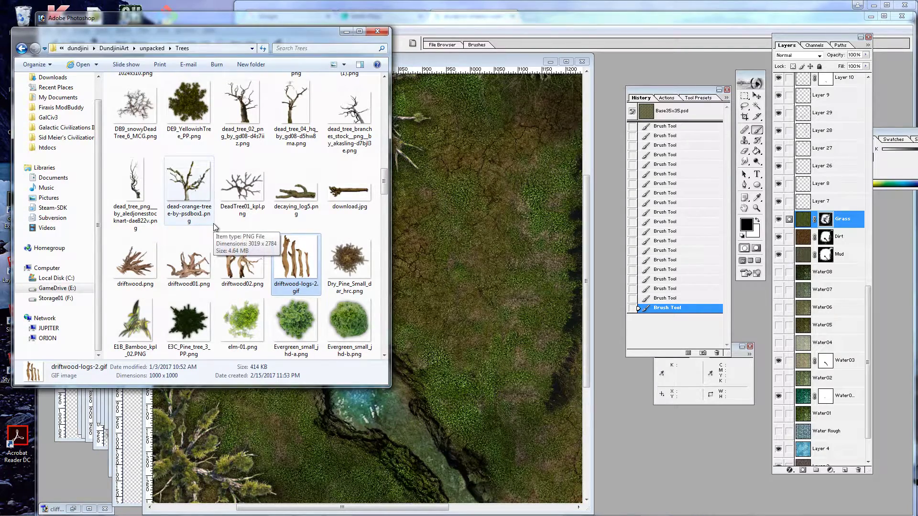
left_click_drag(348, 192, 477, 219)
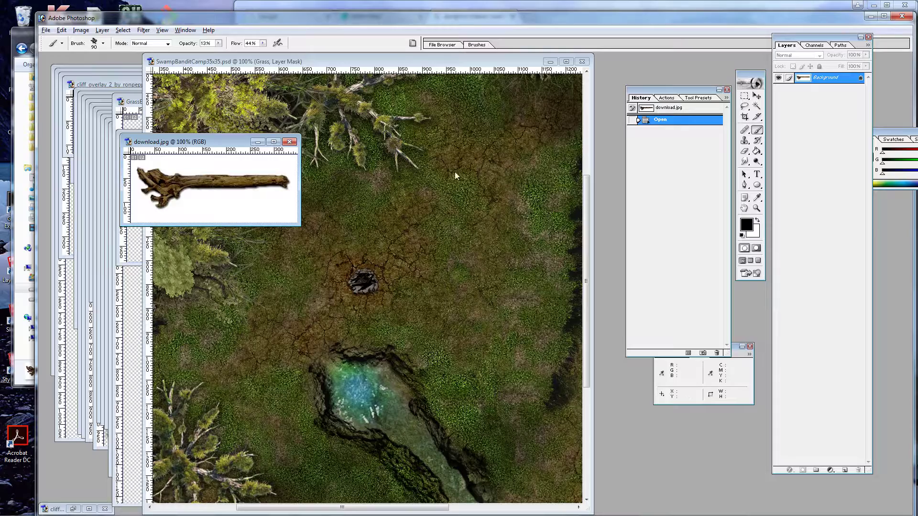
left_click(290, 142)
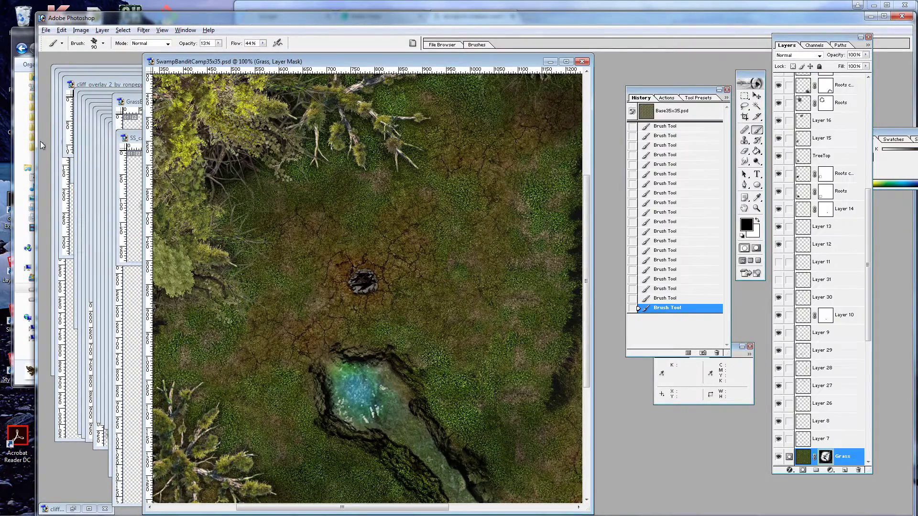
Find Z1B_Driftwood_b.png in the Trees folder and open it in Photoshop.
left_click(15, 138)
scroll(201, 206, "down", 5)
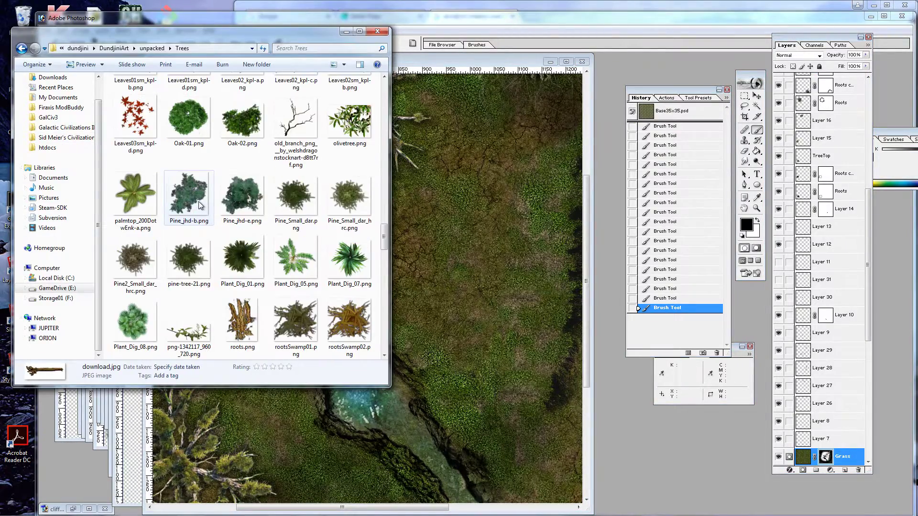
scroll(267, 205, "down", 10)
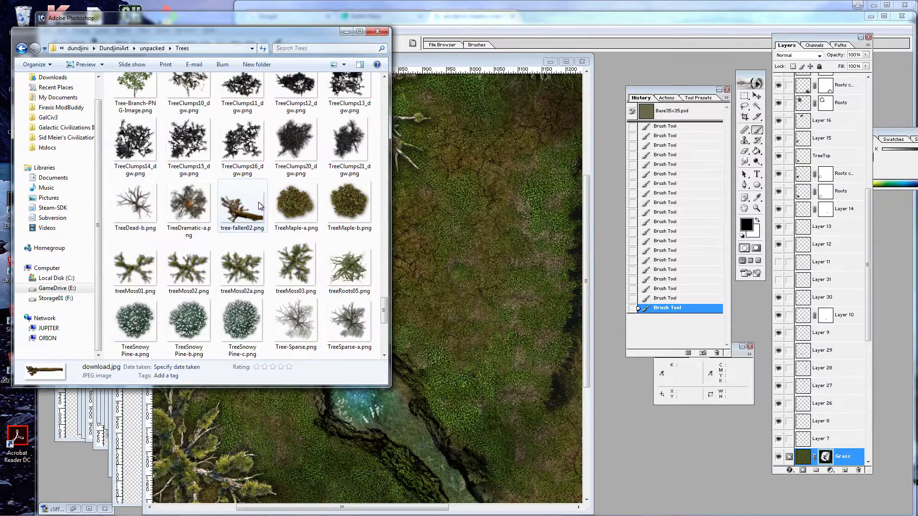
scroll(271, 205, "down", 1)
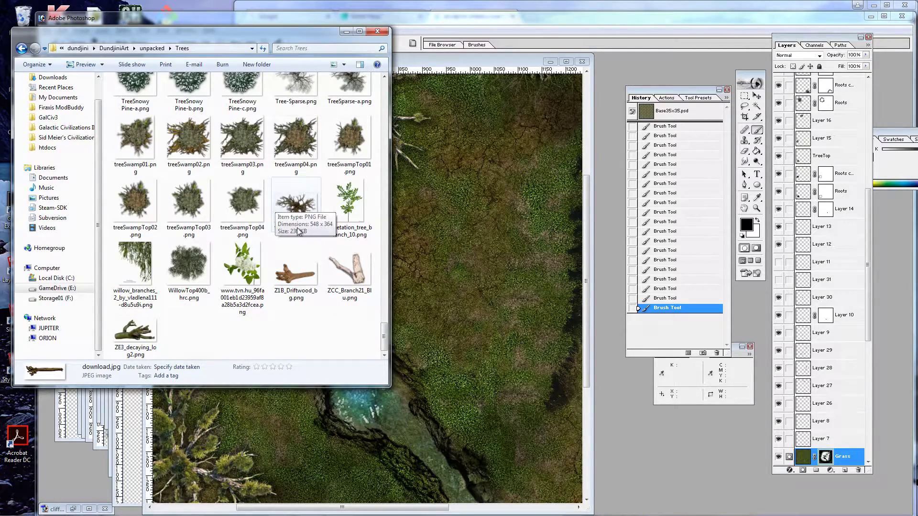
left_click_drag(297, 271, 474, 271)
Copy the whole driftwood image and paste it into SwampBanditCamp35x35.psd, ready for moving.
key("ctrl+a")
key("ctrl+c")
left_click(458, 62)
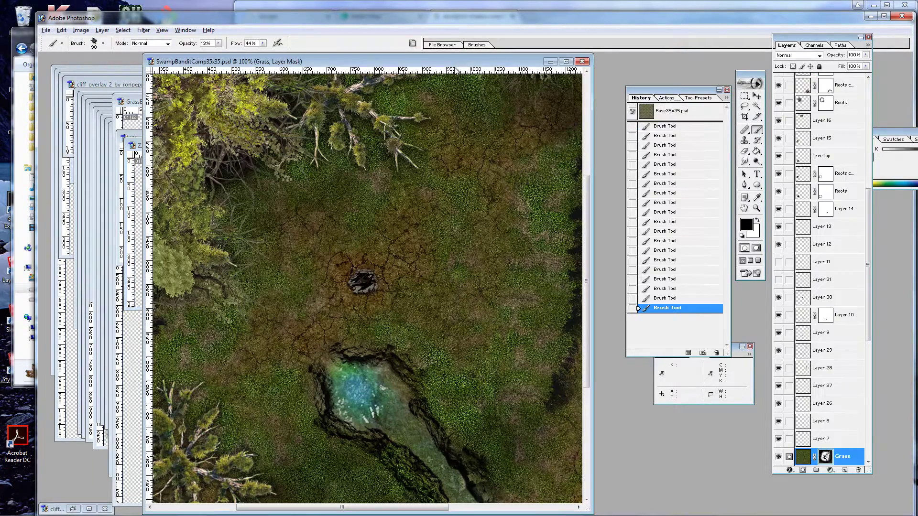
key("ctrl+v")
left_click(755, 96)
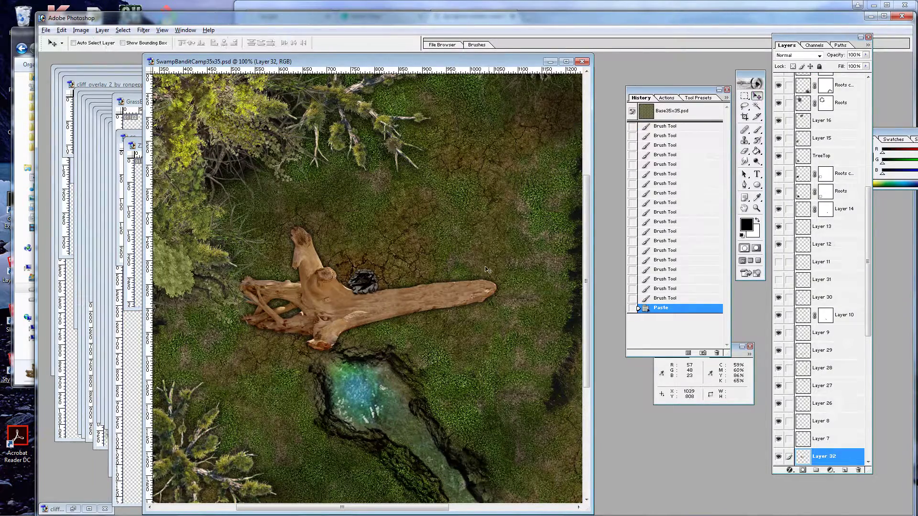
Shrink the pasted driftwood to a small log, rotate it steeply upright and place it just west of the campfire.
left_click_drag(432, 302, 426, 310)
key("ctrl+t")
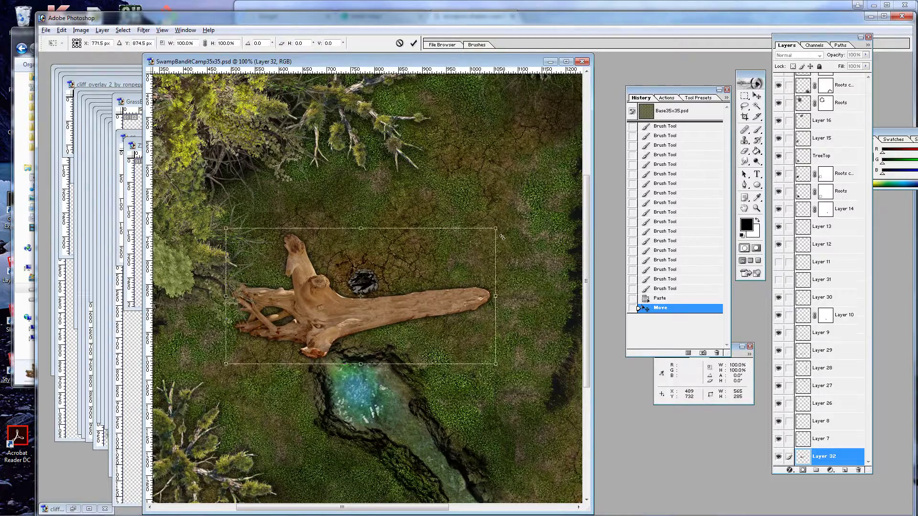
left_click_drag(492, 230, 326, 302)
left_click_drag(283, 327, 325, 267)
key("Return")
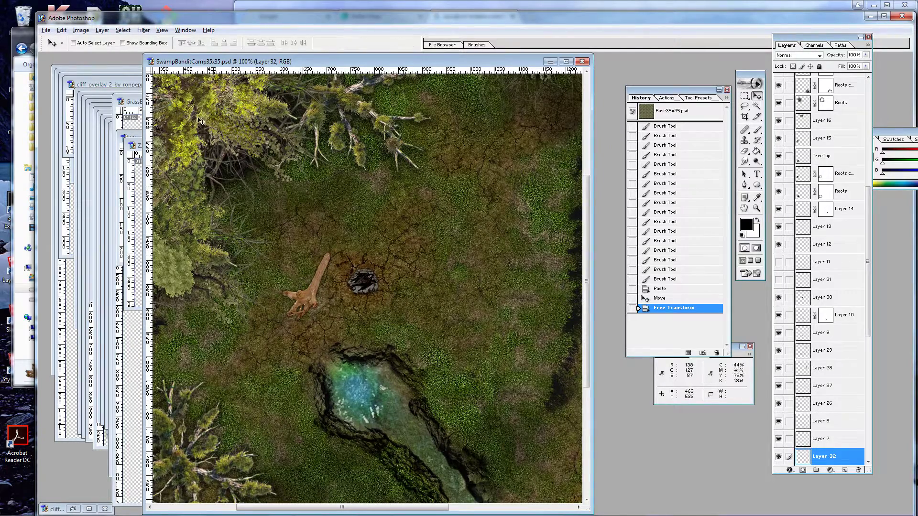
Darken the driftwood layer with Brightness/Contrast, using brightness about -33 and contrast about -28.
left_click(80, 30)
mouse_move(110, 55)
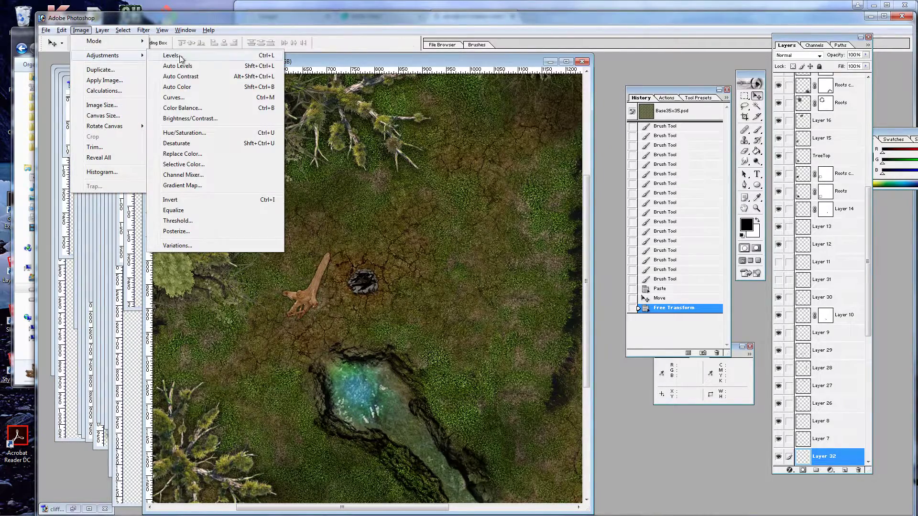
left_click(193, 119)
left_click_drag(512, 313, 498, 314)
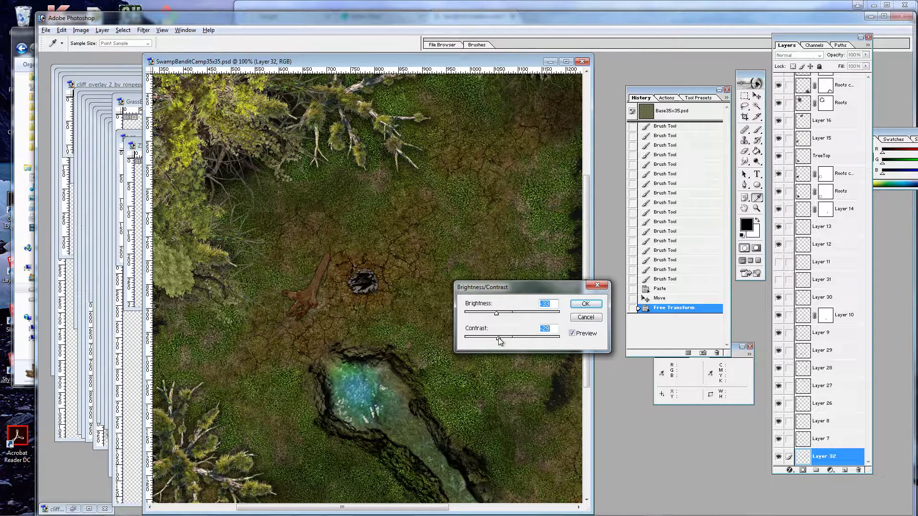
left_click(583, 306)
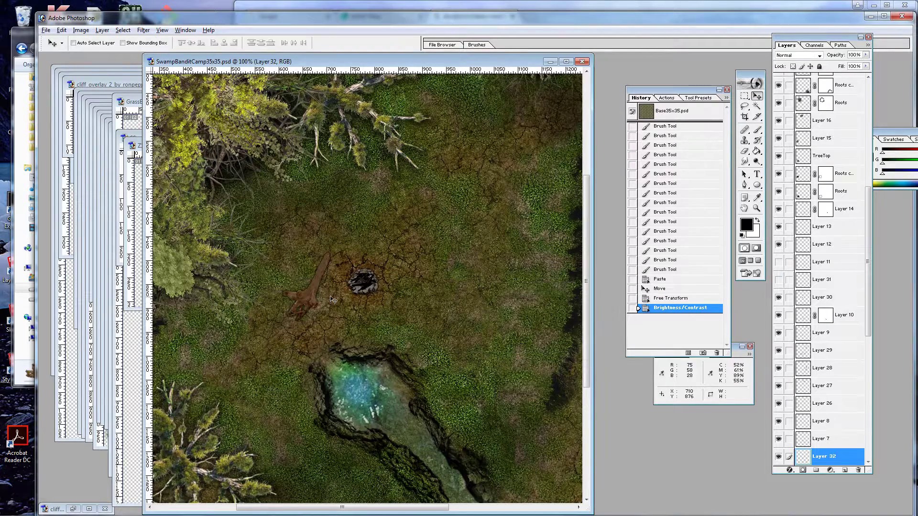
Enlarge the driftwood log with Free Transform and reposition it beside the campfire's west side.
key("v")
left_click_drag(307, 305, 315, 298)
key("ctrl+t")
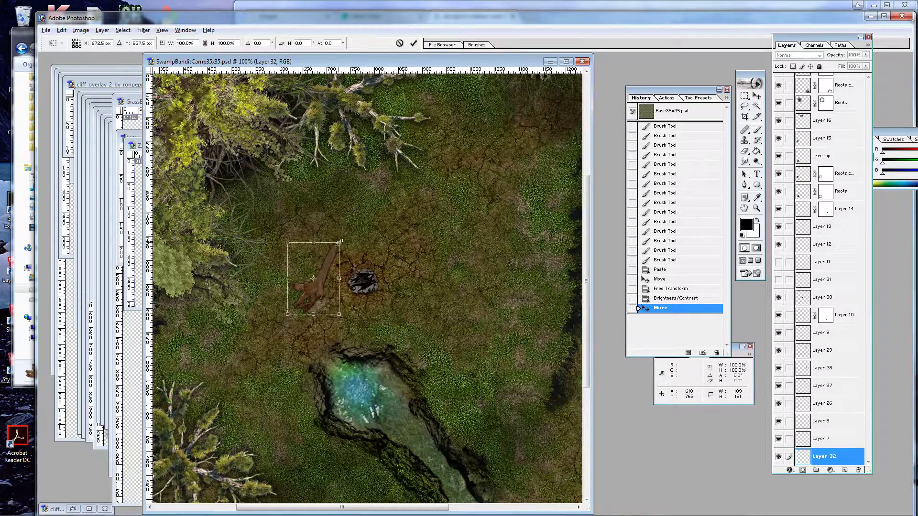
left_click_drag(339, 242, 343, 212)
key("Return")
left_click_drag(323, 283, 315, 296)
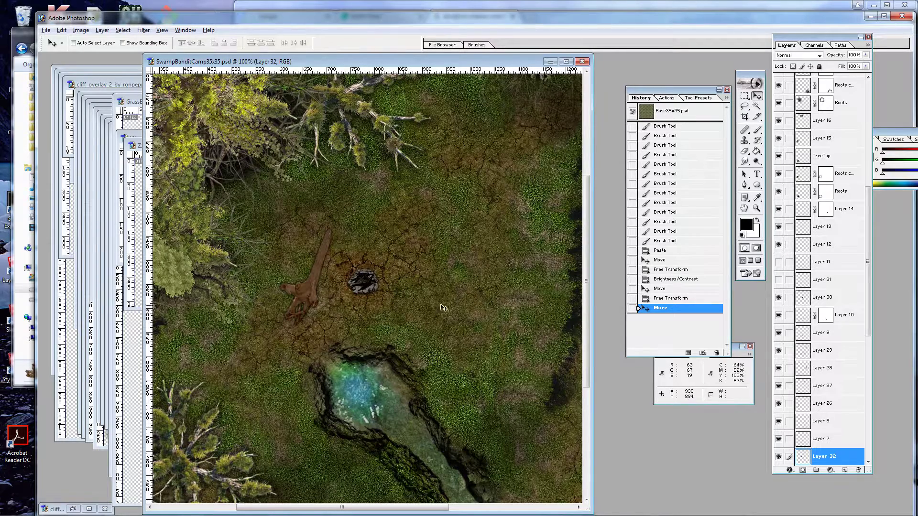
Open Boulder_Big-c.png from the rocks folder in Photoshop and paste the whole image into SwampBanditCamp35x35.psd.
left_click(10, 94)
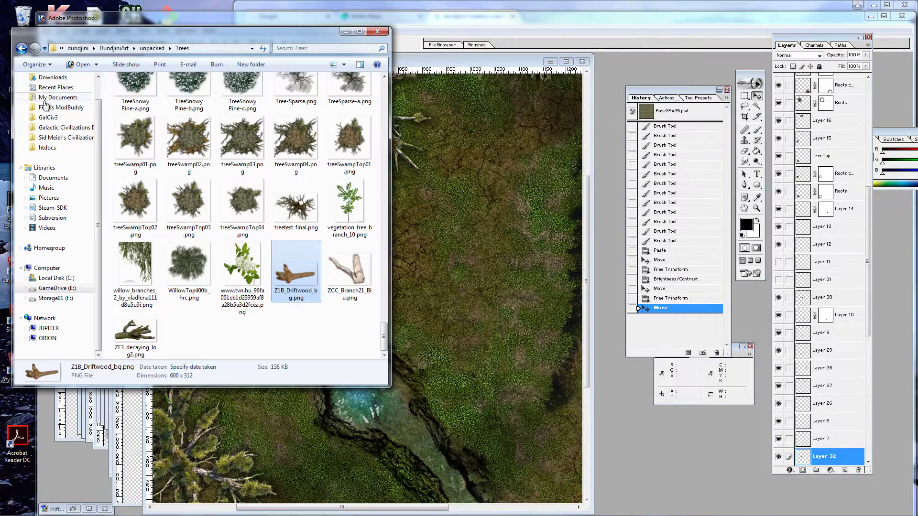
left_click(154, 49)
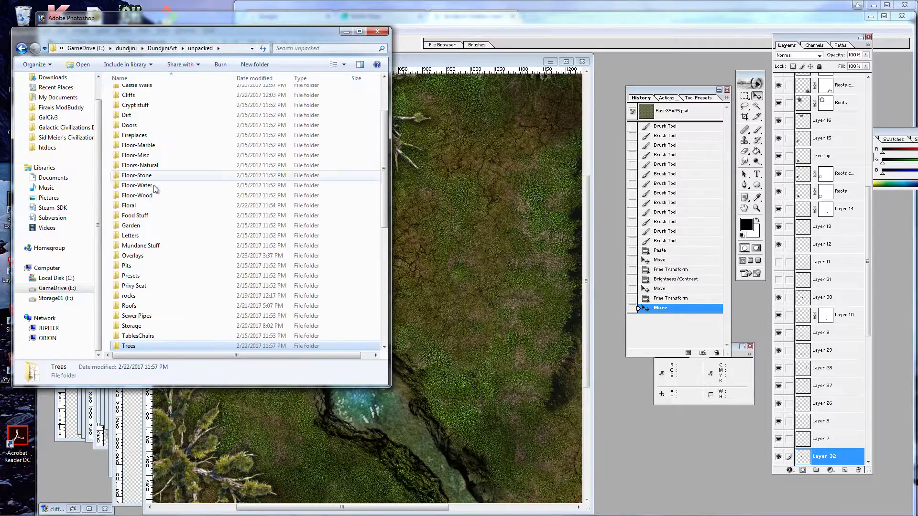
double_click(139, 298)
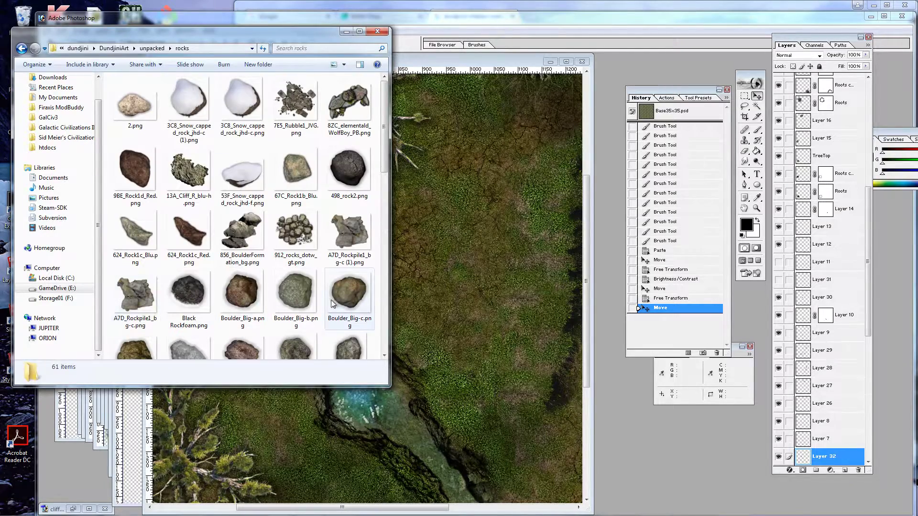
double_click(348, 297)
key("ctrl+a")
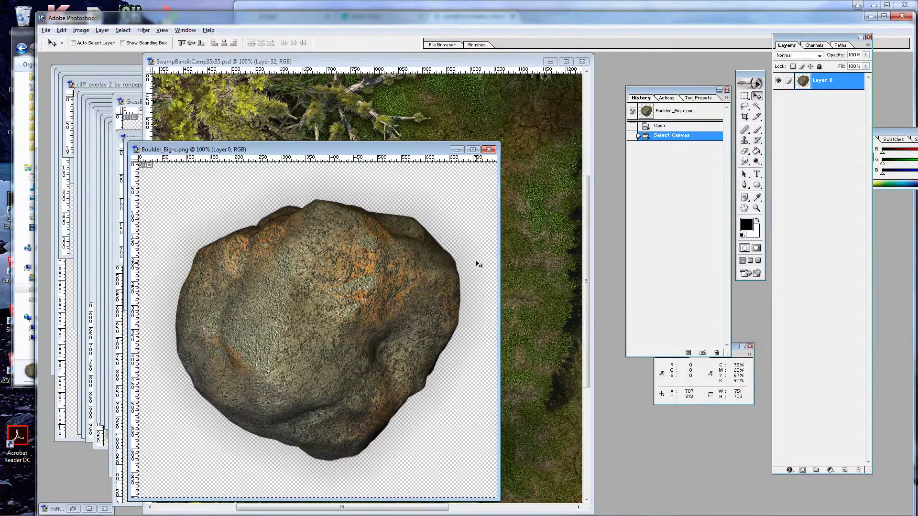
key("ctrl+c")
left_click(460, 62)
key("ctrl+v")
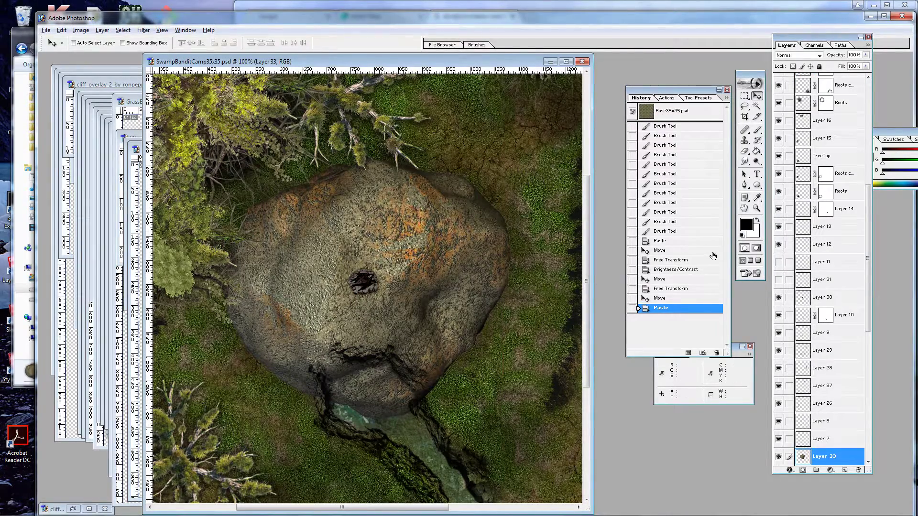
Scale the pasted boulder down to a small stone and place it just east of the campfire.
left_click(756, 210)
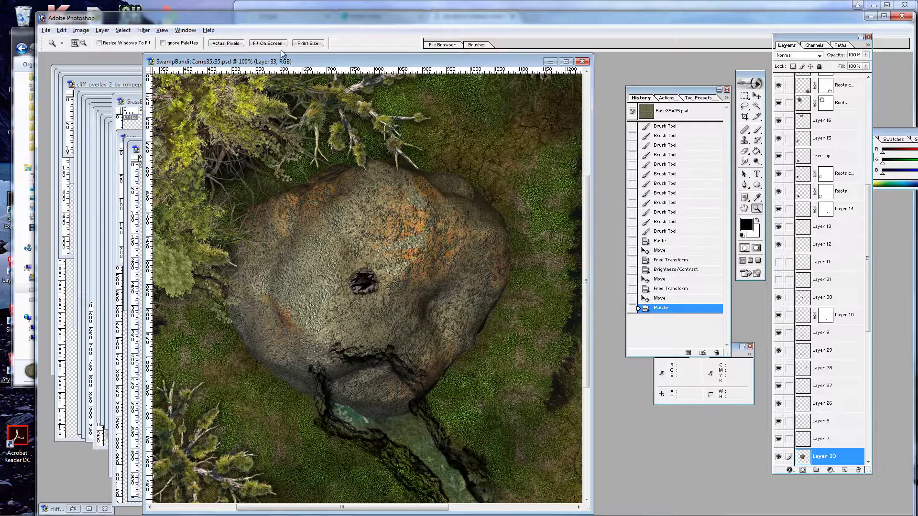
left_click(268, 43)
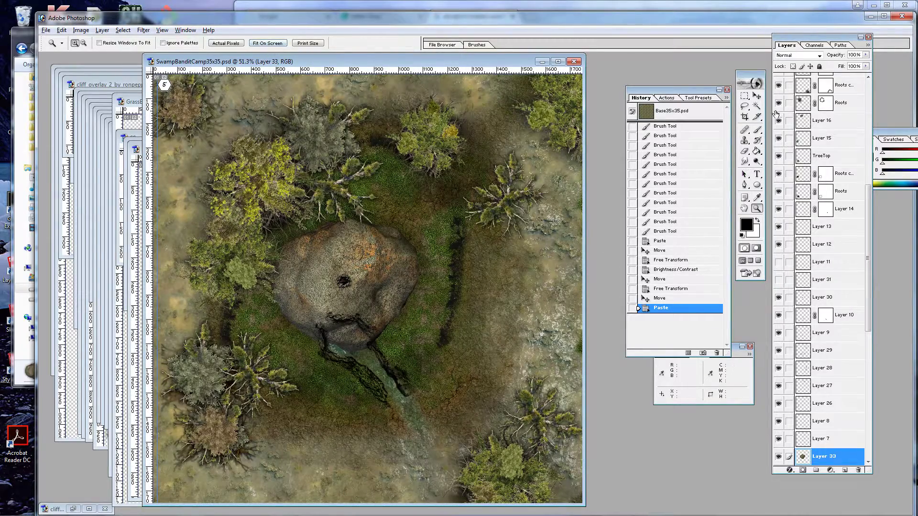
left_click(756, 96)
key("ctrl+t")
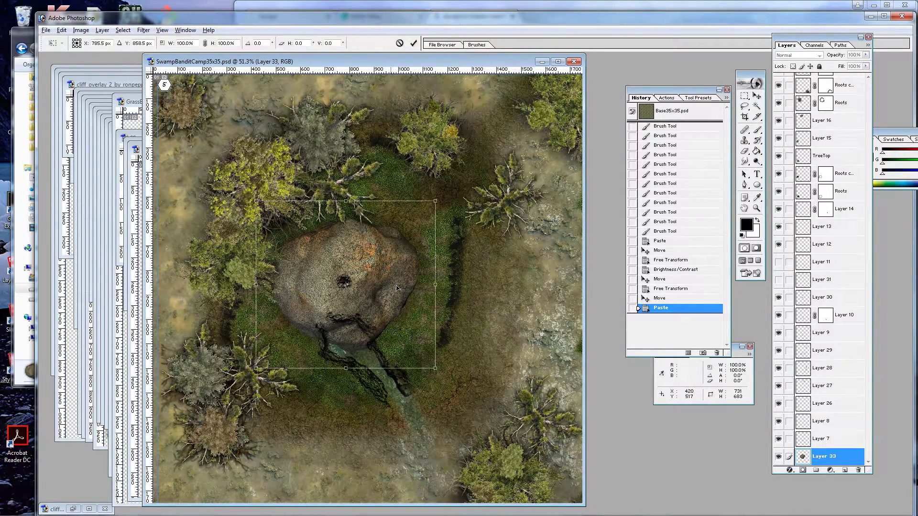
left_click_drag(436, 202, 368, 288)
key("Return")
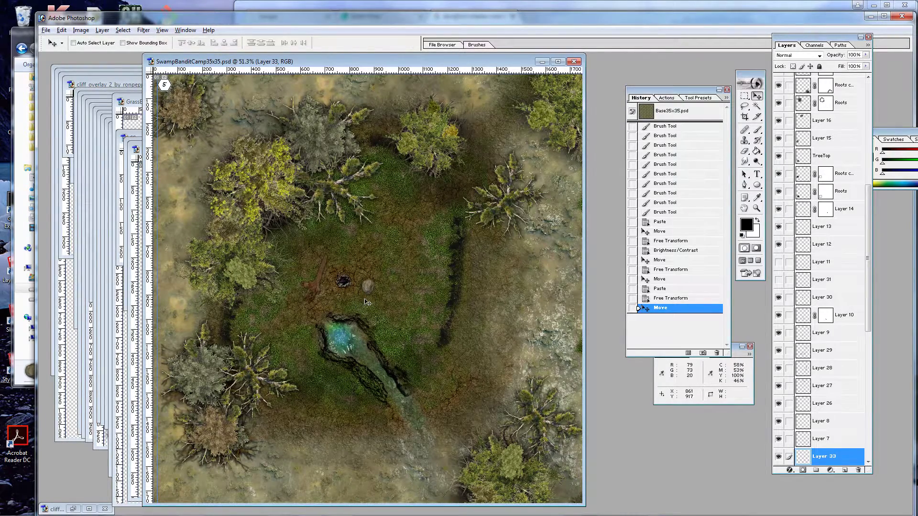
Search Google in the browser for "dundjinni rock" and look through the image results for usable rock art.
left_click(13, 118)
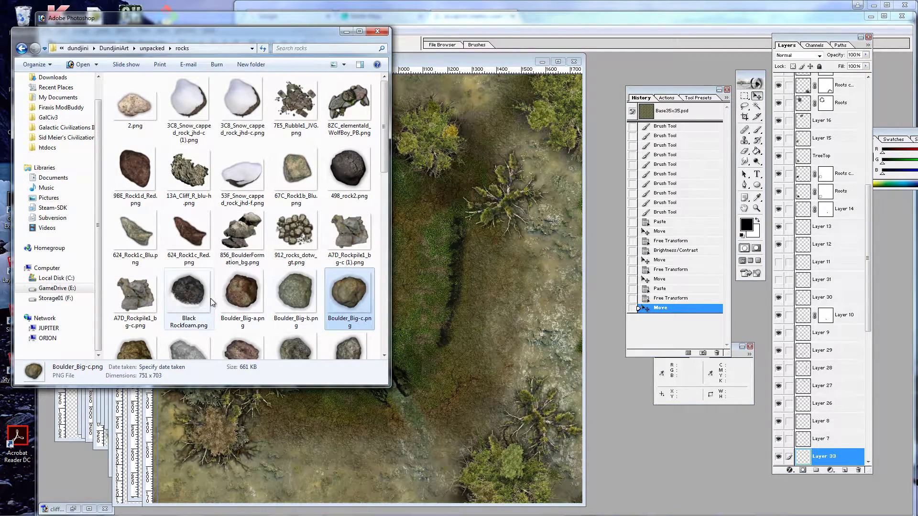
left_click(428, 12)
left_click(440, 32)
type("dundjinni ro")
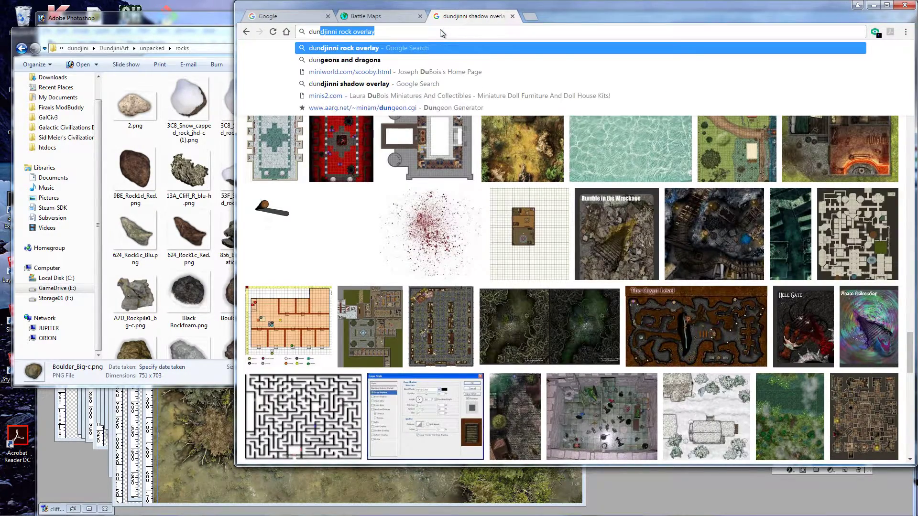
type("c")
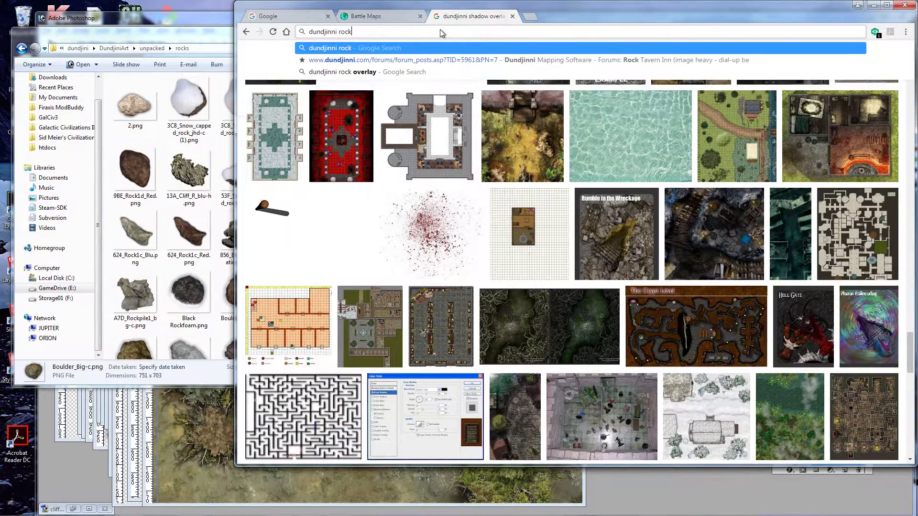
type("k")
key("Return")
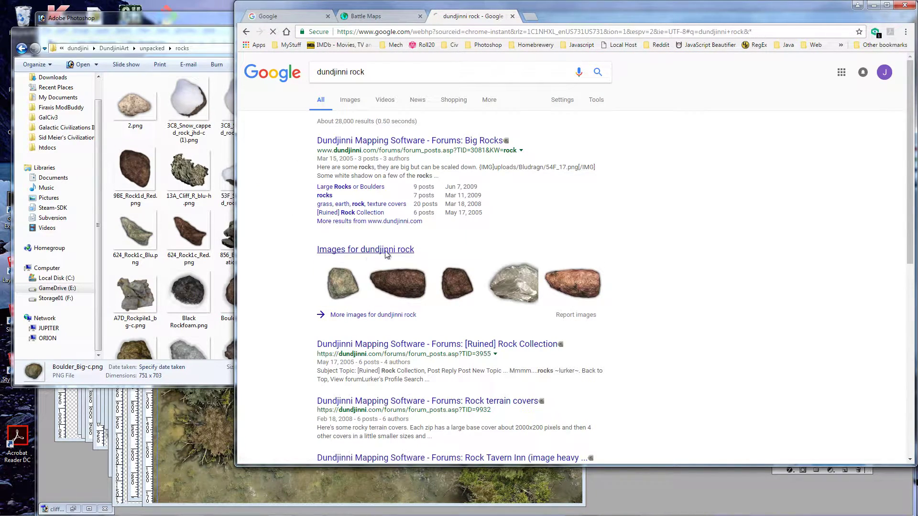
left_click(389, 251)
scroll(447, 240, "down", 1)
scroll(447, 239, "down", 15)
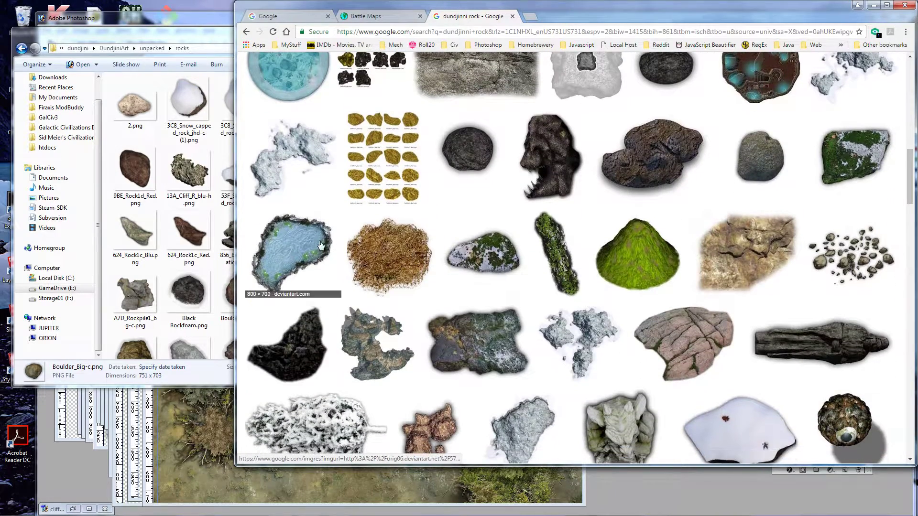
Open Boulder_Big-d.png from the rocks folder in Photoshop and paste the whole image into SwampBanditCamp35x35.psd.
left_click(167, 31)
scroll(212, 255, "down", 3)
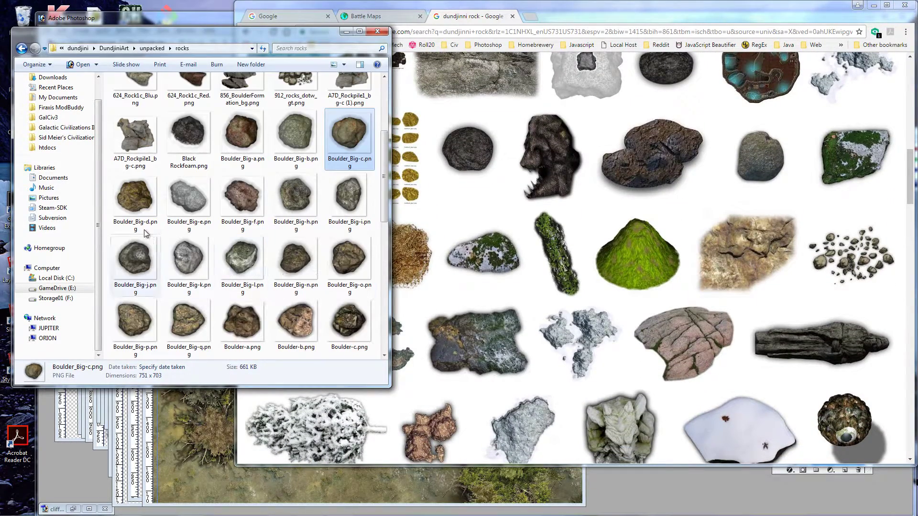
left_click_drag(122, 203, 215, 411)
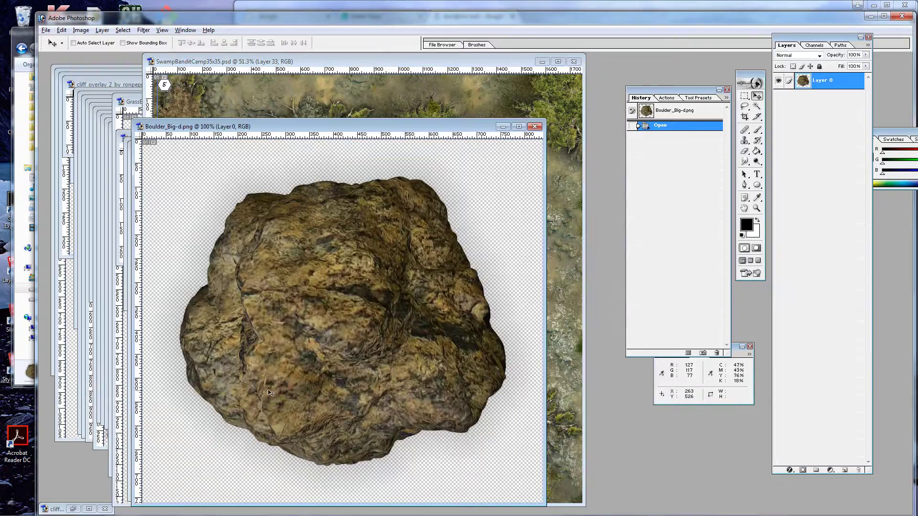
key("ctrl+a")
key("ctrl+c")
left_click(374, 61)
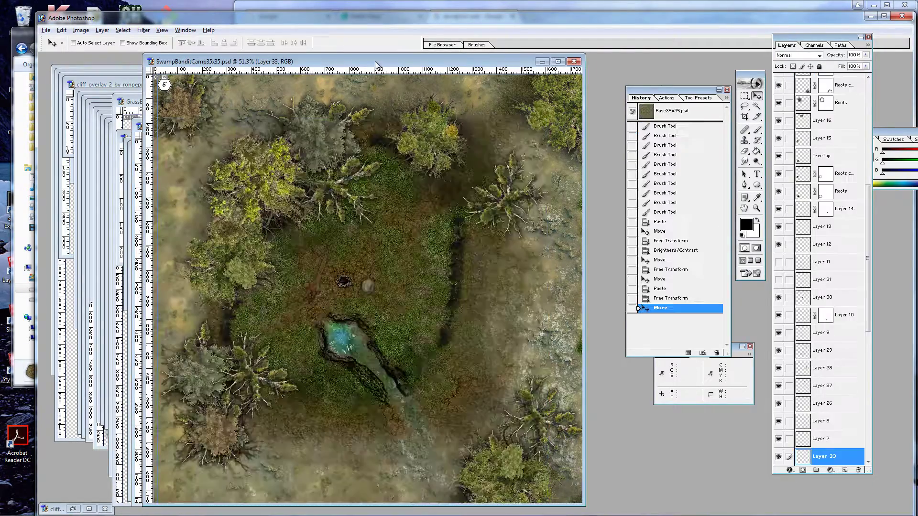
key("ctrl+v")
Scale the brown boulder to 20.4%, rotate it -45.2° and place it on the pool's northeast edge.
key("ctrl+t")
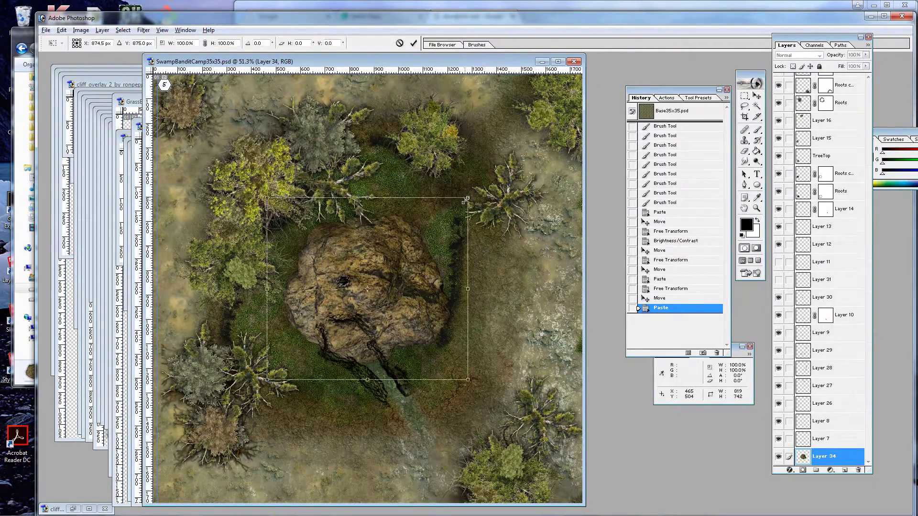
left_click_drag(464, 200, 367, 288)
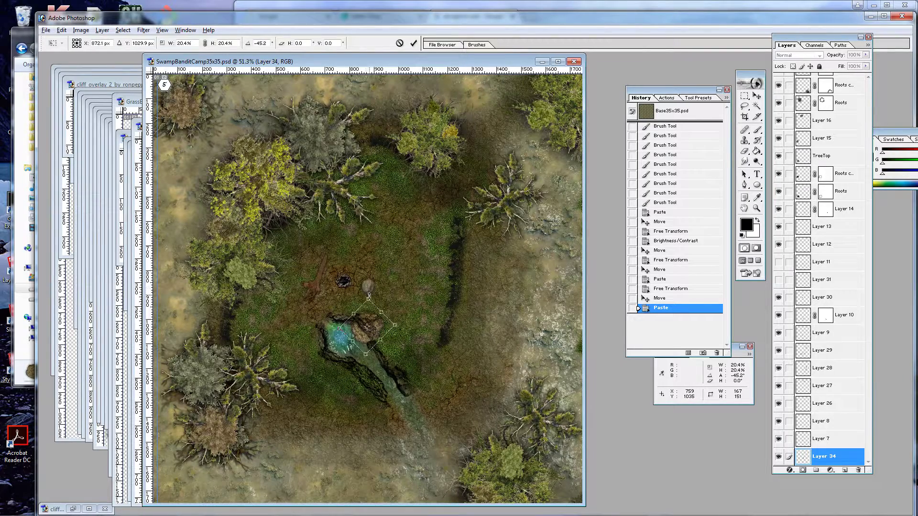
key("Return")
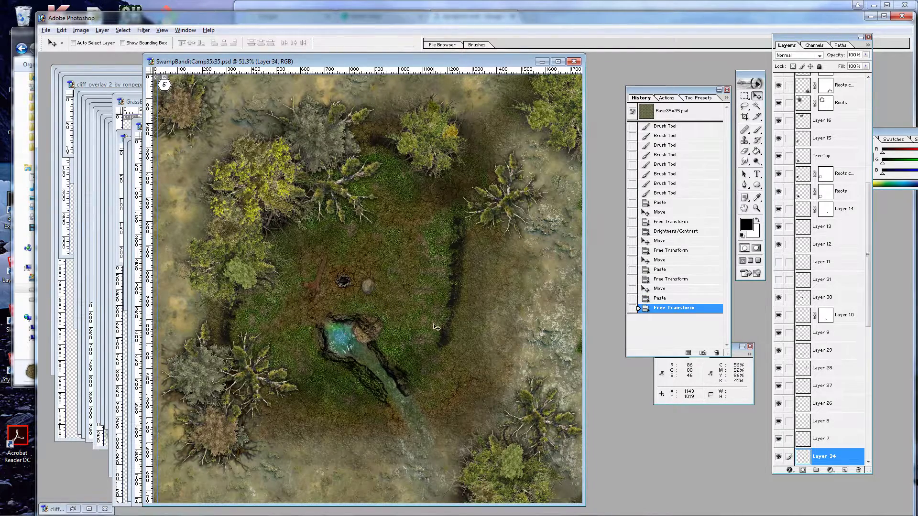
Add a layer mask to the poolside boulder's layer, Layer 34.
left_click(756, 209)
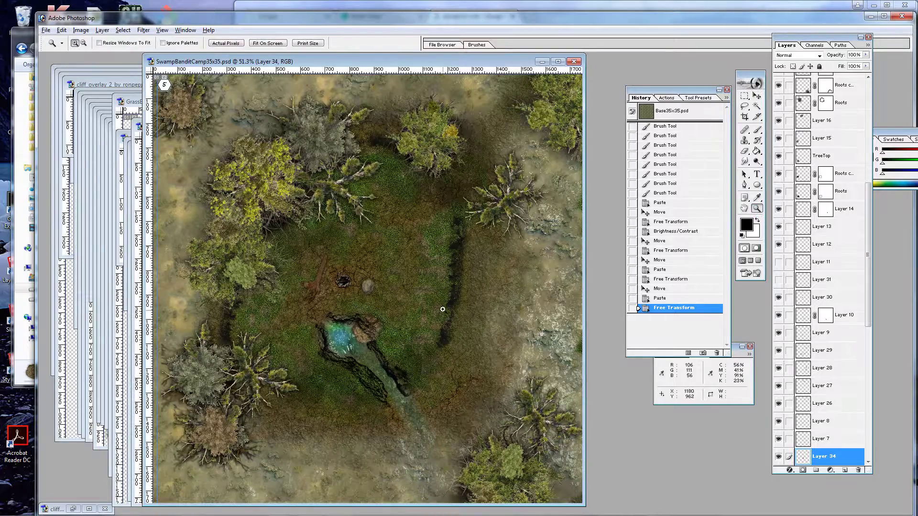
left_click_drag(402, 258, 298, 390)
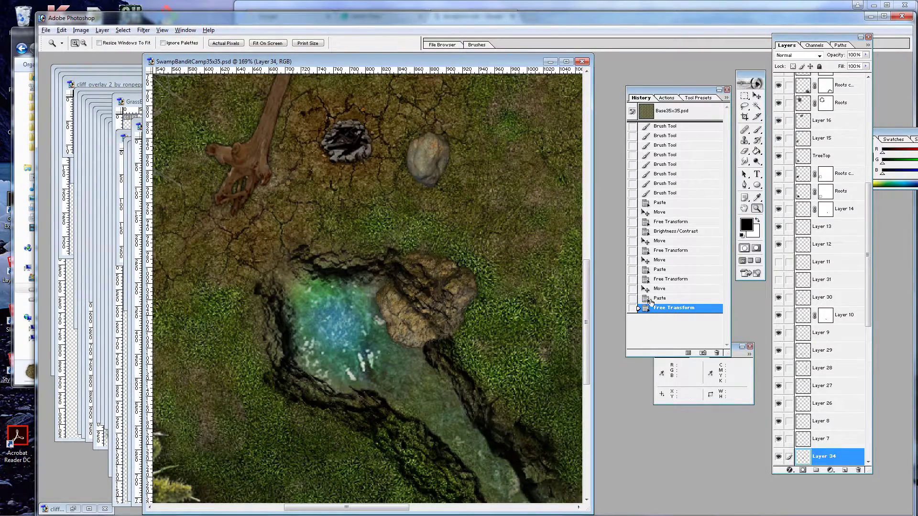
left_click(803, 470)
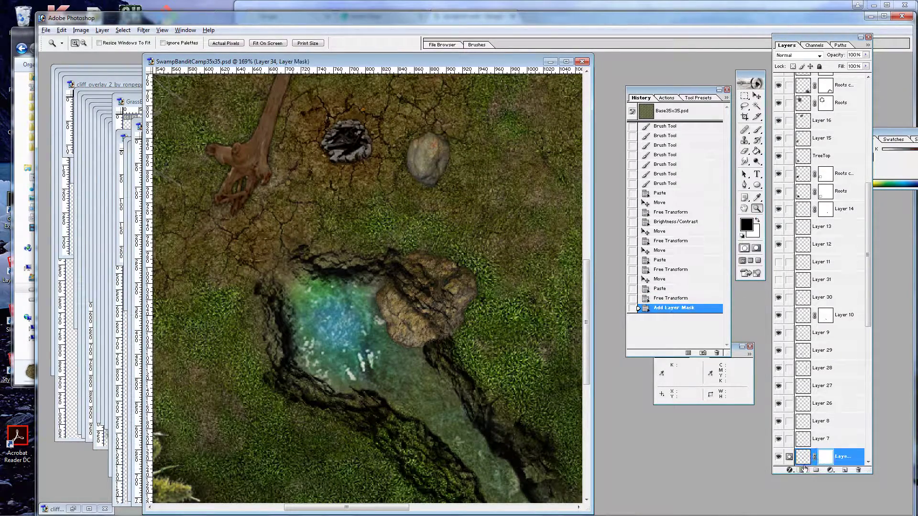
Paint black on the boulder's mask at 13% opacity to hide the part outside the pool's rocky rim.
left_click(758, 131)
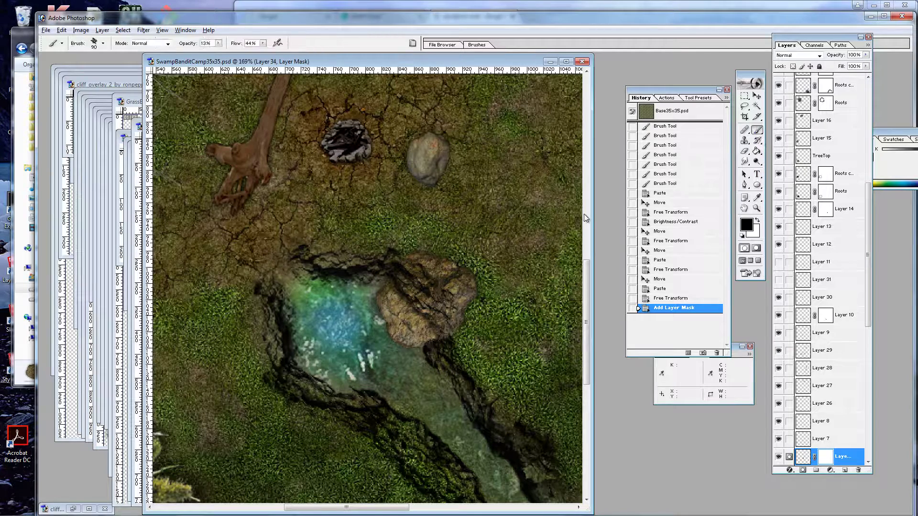
left_click(470, 282)
left_click(449, 294)
left_click(433, 264)
left_click(432, 261)
left_click(437, 262)
left_click(437, 259)
left_click(433, 254)
left_click(431, 251)
left_click(454, 305)
left_click(453, 303)
left_click(456, 284)
left_click(452, 263)
left_click(454, 272)
left_click(449, 270)
left_click(458, 275)
left_click(449, 286)
left_click(454, 297)
left_click(442, 323)
left_click(443, 291)
left_click(461, 308)
left_click(403, 255)
left_click(453, 319)
left_click(454, 290)
left_click(447, 351)
left_click(457, 310)
left_click(452, 344)
left_click(442, 359)
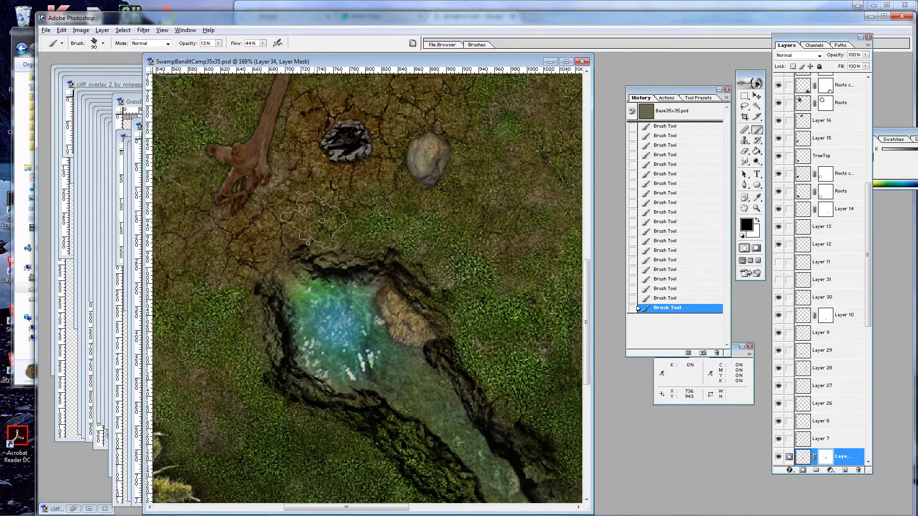
Apply Brightness/Contrast to the poolside boulder's layer mask with brightness -40 and contrast -17.
left_click(81, 29)
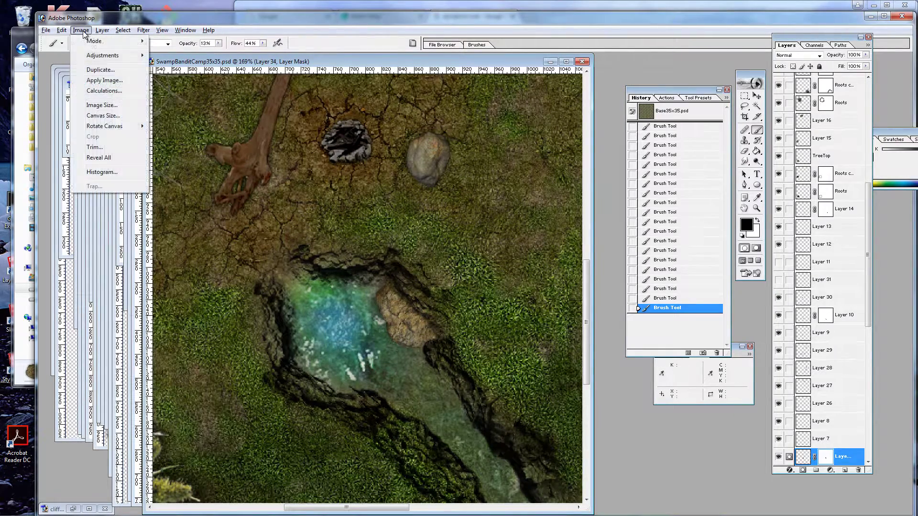
mouse_move(100, 53)
left_click(215, 118)
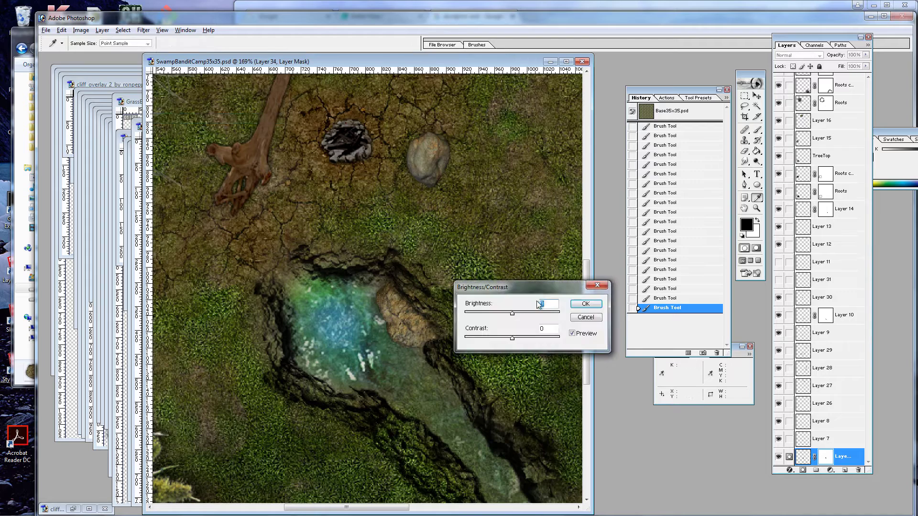
left_click_drag(512, 316, 496, 340)
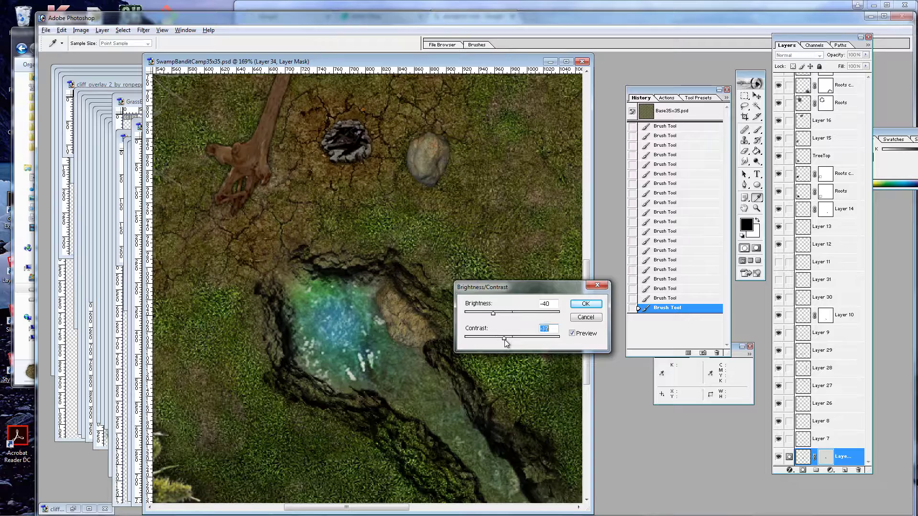
left_click(584, 304)
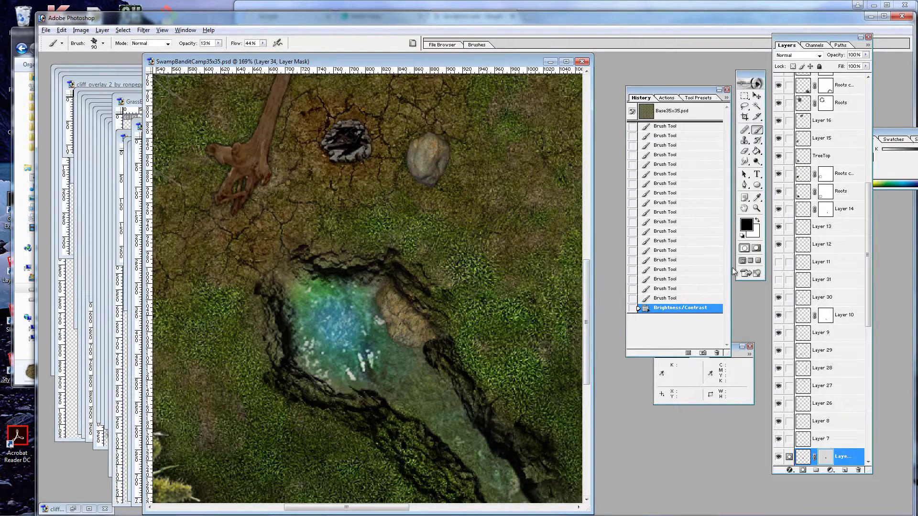
Add a drop shadow to the poolside boulder with global light off, angle 49°, distance 2 px and size 10 px.
double_click(756, 208)
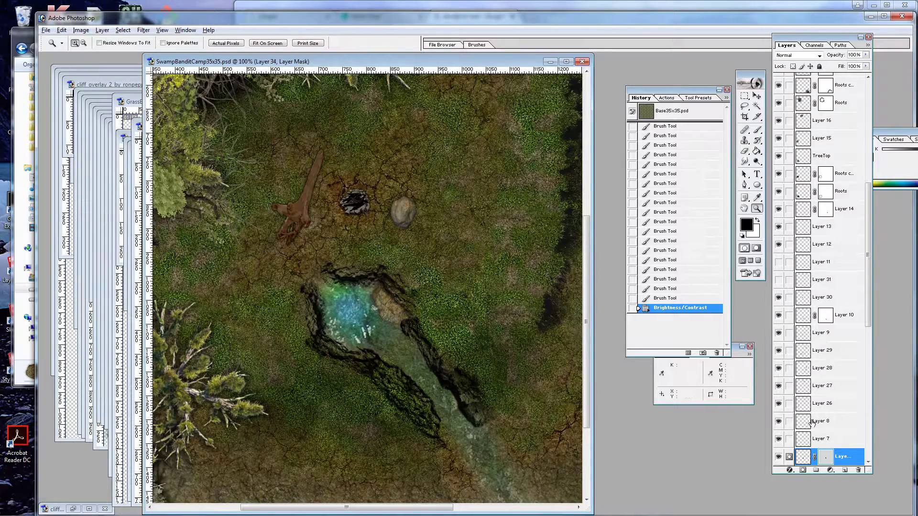
scroll(862, 309, "down", 3)
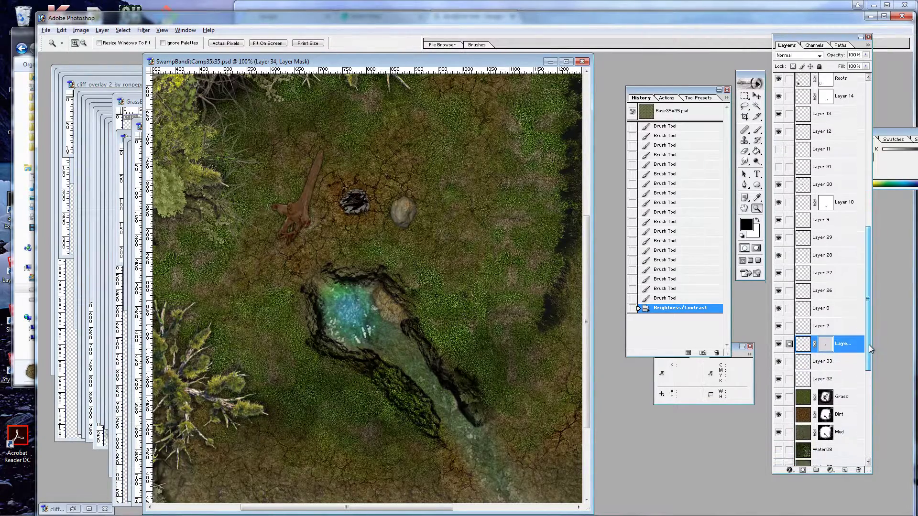
right_click(807, 318)
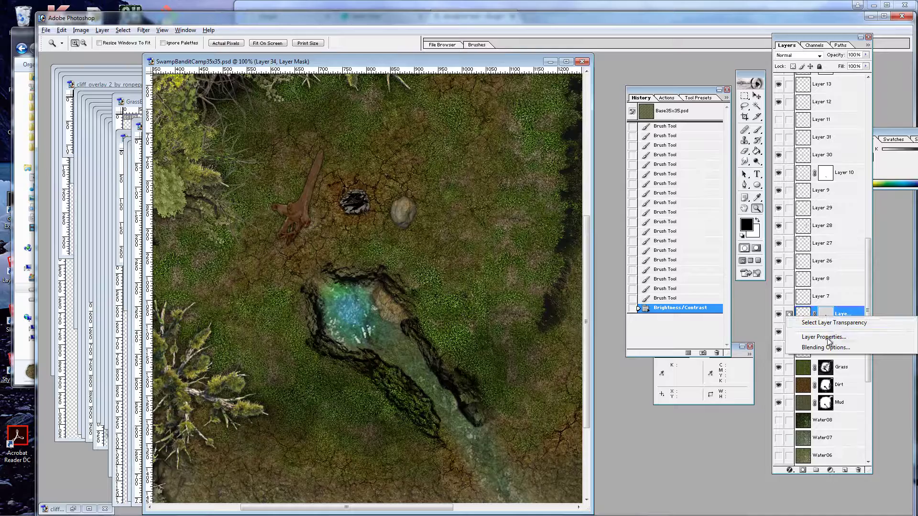
left_click(812, 348)
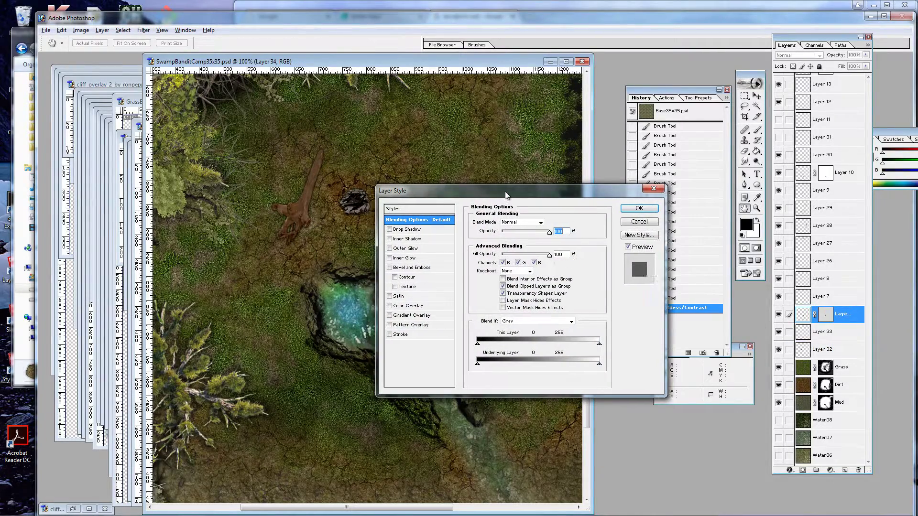
left_click(511, 233)
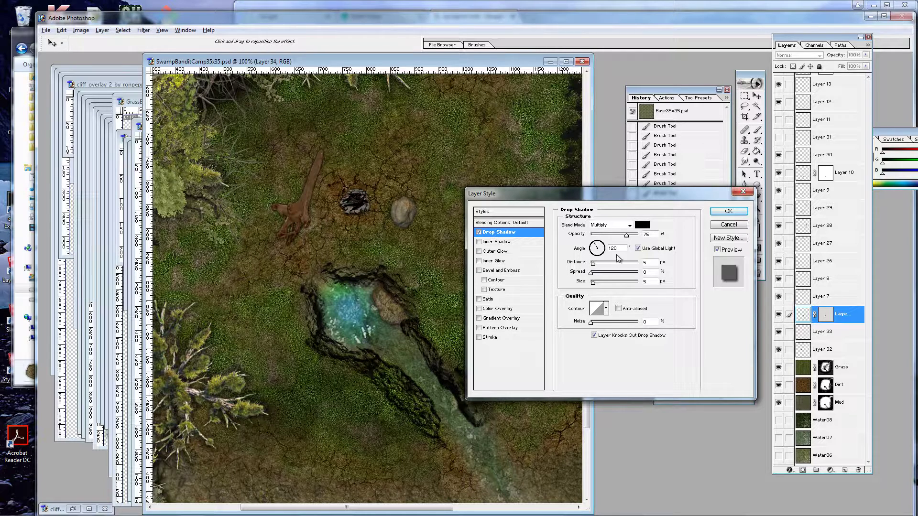
left_click(638, 248)
mouse_move(593, 283)
left_mouse_down()
mouse_move(601, 285)
mouse_move(593, 282)
left_mouse_up()
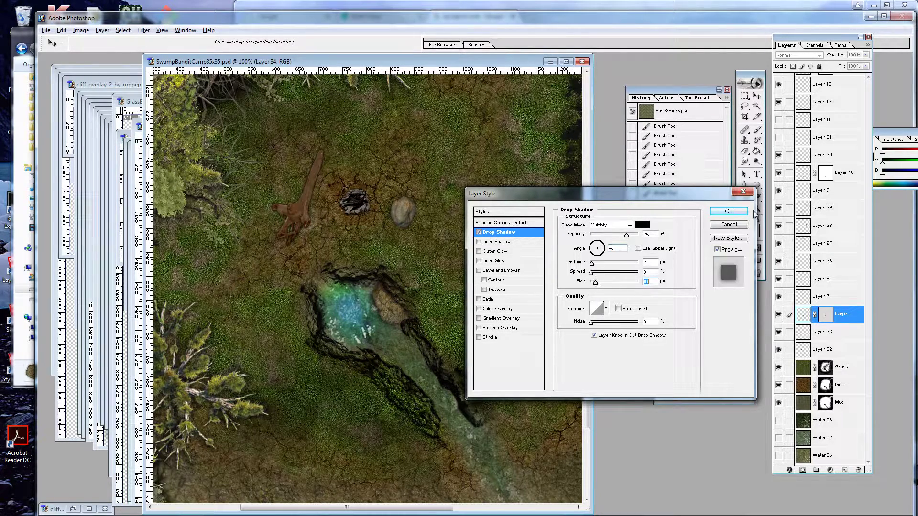
left_click(728, 212)
key("z")
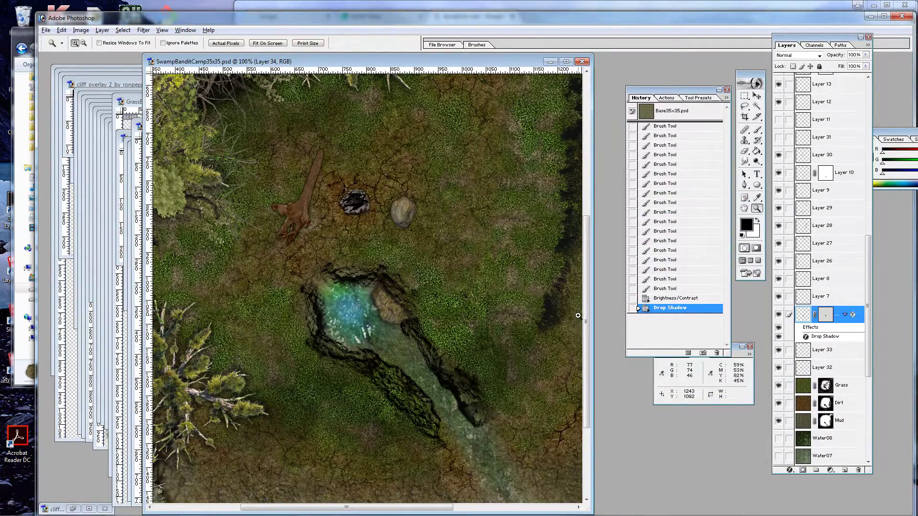
Open Boulder_Big-q.png from the rocks folder and paste the whole image into SwampBanditCamp35x35.psd at the map's northeastern swamp edge.
scroll(583, 318, "up", 10)
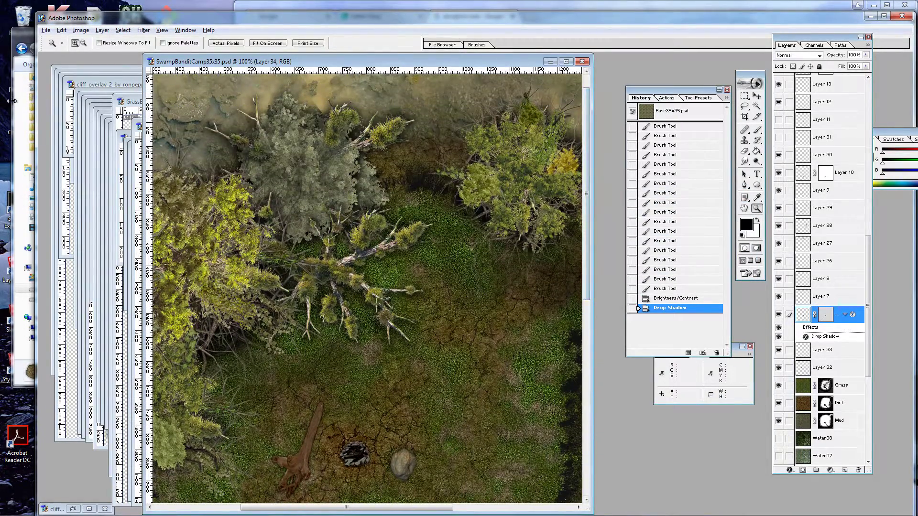
left_click(12, 102)
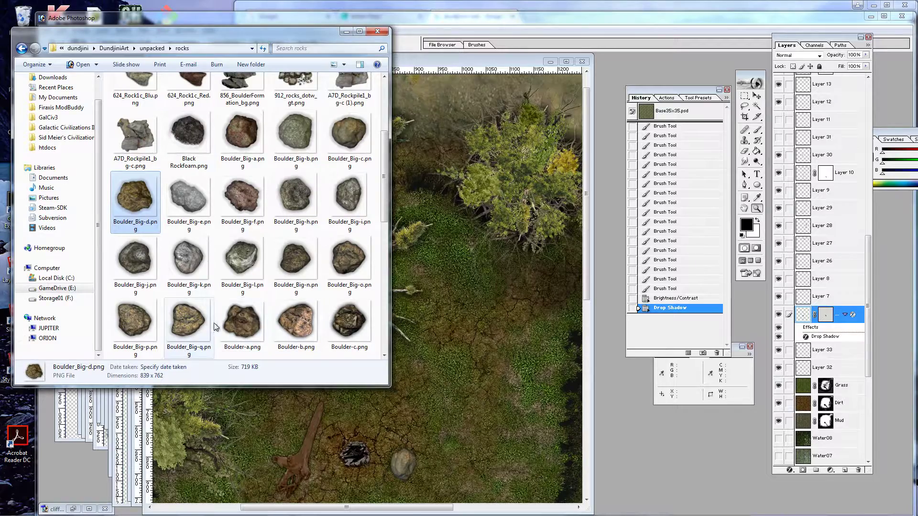
double_click(188, 320)
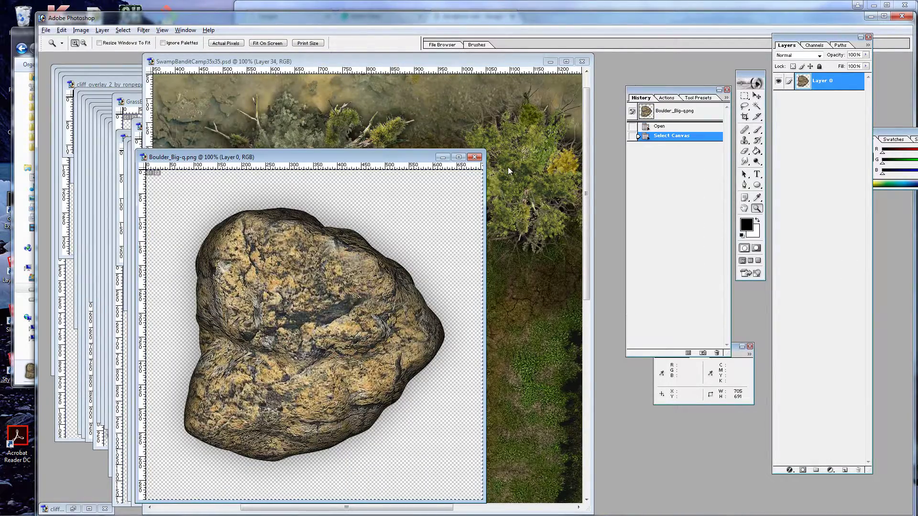
left_click(589, 182)
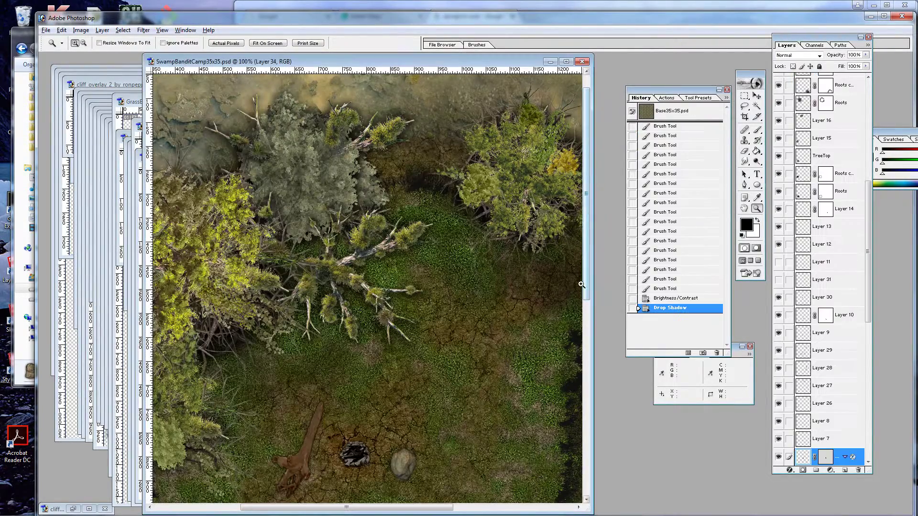
left_click_drag(432, 507, 551, 508)
key("ctrl+v")
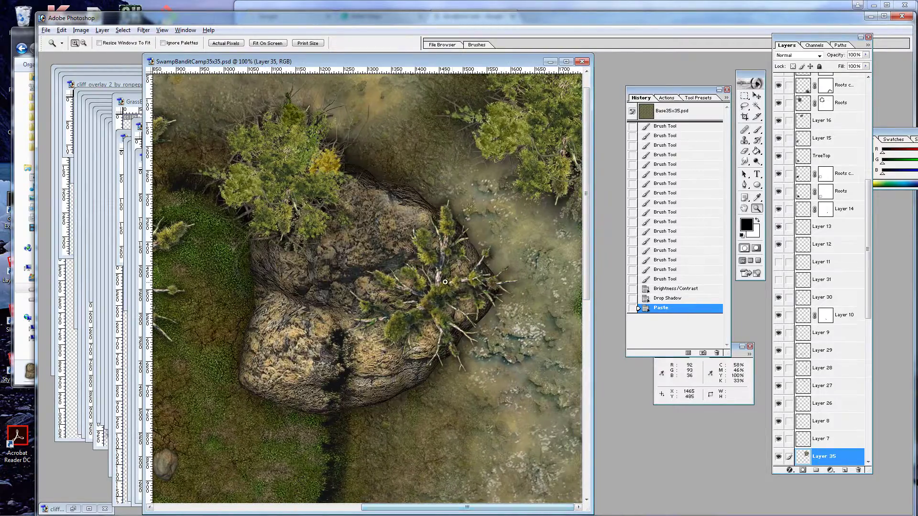
Scale the pasted boulder to 29.7% and place it at the northwest side of the bare-branched tree by the swamp water.
key("v")
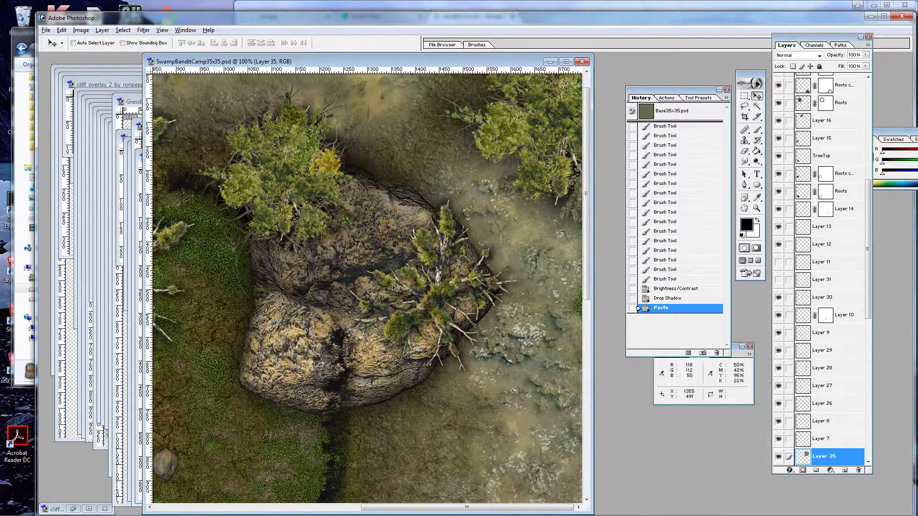
left_click_drag(390, 287, 415, 216)
key("ctrl+t")
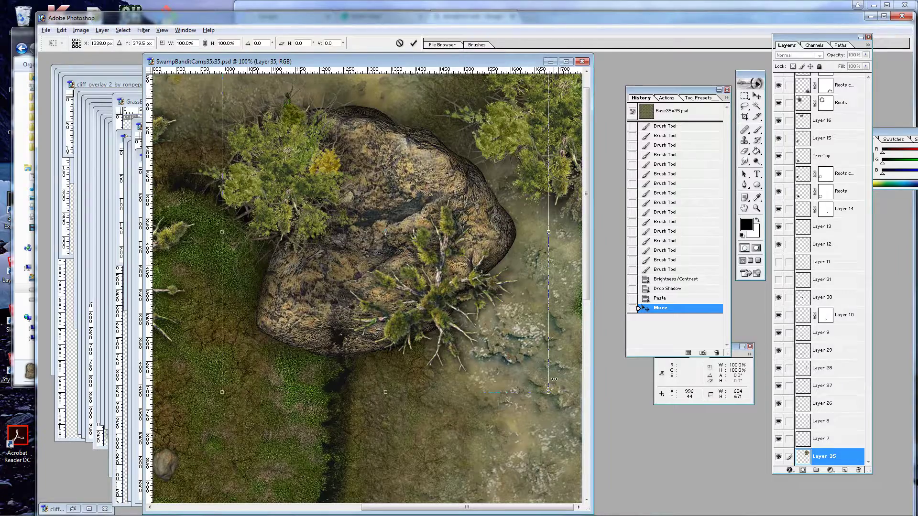
left_click_drag(549, 393, 386, 238)
left_click_drag(358, 195, 465, 264)
left_click_drag(490, 303, 420, 240)
left_click_drag(395, 212, 458, 281)
left_click_drag(428, 245, 437, 254)
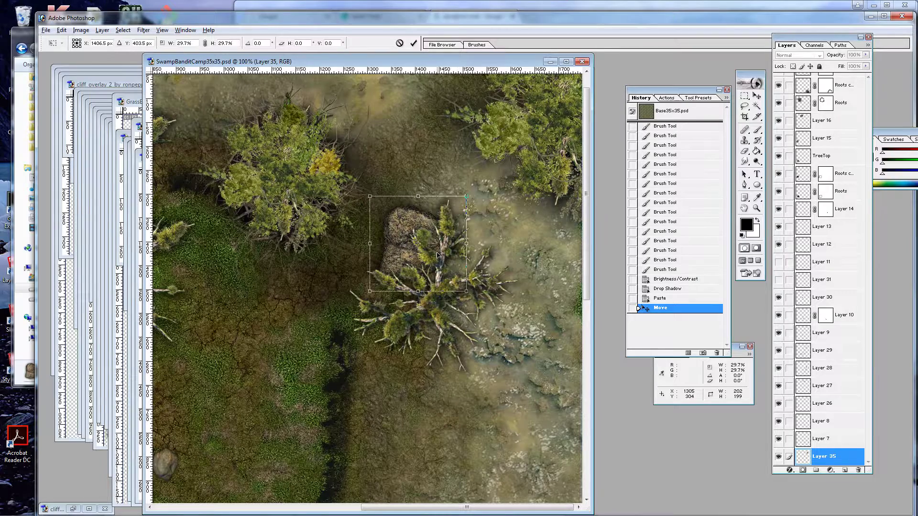
key("Return")
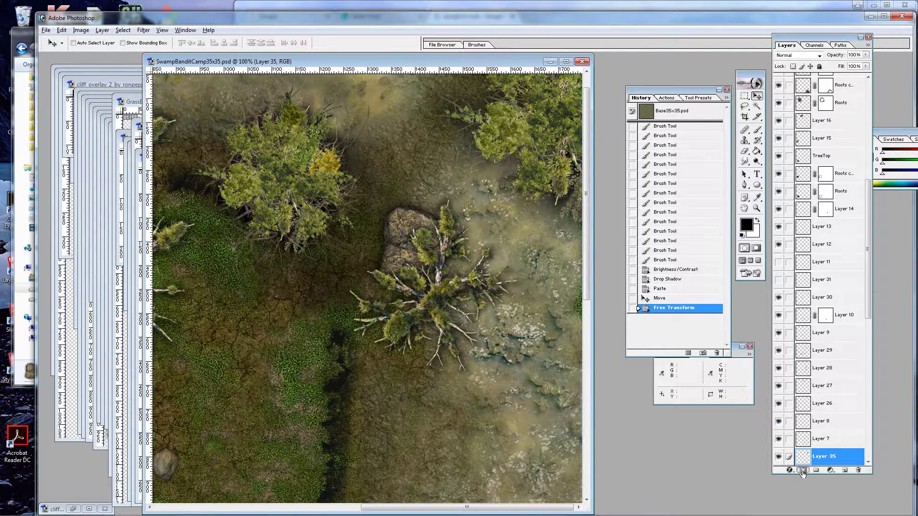
Add a layer mask to the swamp-edge boulder and paint black at 13% opacity to fade its lower part into the ground.
left_click(803, 471)
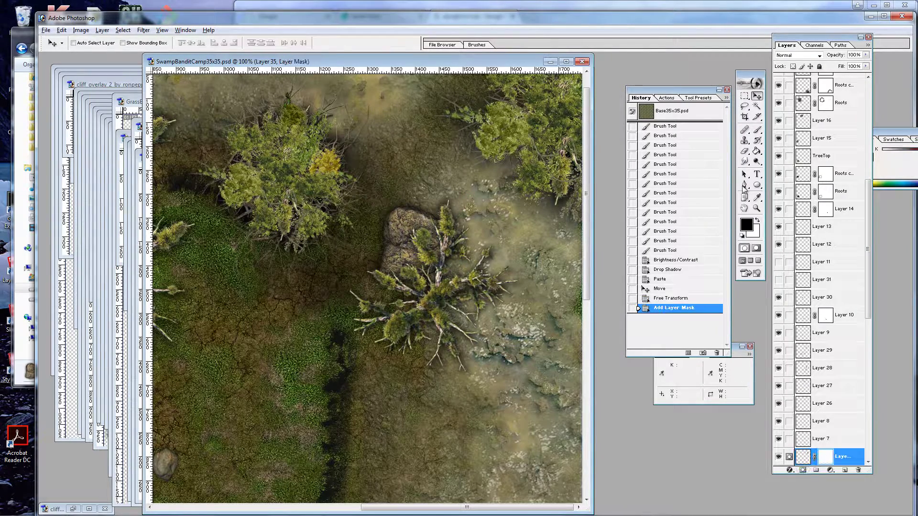
left_click(757, 129)
left_click(451, 246)
left_click(450, 244)
left_click(452, 238)
left_click(446, 244)
left_click(442, 243)
left_click(433, 244)
left_click(416, 251)
left_click(396, 257)
left_click(391, 262)
left_click(389, 263)
left_click(393, 263)
left_click(404, 259)
mouse_move(403, 255)
left_mouse_down()
mouse_move(387, 270)
mouse_move(411, 258)
mouse_move(431, 216)
left_mouse_up()
left_click(438, 219)
left_click(434, 217)
left_click(425, 224)
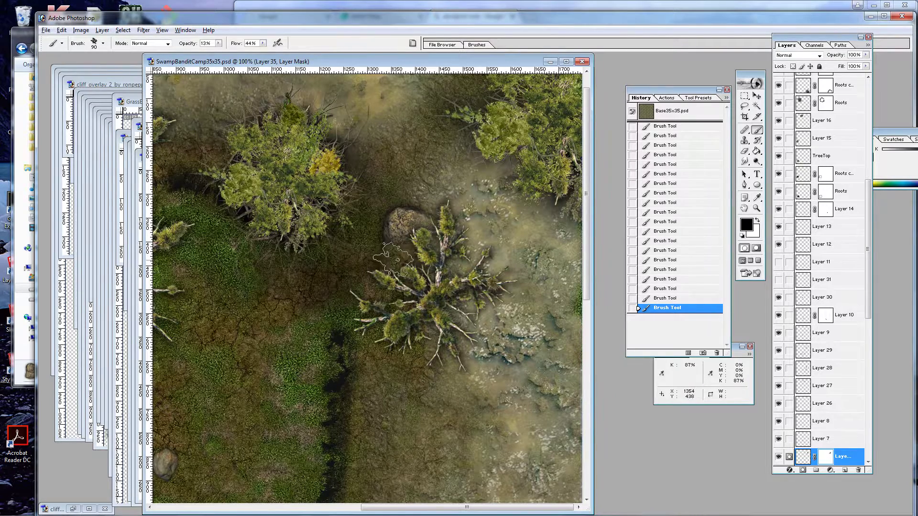
mouse_move(380, 264)
left_mouse_down()
mouse_move(368, 267)
mouse_move(421, 265)
mouse_move(377, 253)
mouse_move(383, 260)
mouse_move(445, 231)
mouse_move(431, 218)
mouse_move(409, 253)
mouse_move(435, 263)
mouse_move(375, 266)
mouse_move(434, 278)
left_mouse_up()
Browse the Trees, unpacked and dowloaded art folders for another object to place on the map.
left_click(21, 27)
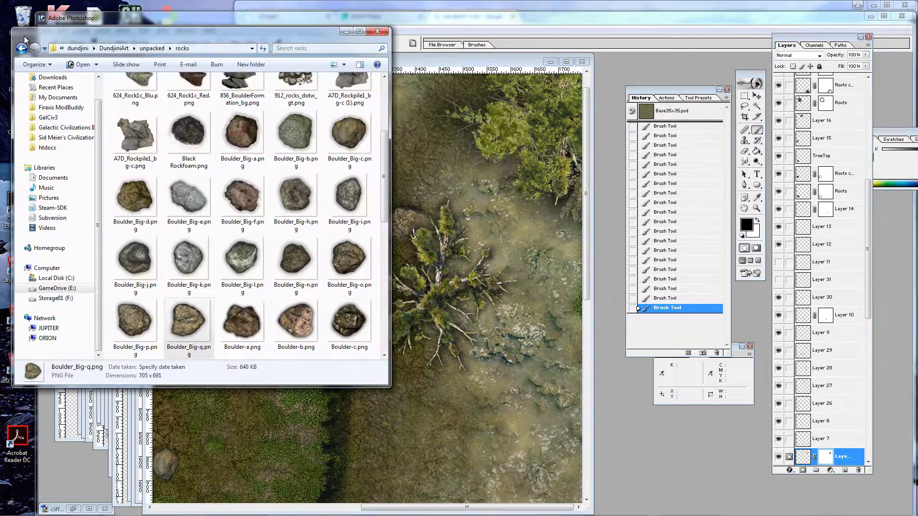
left_click(189, 321)
left_click(152, 48)
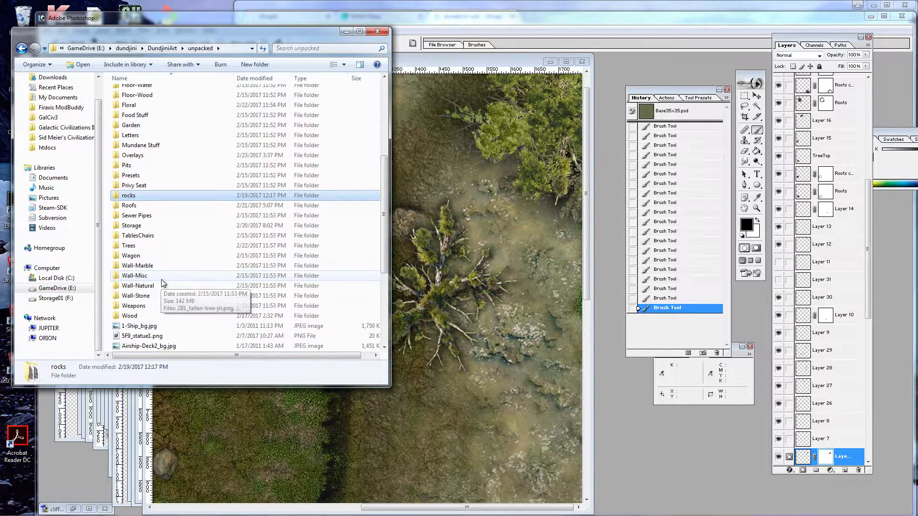
double_click(138, 245)
left_click(152, 48)
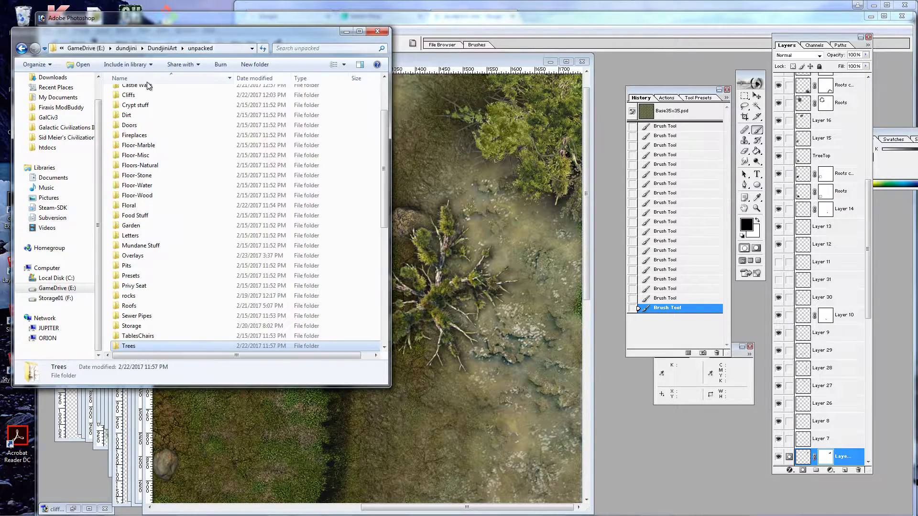
left_click(165, 48)
left_click(148, 92)
double_click(148, 92)
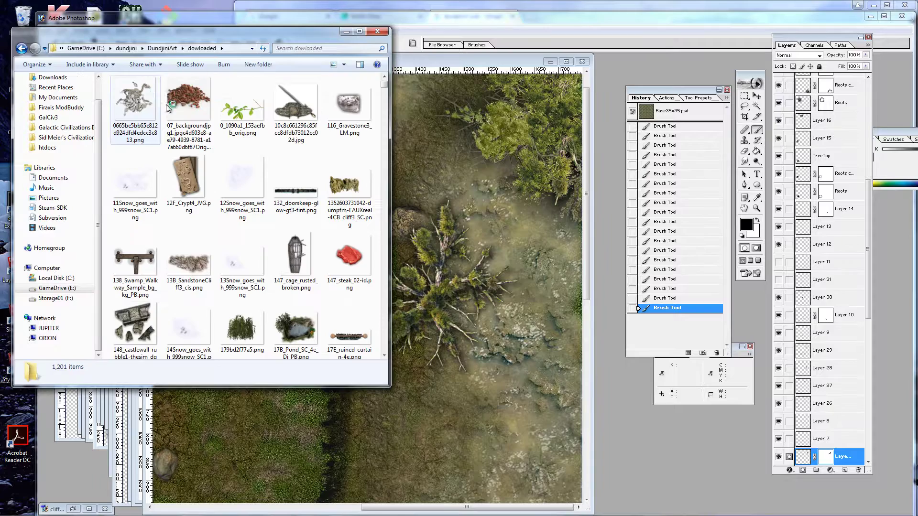
scroll(256, 184, "down", 10)
scroll(257, 184, "down", 5)
left_click(162, 48)
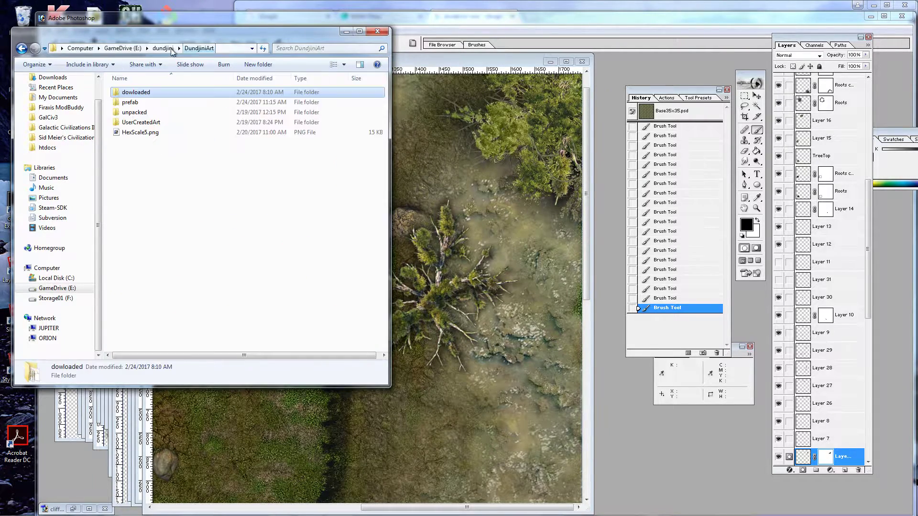
Open A28_Branch11_Blu.png from the unpacked Trees folder and paste the whole image into SwampBanditCamp35x35.psd.
double_click(139, 113)
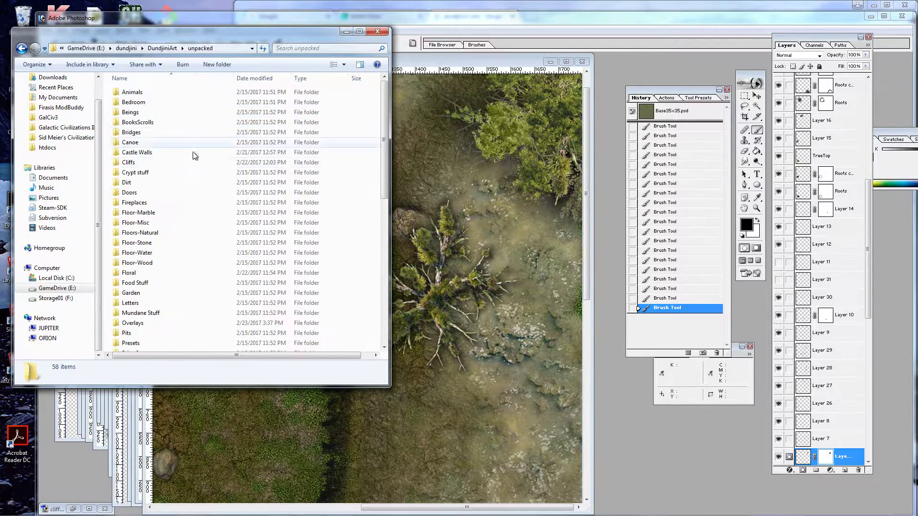
scroll(167, 267, "down", 2)
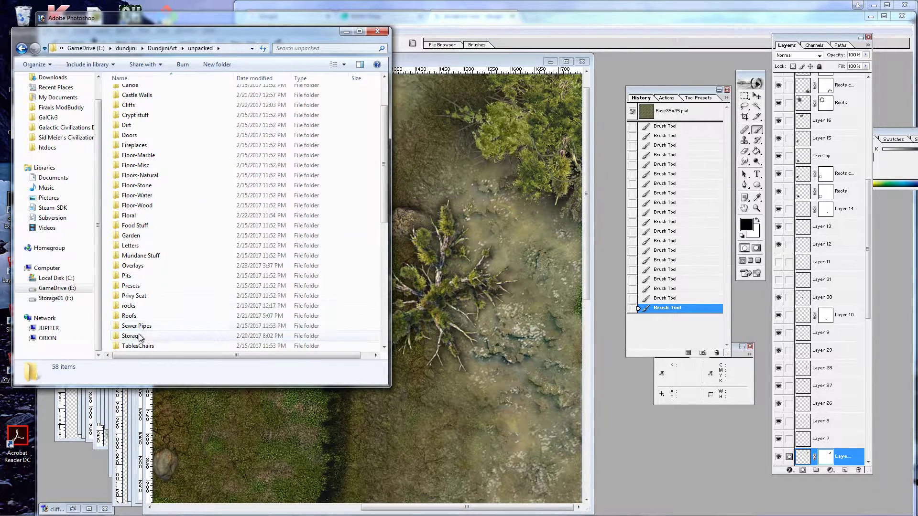
scroll(162, 277, "down", 2)
double_click(129, 295)
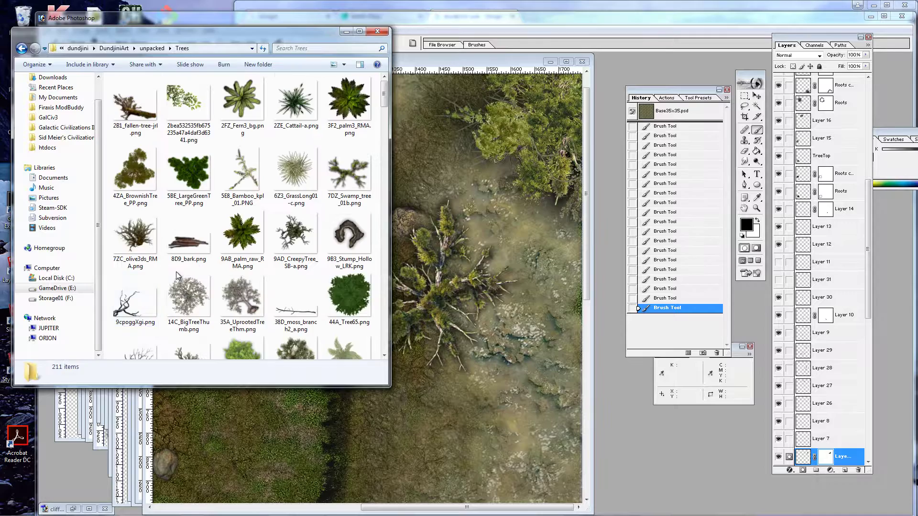
scroll(237, 226, "down", 5)
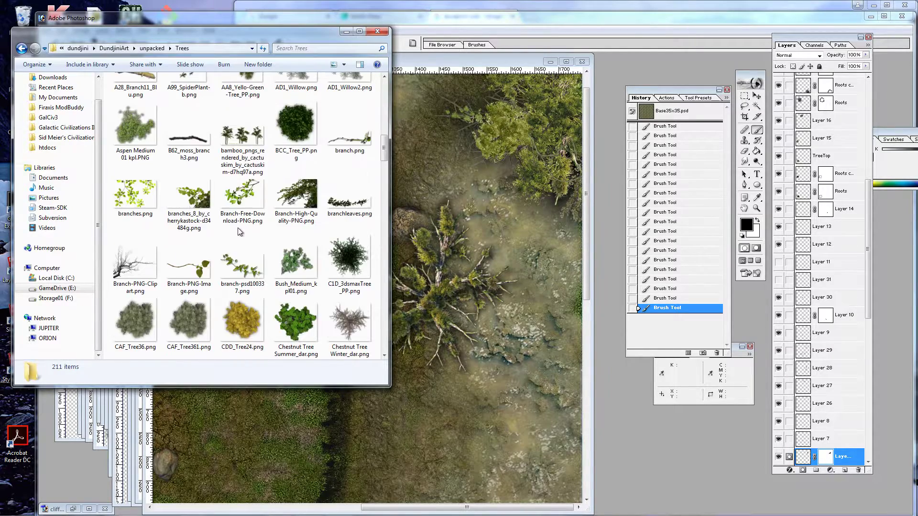
double_click(135, 246)
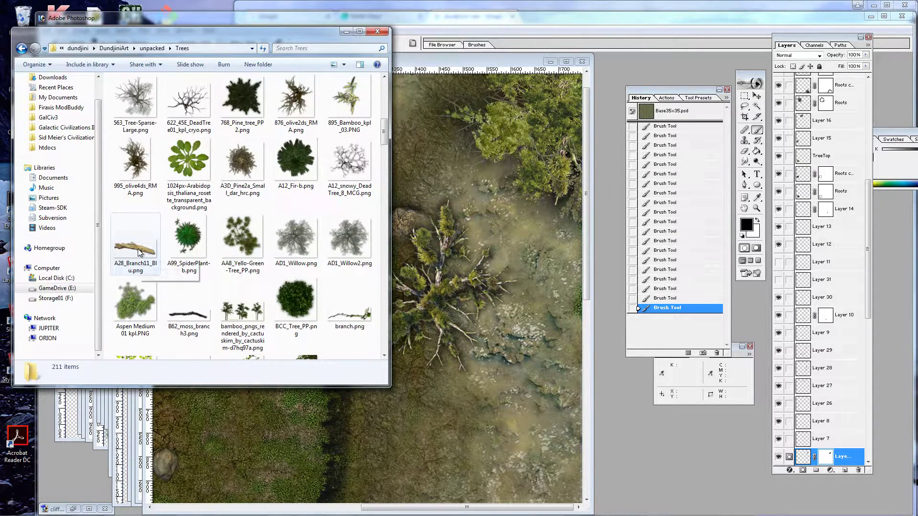
key("ctrl+a")
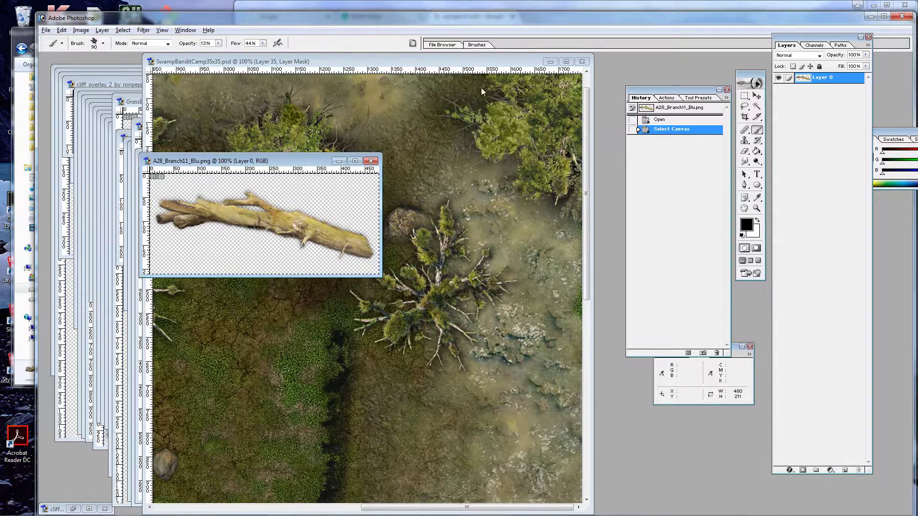
key("ctrl+c")
left_click(479, 59)
key("ctrl+v")
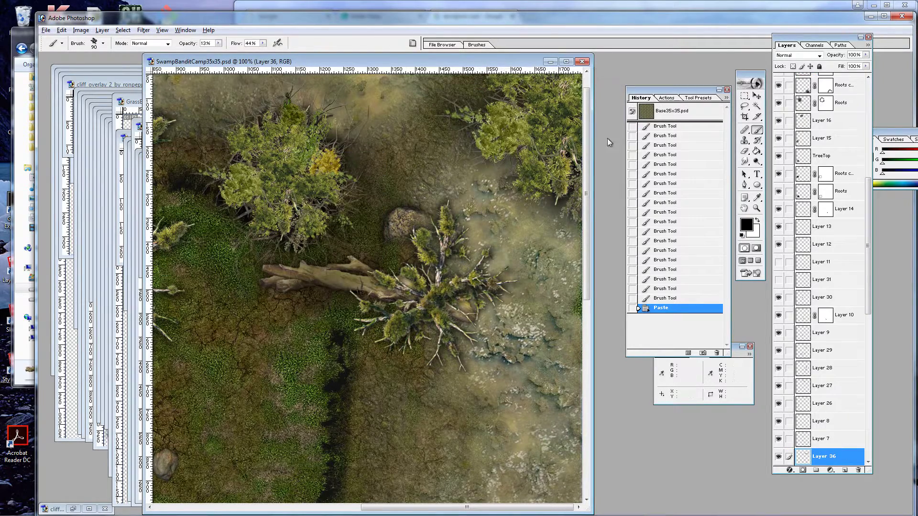
Move the pasted branch south of the bare-branched tree, across the dark ridge beside the swamp.
left_click(755, 96)
left_click_drag(384, 303, 417, 453)
scroll(465, 352, "down", 7)
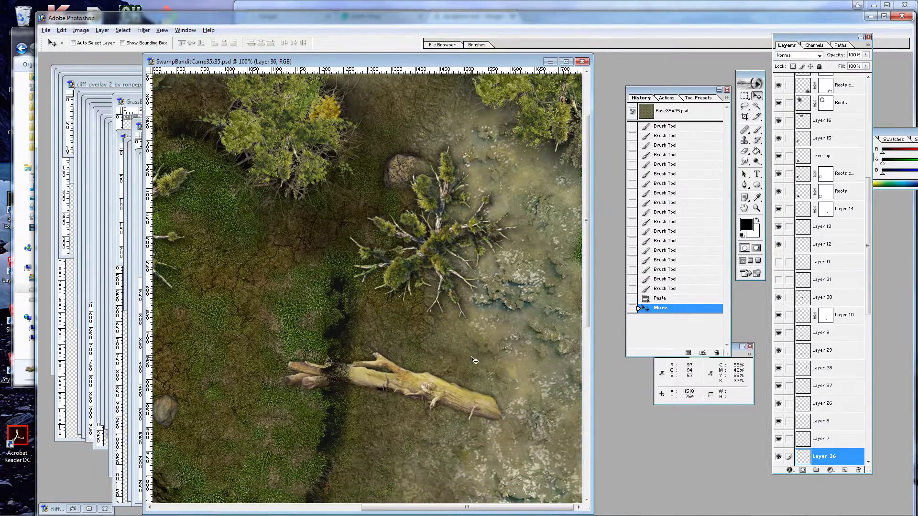
Free Transform the pasted branch to a smaller size and rotate it so it slants up toward the swamp across the dark ridge.
scroll(467, 355, "down", 2)
key("ctrl+t")
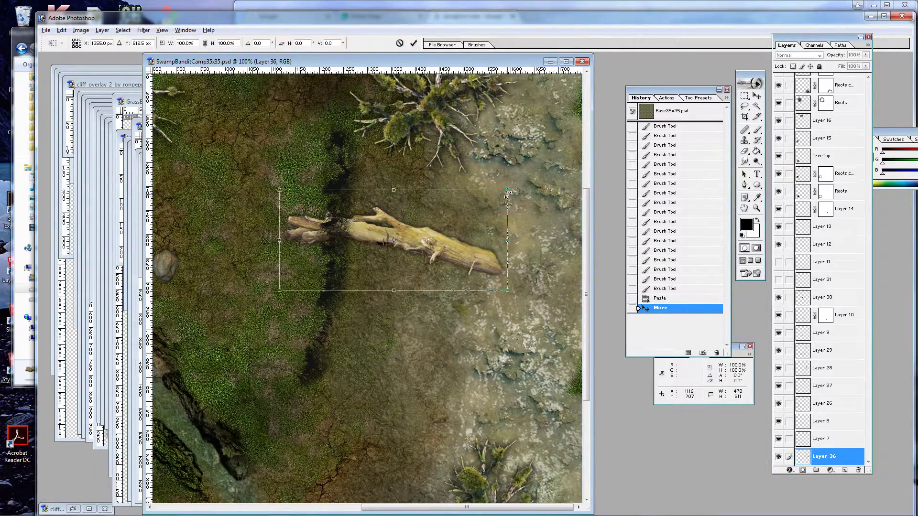
left_click_drag(506, 195, 416, 228)
left_click_drag(449, 318, 224, 267)
left_click_drag(363, 259, 379, 283)
key("Return")
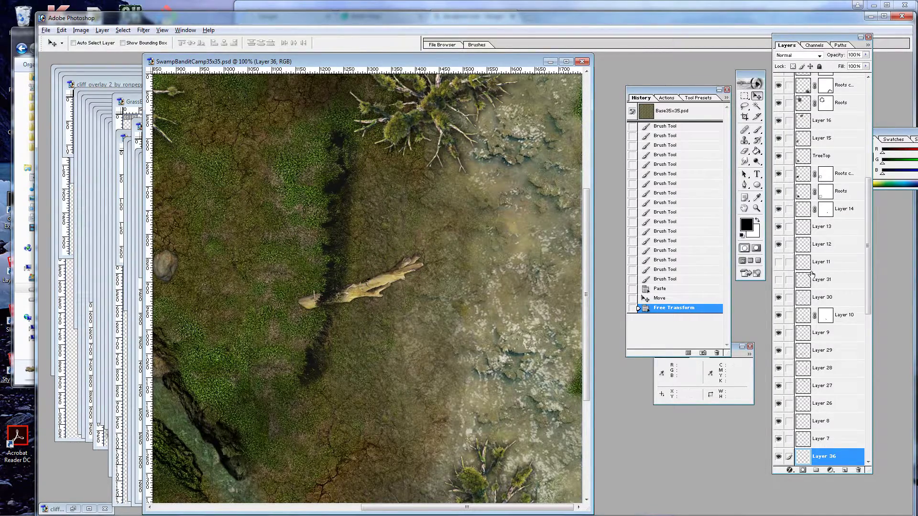
Add a layer mask to the branch and paint black at 13% opacity to fade out its western end over the dark ridge.
left_click(803, 470)
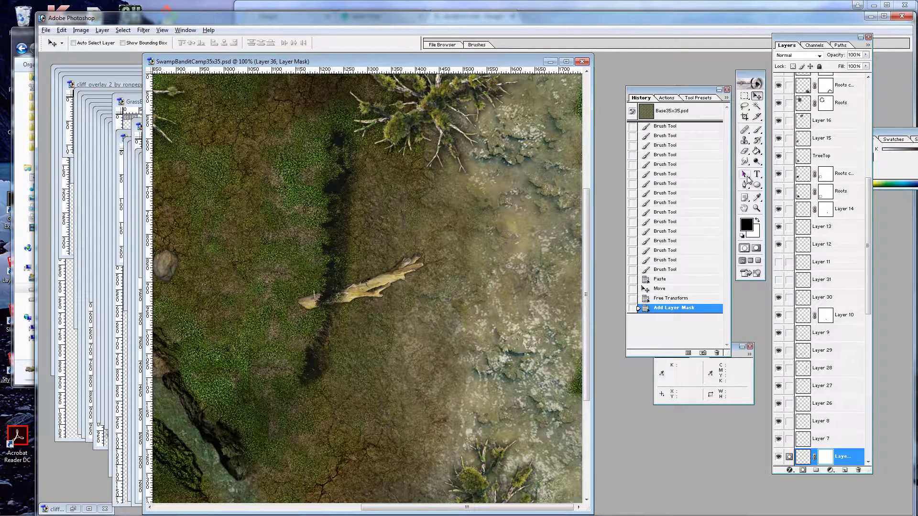
left_click(758, 132)
left_click(323, 290)
left_click(311, 295)
left_click(302, 302)
left_click(299, 294)
left_click(323, 291)
left_click(326, 301)
left_click(311, 302)
left_click(316, 306)
left_click_drag(317, 307, 301, 304)
left_click(343, 286)
left_click(333, 294)
left_click(340, 295)
left_click(343, 311)
left_click(342, 315)
left_click(338, 304)
left_click(335, 289)
left_click(334, 305)
left_click(337, 289)
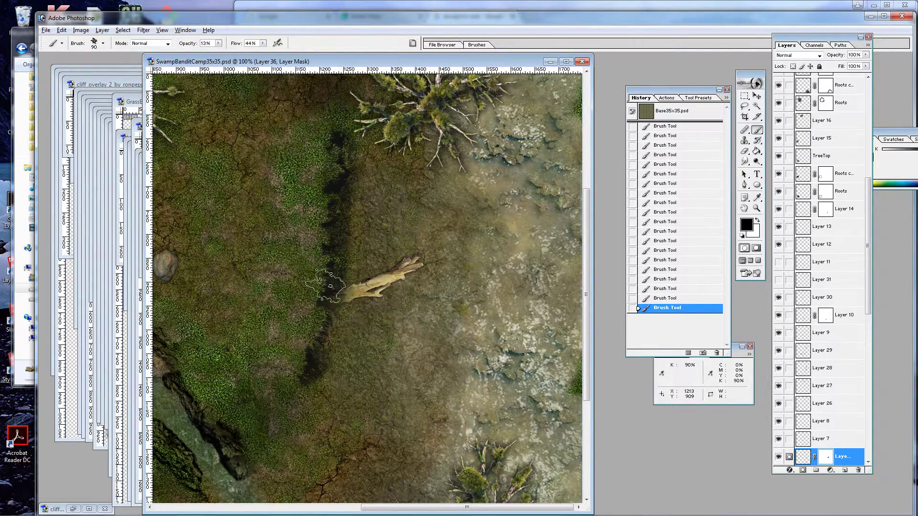
left_click(326, 288)
Move the masked branch east, off the dark ridge and closer to the swamp edge.
left_click(756, 96)
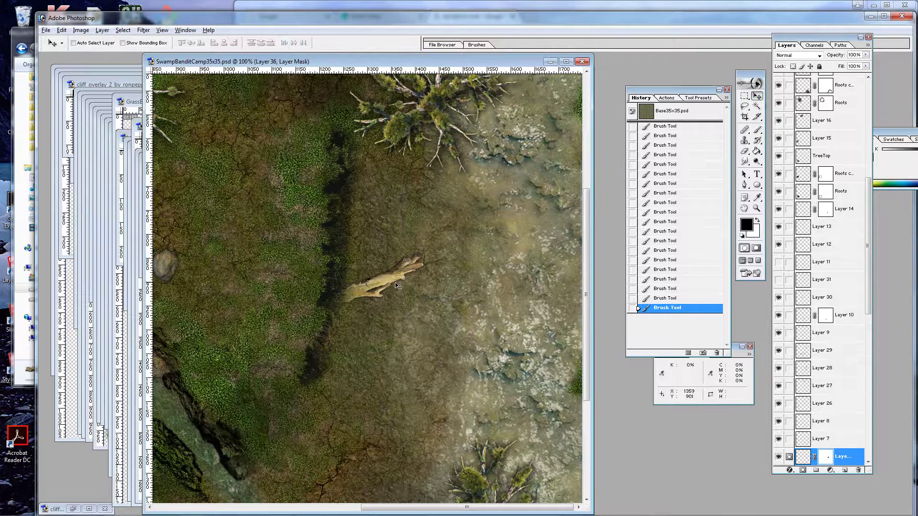
left_click_drag(382, 288, 413, 292)
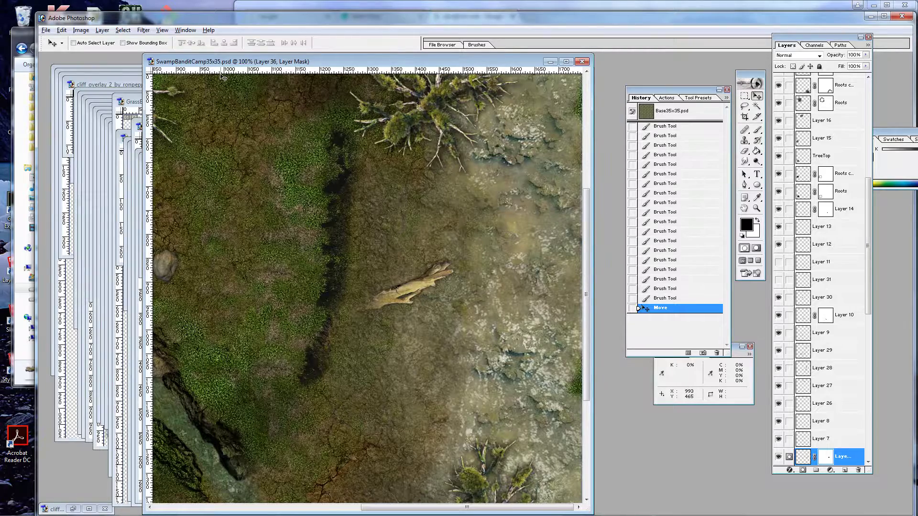
Open driftwood02.png from the unpacked Trees folder, lasso the forked trunk on its left side and paste it into SwampBanditCamp35x35.psd.
key("alt+Tab")
scroll(225, 244, "down", 3)
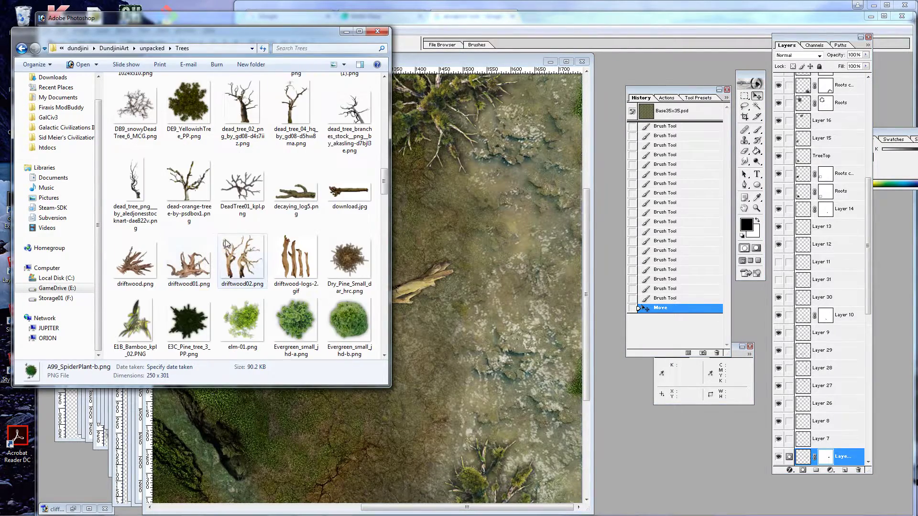
double_click(248, 255)
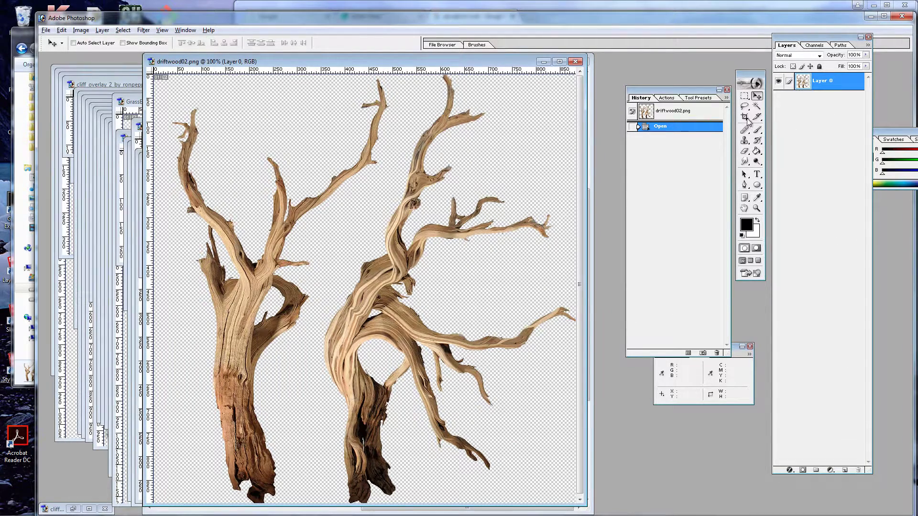
left_click(744, 106)
mouse_move(326, 307)
left_mouse_down()
mouse_move(307, 499)
mouse_move(150, 359)
mouse_move(186, 82)
left_mouse_up()
left_click_drag(392, 61, 406, 94)
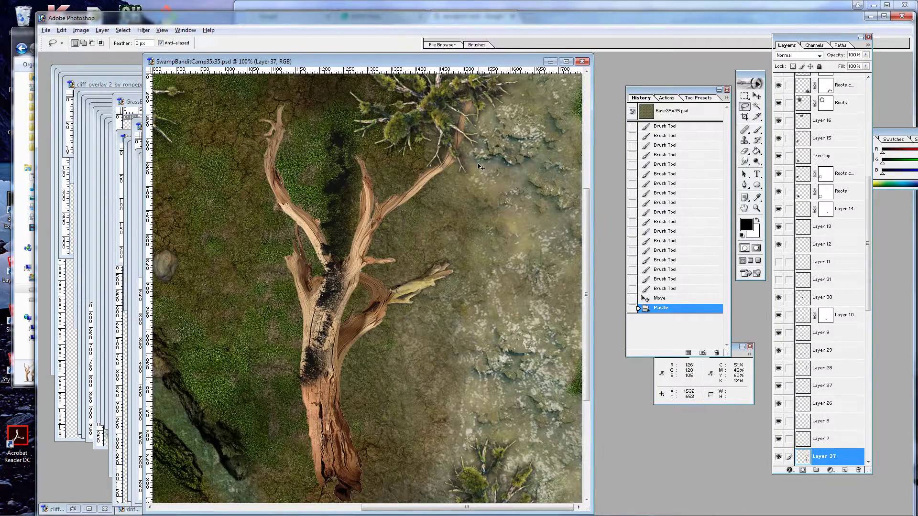
Scale the pasted driftwood down with Free Transform and place it at the swamp edge beside the branch.
key("ctrl+t")
left_click_drag(478, 78, 494, 260)
key("Return")
key("l")
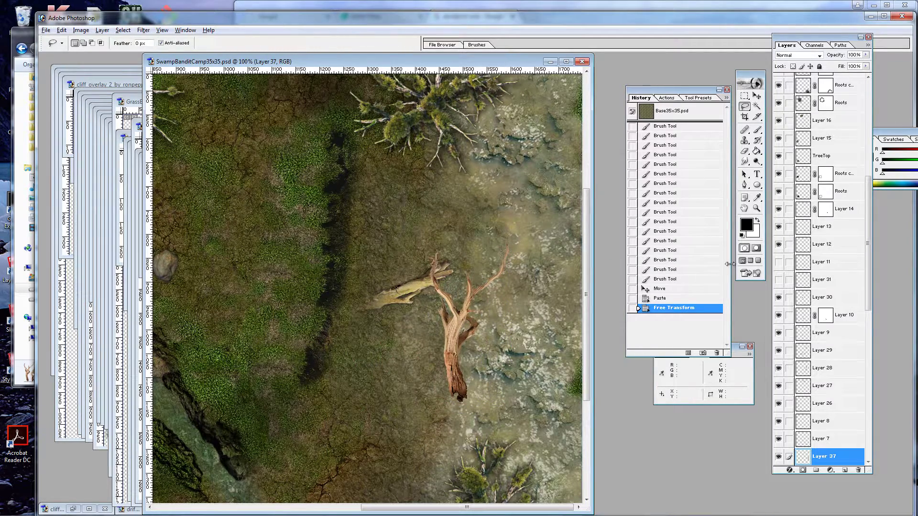
Rename the driftwood layer as Log.
left_click(756, 209)
scroll(367, 288, "down", 3)
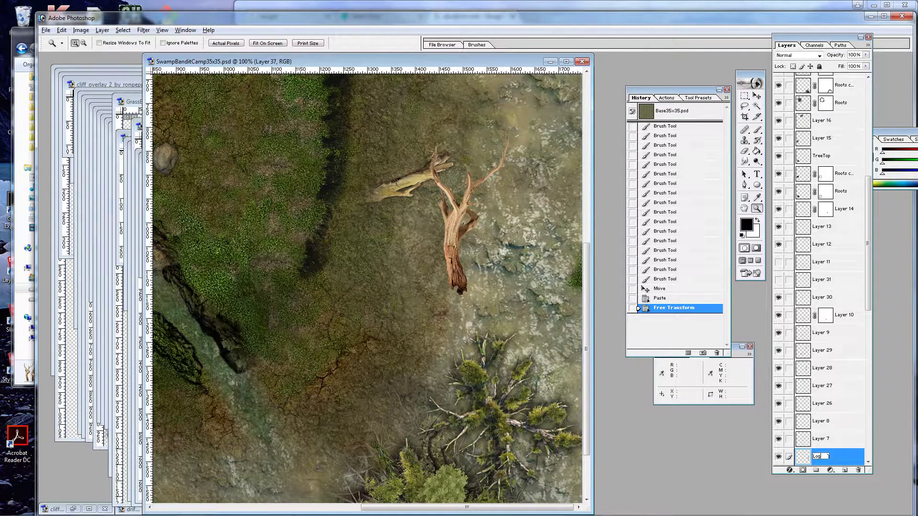
key("Return")
scroll(812, 382, "down", 2)
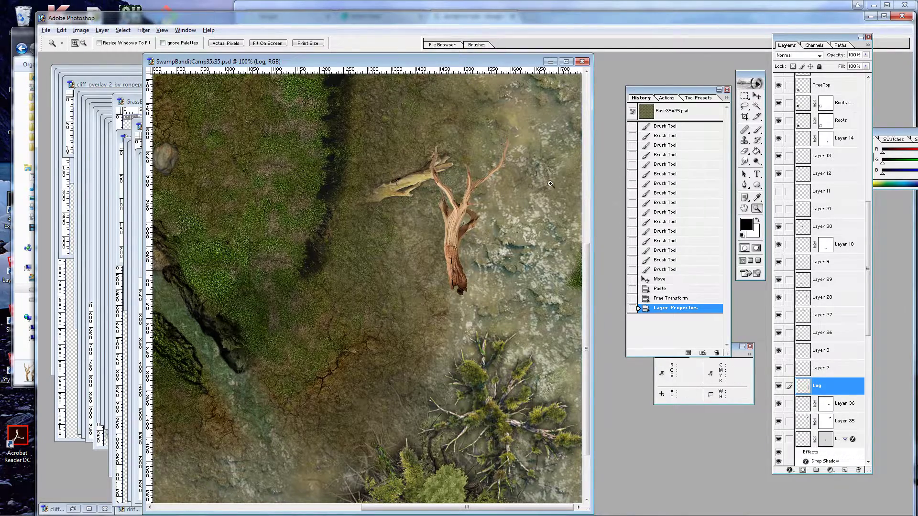
Move the driftwood log to the swamp on the map's western edge, beside the yellow-green tree.
left_click(268, 43)
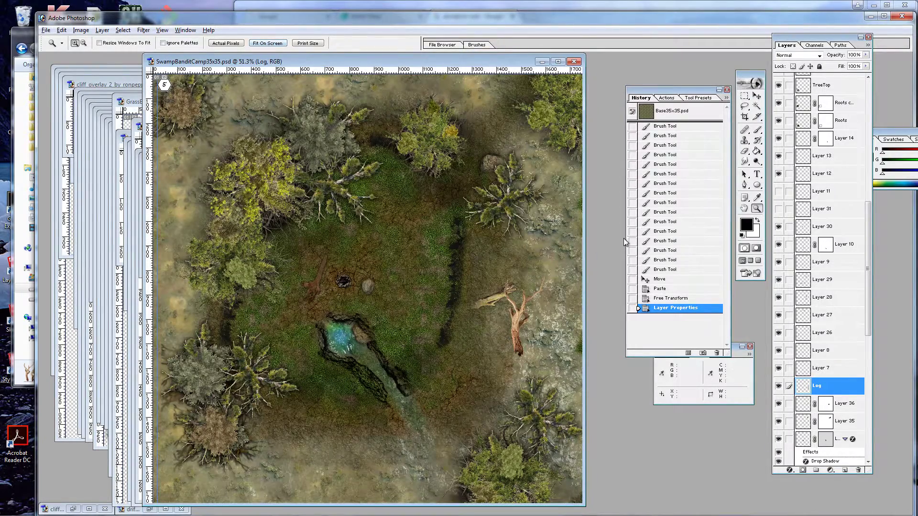
left_click(756, 96)
left_click_drag(531, 317, 192, 192)
Darken the driftwood log with Brightness/Contrast, setting brightness to -47 and contrast to -28.
left_click(80, 30)
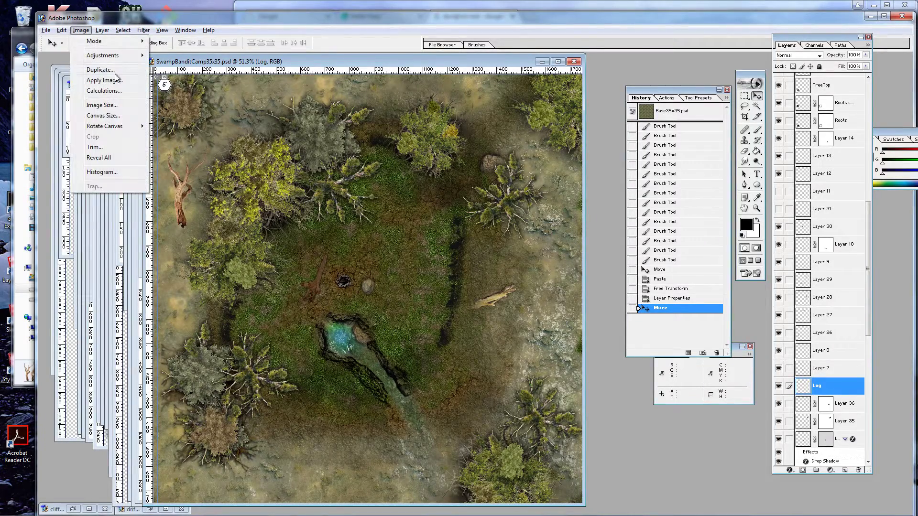
mouse_move(115, 56)
left_click(189, 118)
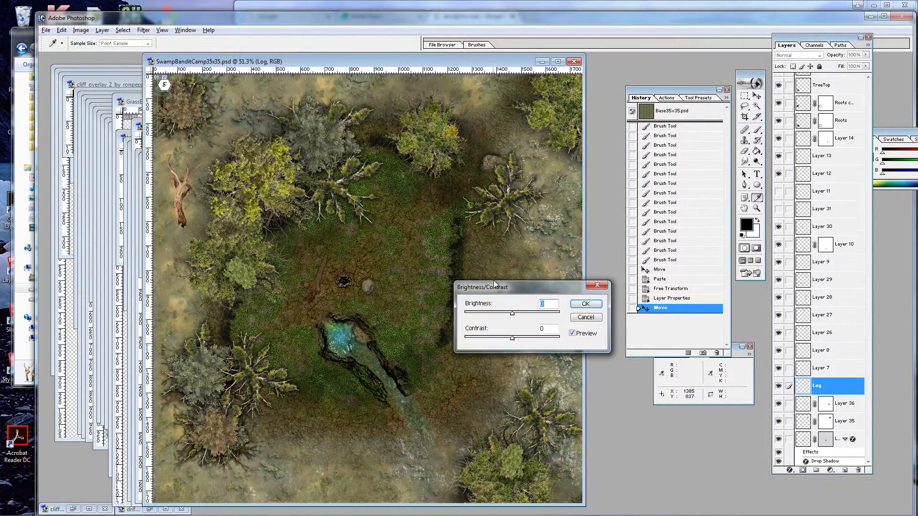
left_click_drag(511, 312, 492, 313)
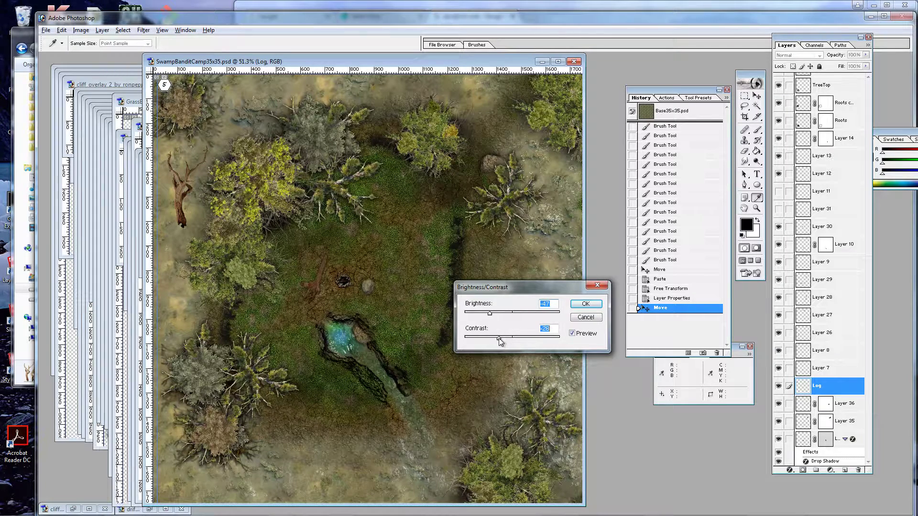
left_click(585, 303)
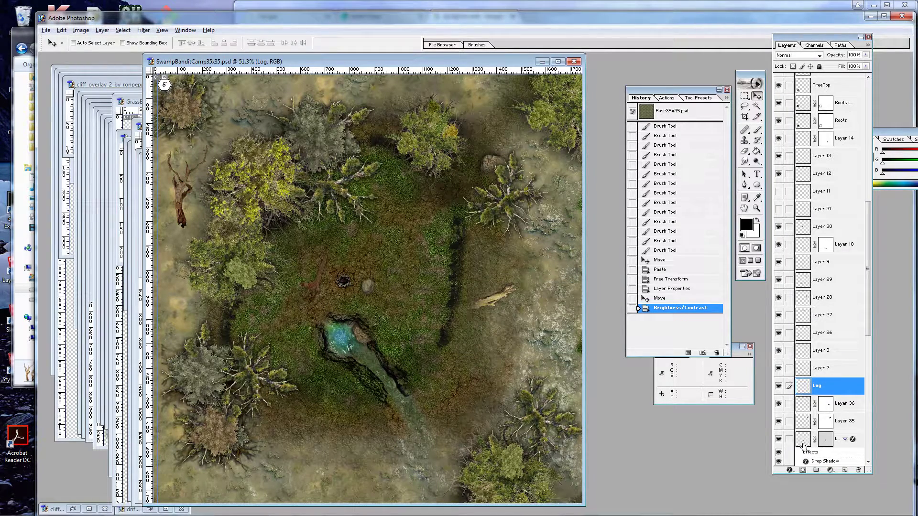
Add a layer mask to the Log layer and paint black at 13% opacity to sink its trunk base and branch tips into the water.
left_click(803, 470)
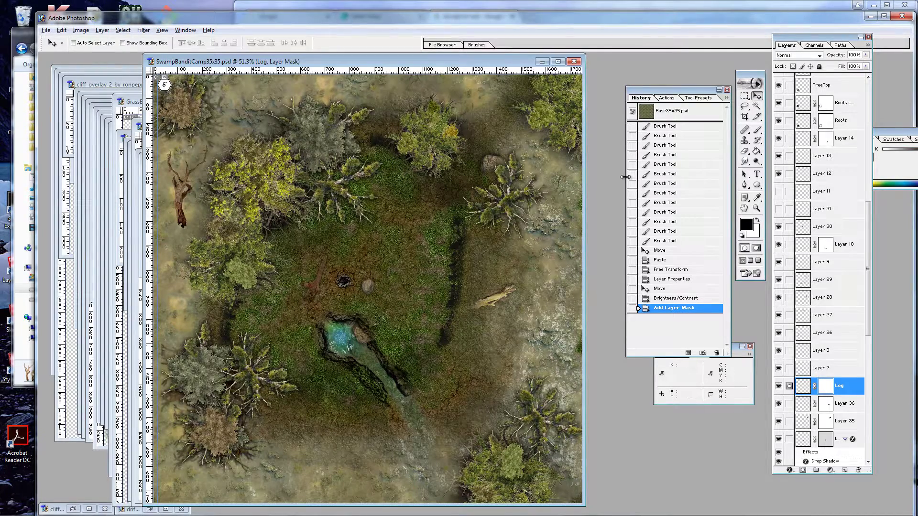
left_click(756, 208)
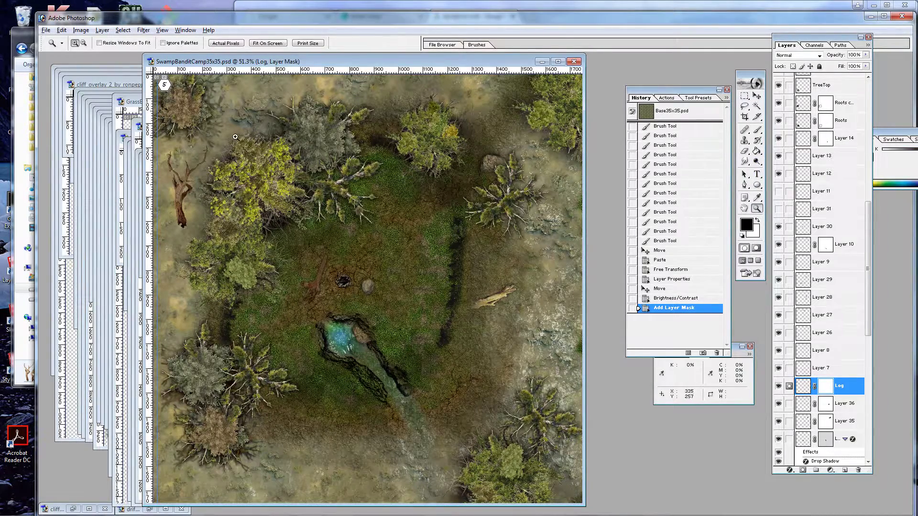
left_click_drag(238, 134, 207, 241)
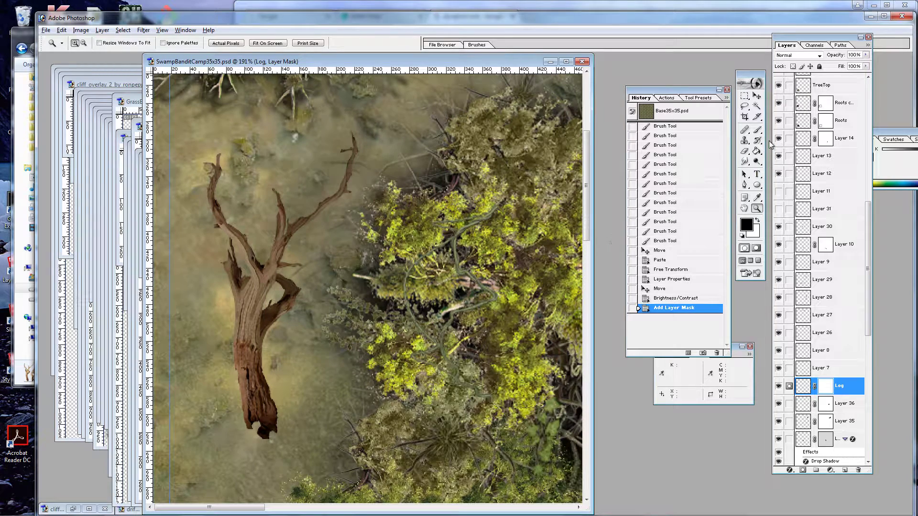
left_click(756, 130)
mouse_move(251, 358)
left_mouse_down()
mouse_move(263, 428)
mouse_move(262, 396)
left_mouse_up()
mouse_move(241, 341)
left_mouse_down()
mouse_move(258, 363)
mouse_move(262, 345)
left_mouse_up()
left_click(237, 358)
left_click(282, 299)
left_click(289, 301)
left_click(303, 310)
key("bracketleft")
key("bracketleft")
left_click(296, 290)
left_click(296, 294)
left_click(291, 297)
left_click(286, 299)
left_click(283, 302)
left_click(283, 303)
left_click_drag(343, 187, 348, 173)
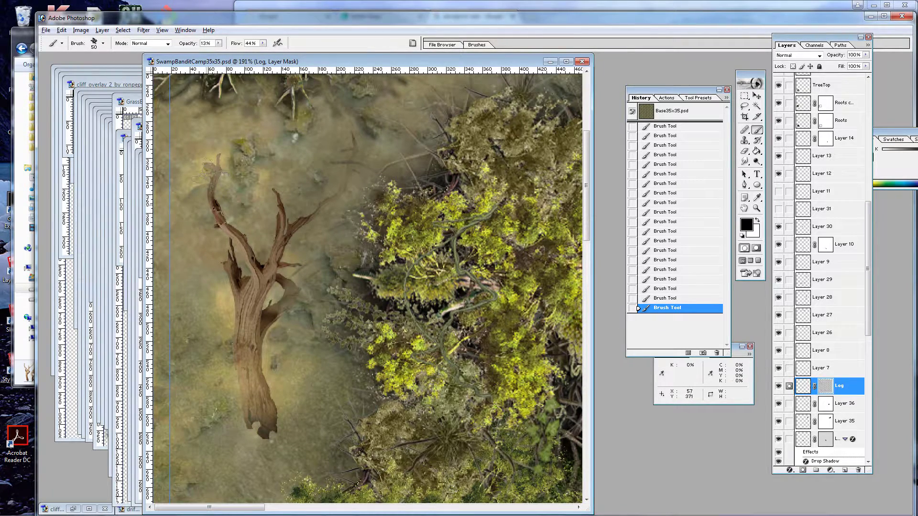
left_click_drag(232, 255, 234, 262)
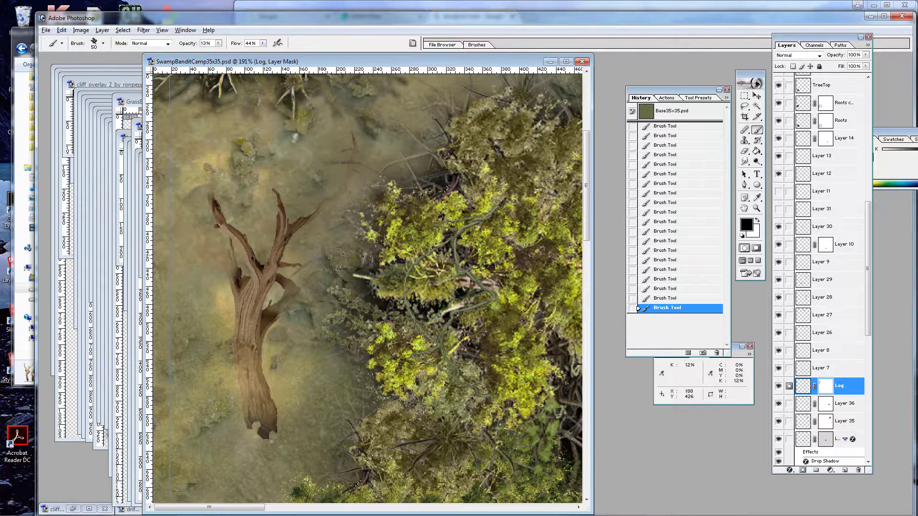
left_click_drag(254, 421, 271, 425)
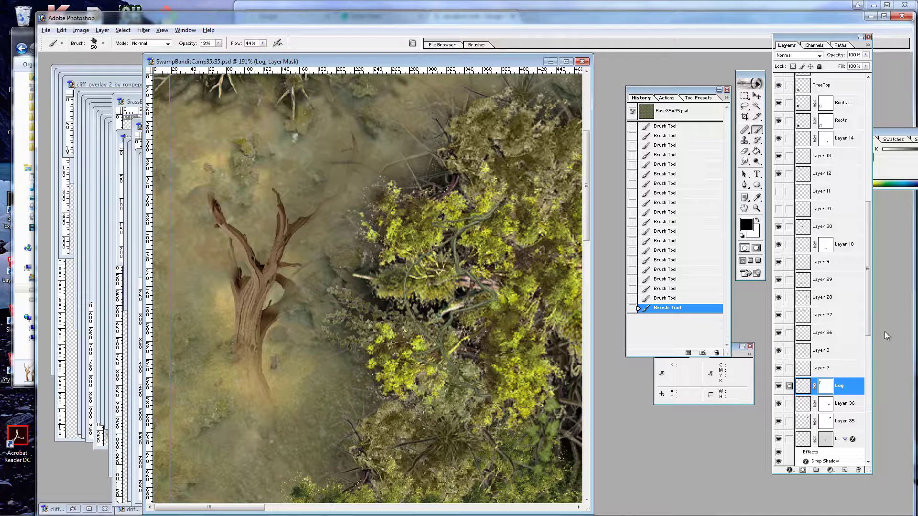
Add a drop shadow to the Log layer with 71% opacity, 0 px distance, 4% spread and 9 px size, without global light.
left_click_drag(866, 325, 866, 351)
right_click(836, 314)
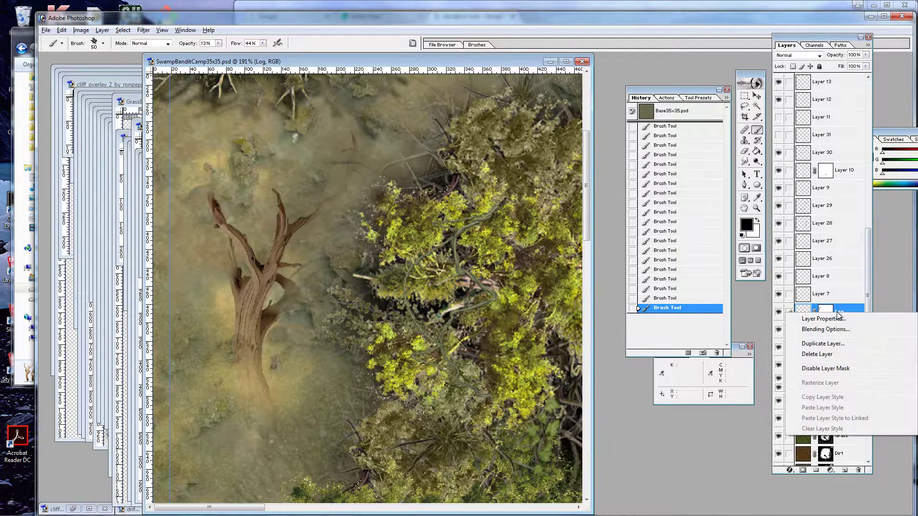
left_click(834, 330)
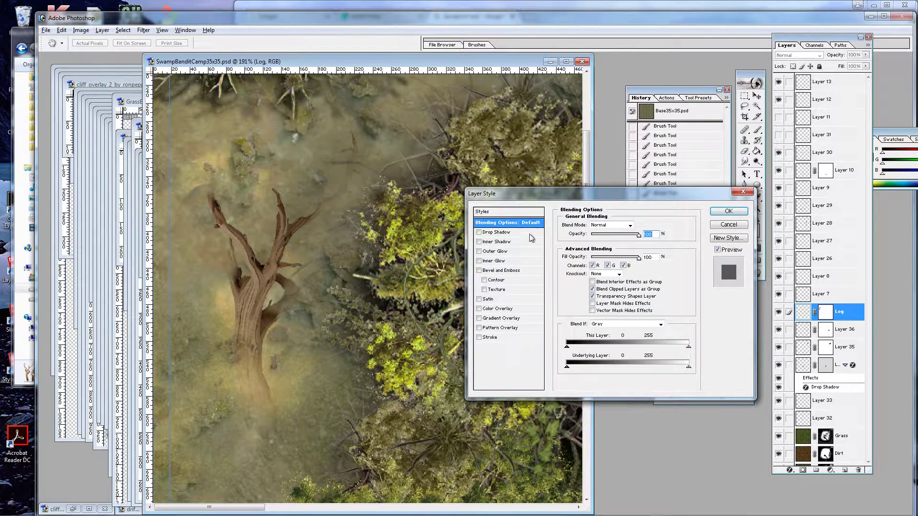
left_click(528, 232)
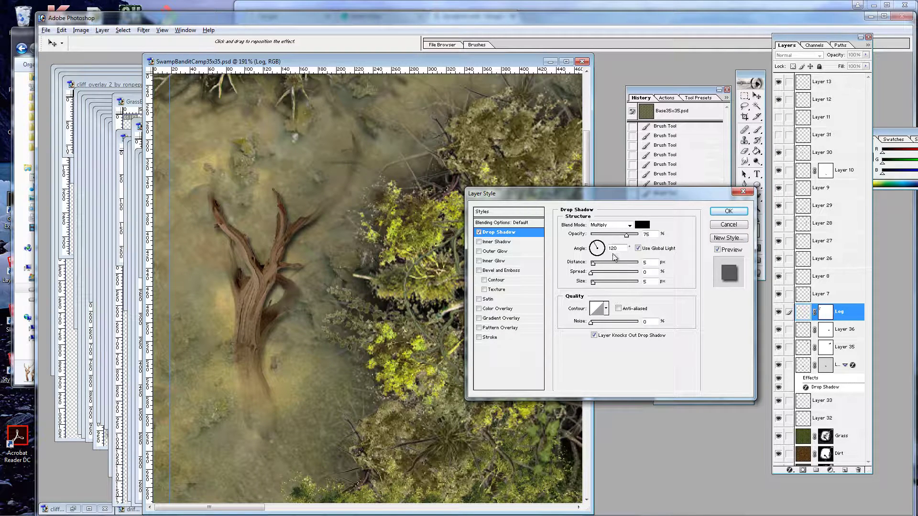
left_click_drag(593, 265, 600, 285)
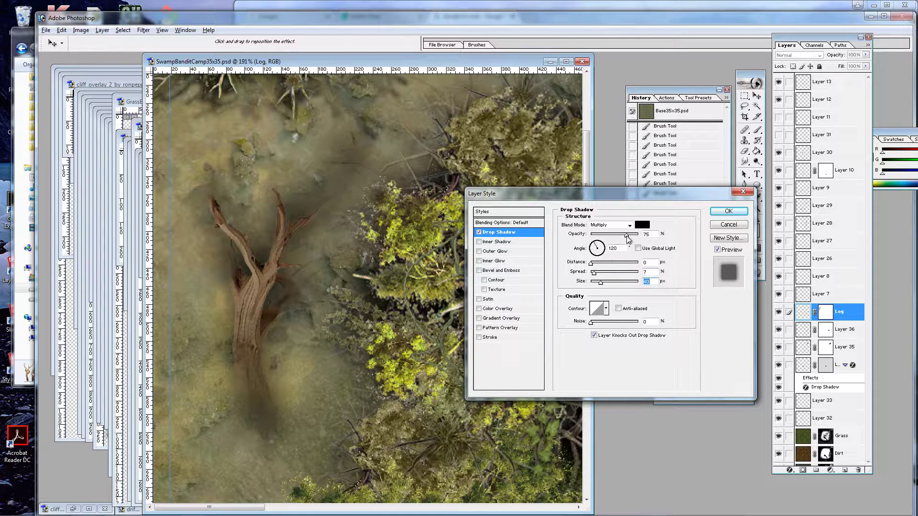
left_click_drag(626, 235, 614, 245)
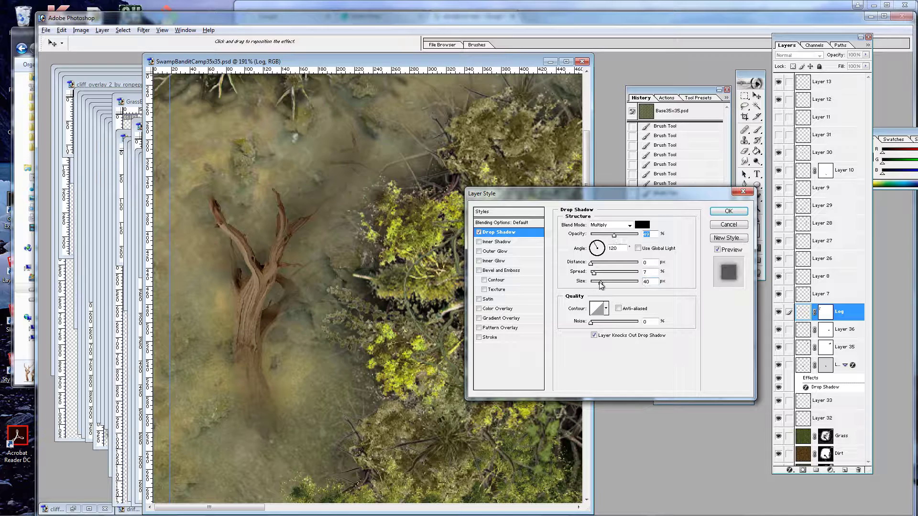
left_click_drag(596, 274, 594, 283)
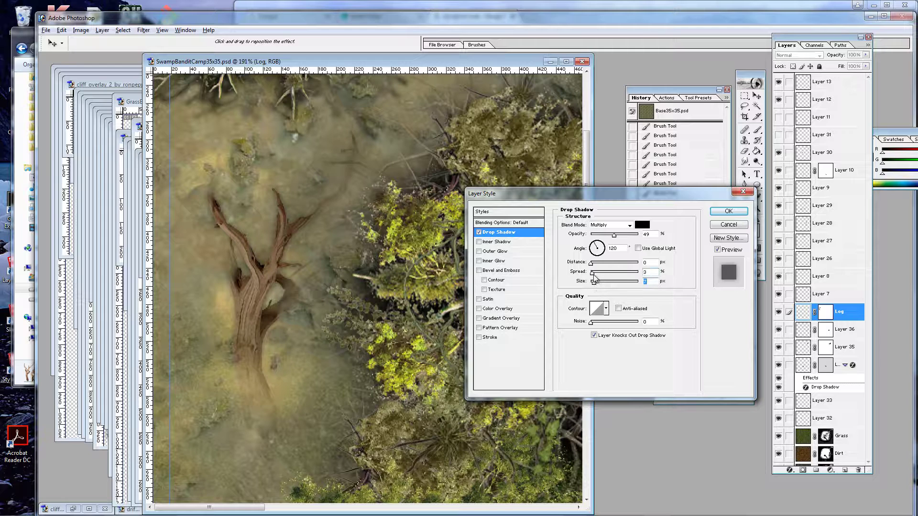
left_click_drag(614, 235, 628, 242)
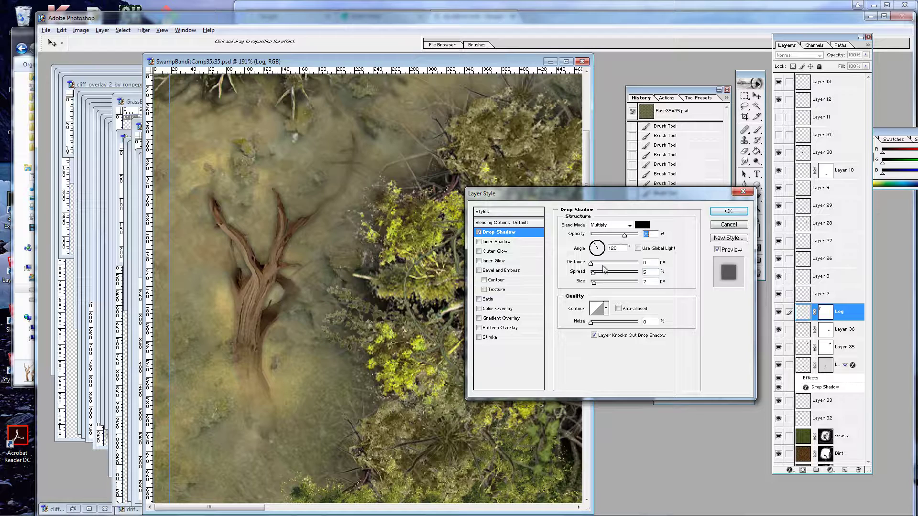
left_click_drag(595, 286, 595, 274)
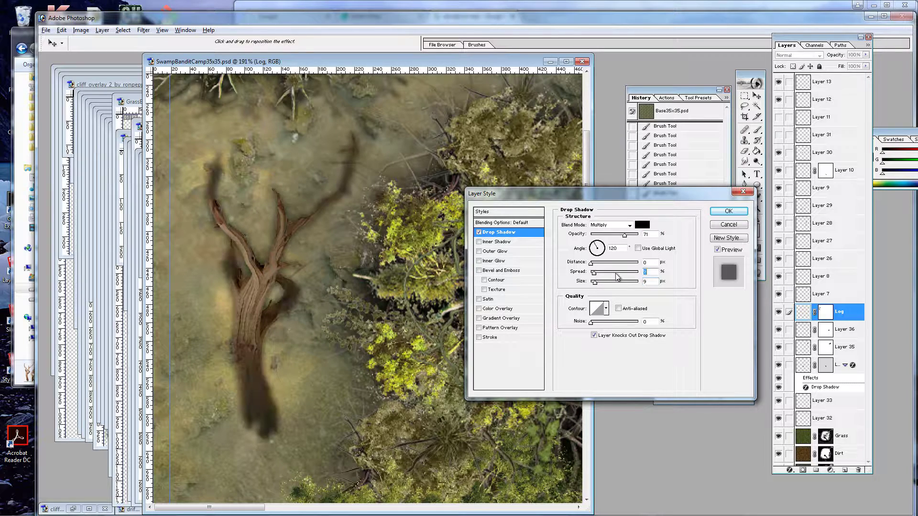
left_click(654, 263)
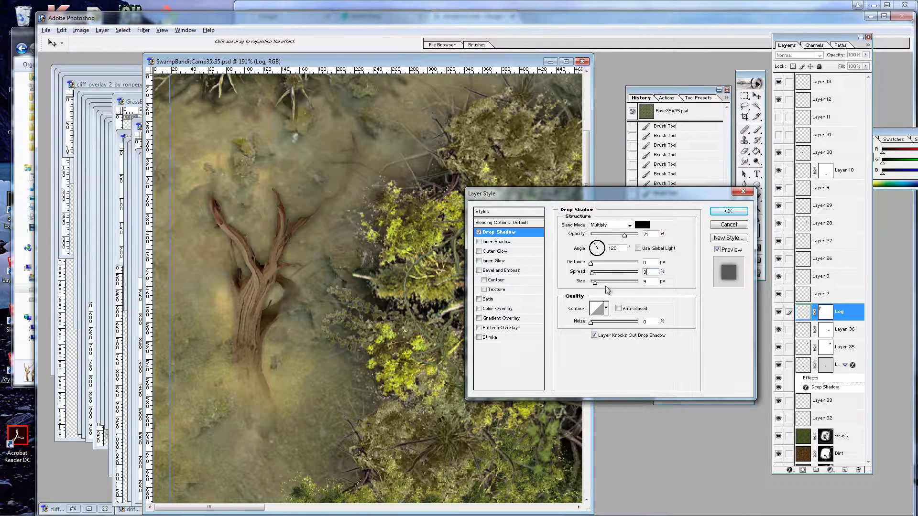
left_click_drag(649, 272, 633, 276)
type("4")
left_click(728, 210)
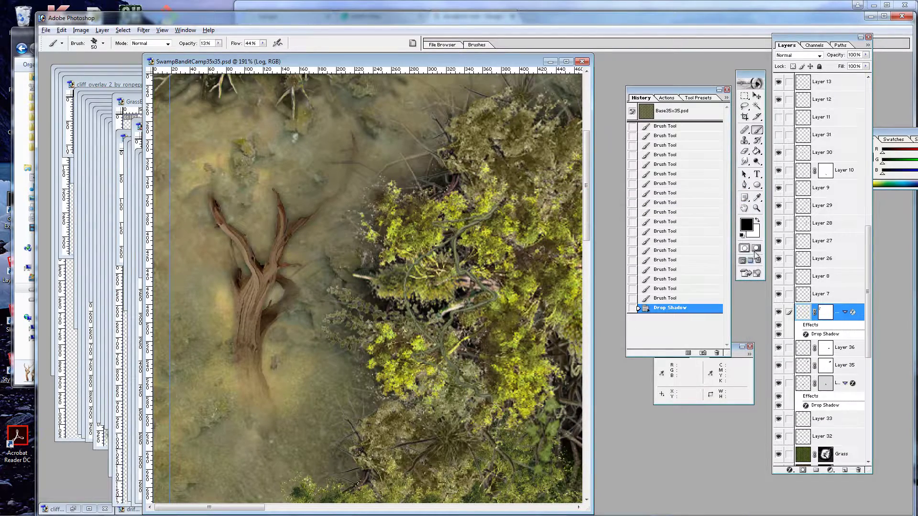
double_click(756, 210)
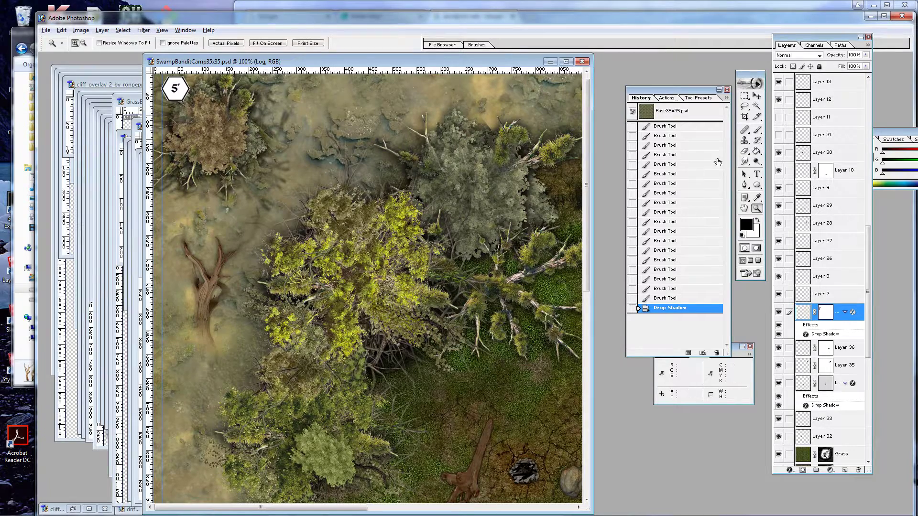
left_click(757, 105)
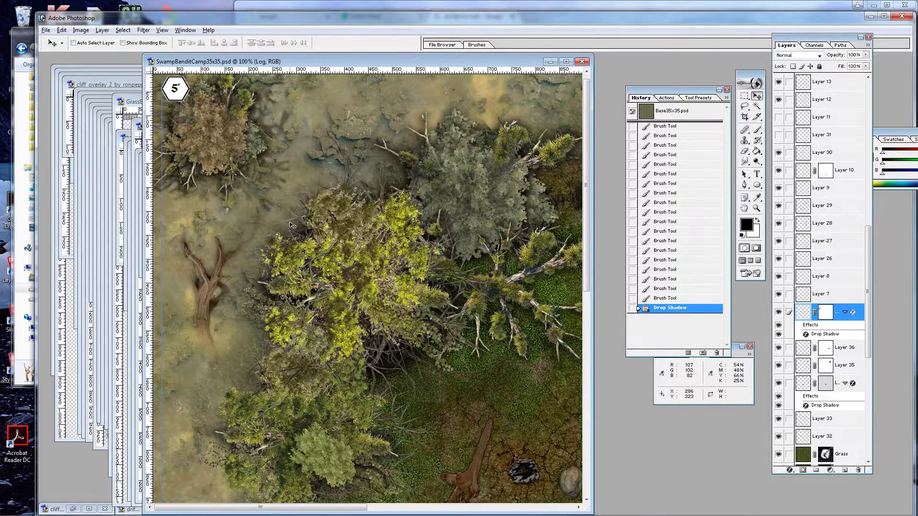
Rotate the driftwood log clockwise and shift it against the map's western edge with Free Transform.
key("ctrl+t")
left_click_drag(277, 198, 230, 252)
key("Return")
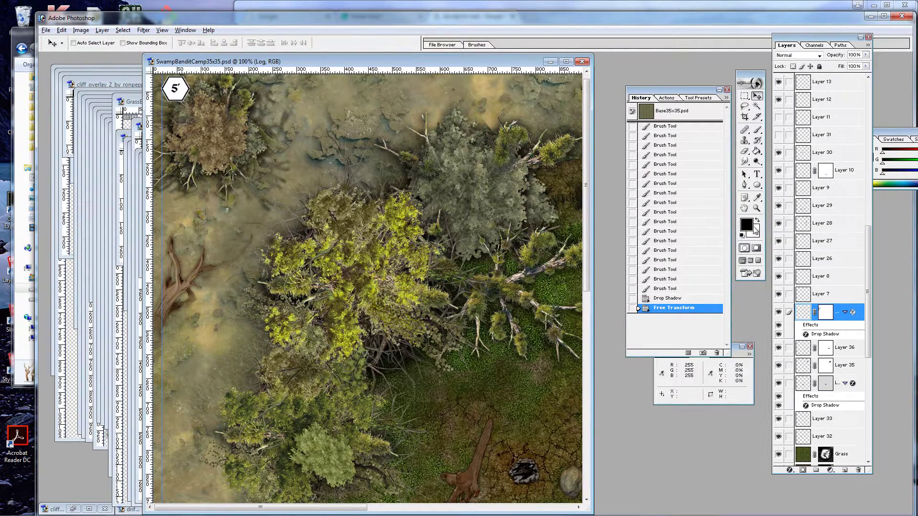
Find the rocks folder in the unpacked art library and open Boulder-d.png in Photoshop.
key("z")
left_click(255, 43)
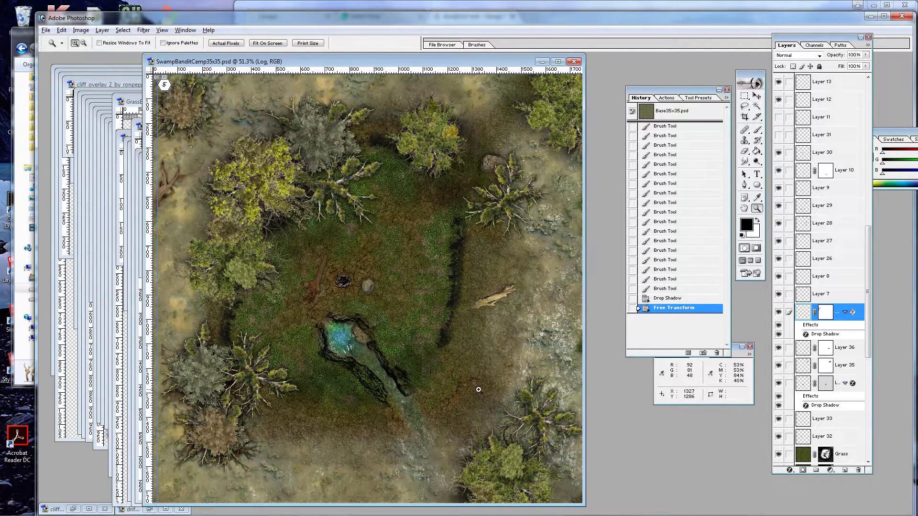
left_click(10, 112)
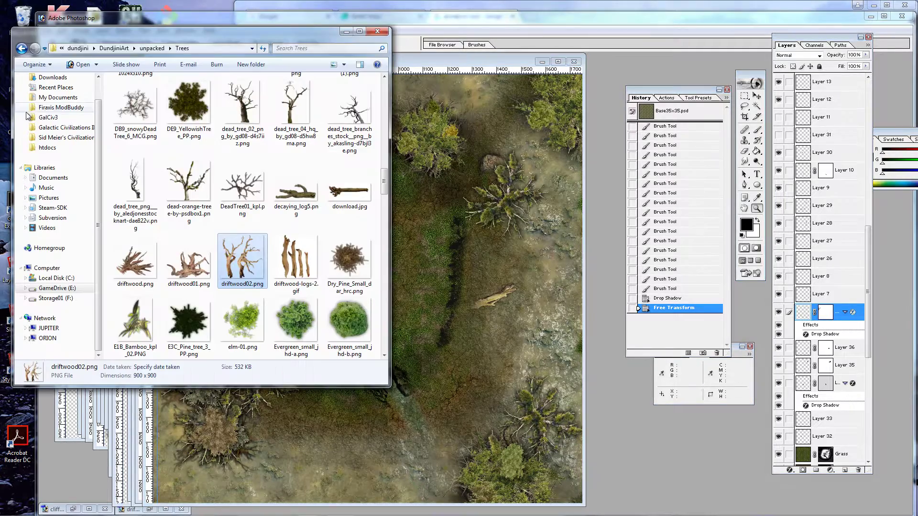
left_click(163, 48)
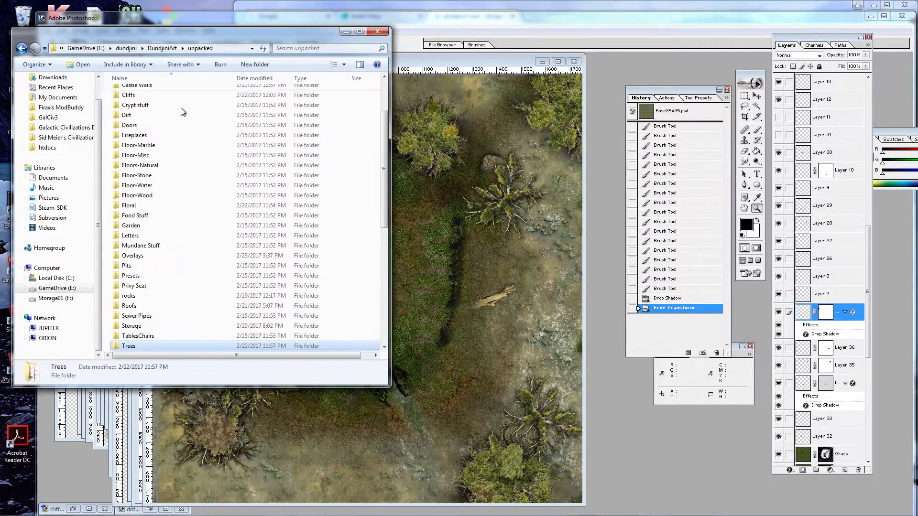
double_click(146, 297)
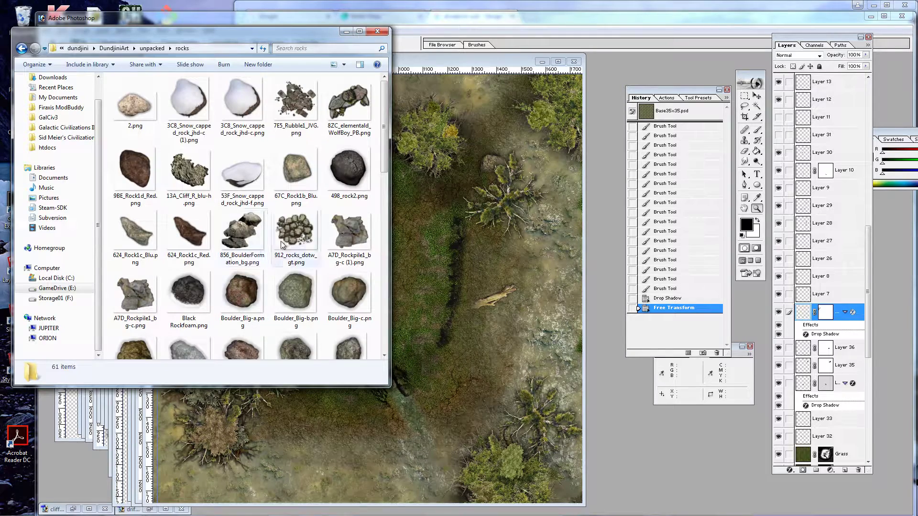
left_click(349, 234)
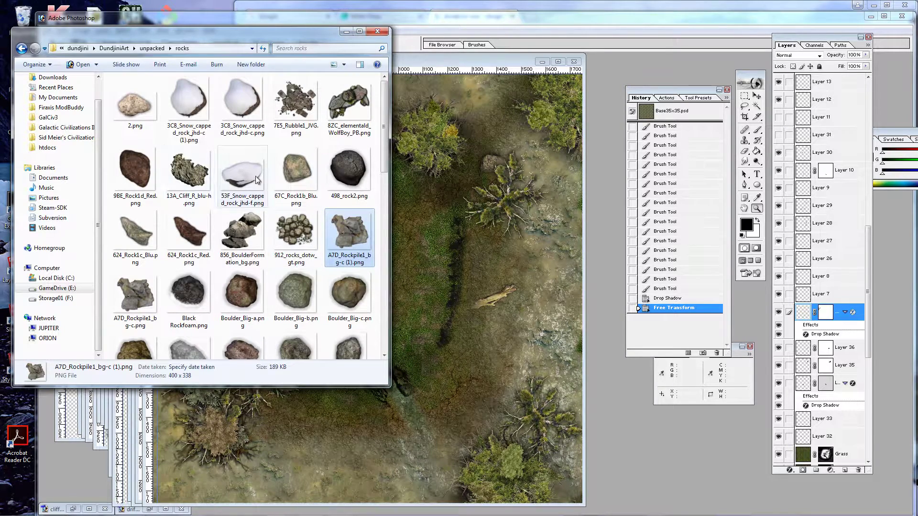
scroll(308, 258, "down", 10)
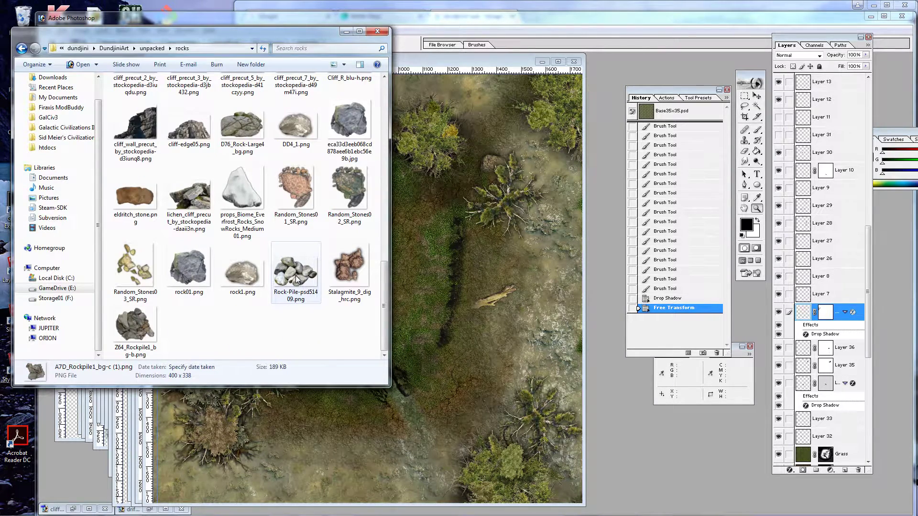
scroll(280, 205, "up", 3)
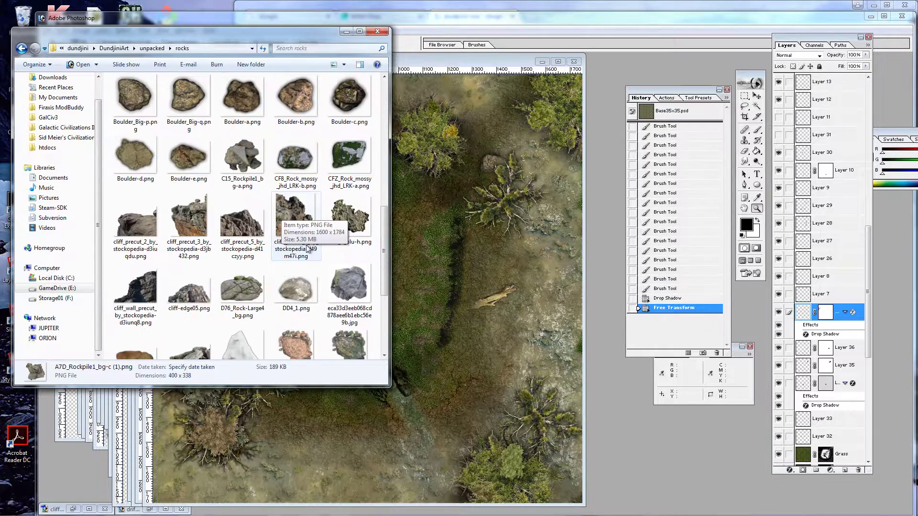
double_click(134, 158)
Copy the whole boulder image into SwampBanditCamp35x35.psd and place it southwest of the stream, at the clearing's southern edge.
key("ctrl+a")
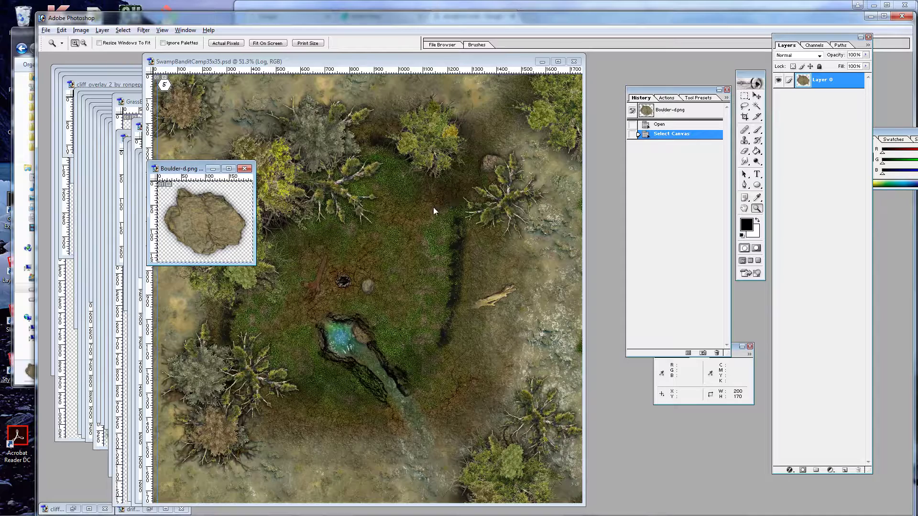
key("ctrl+v")
left_click(439, 64)
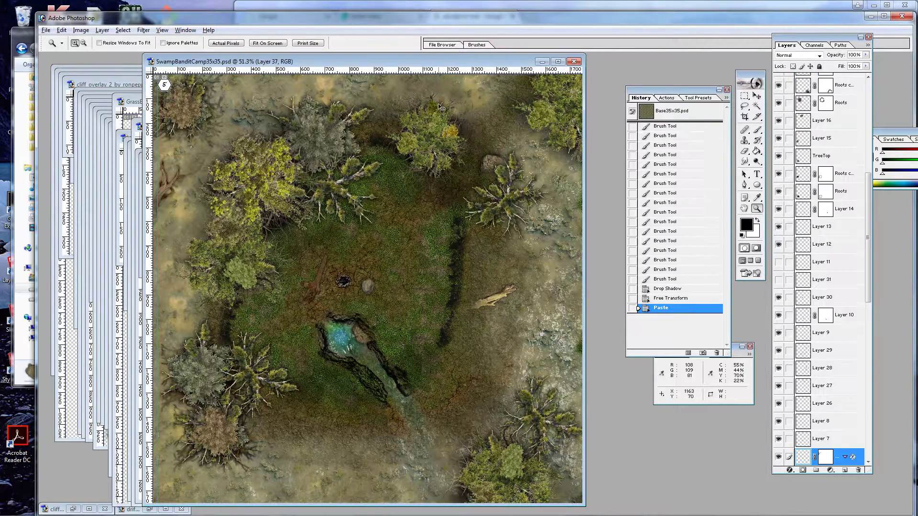
key("ctrl+v")
left_click(756, 96)
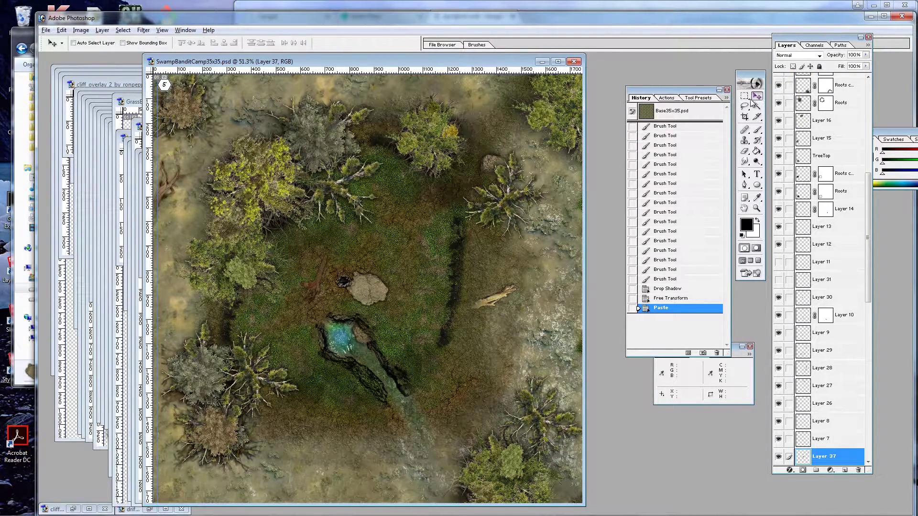
left_click_drag(375, 291, 355, 425)
Scale down the new boulder southwest of the stream with Free Transform.
scroll(367, 391, "up", 1)
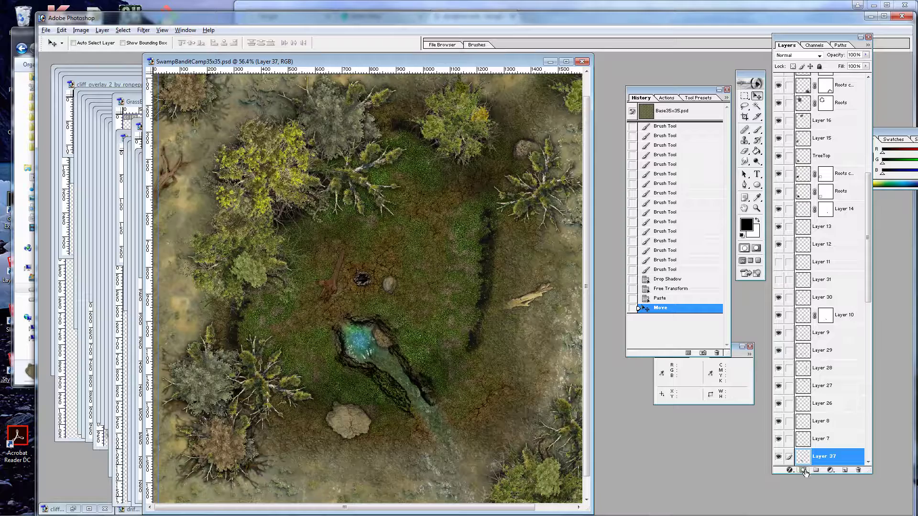
key("ctrl+t")
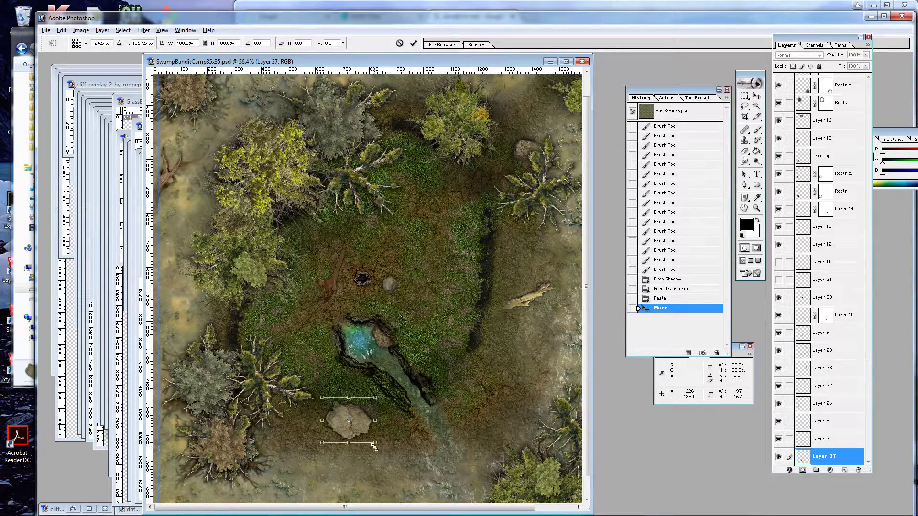
left_click_drag(374, 445, 362, 435)
key("Return")
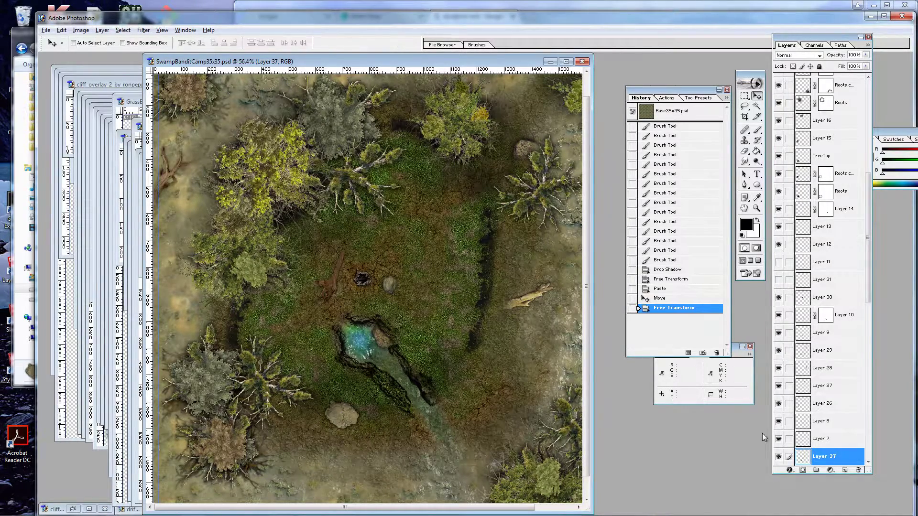
Add a layer mask to the new boulder and paint black at 13% opacity along its upper and western edges to sink it into the ground.
left_click(803, 470)
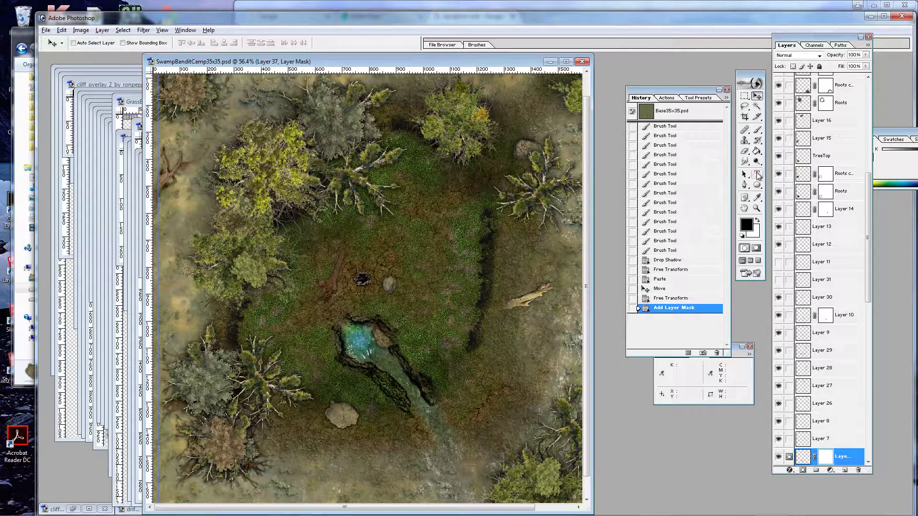
left_click(756, 130)
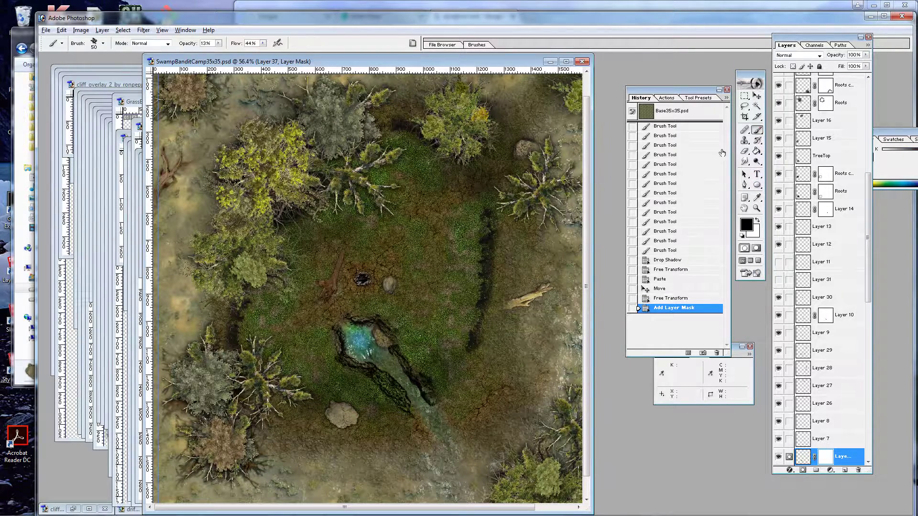
left_click(347, 406)
left_click(338, 403)
left_click(331, 402)
left_click(329, 406)
left_click(329, 406)
left_click(332, 405)
left_click(336, 403)
left_click(340, 403)
left_click(339, 402)
left_click(338, 402)
left_click(338, 403)
left_click(336, 404)
left_click(336, 405)
left_click(335, 406)
left_click(334, 407)
left_click(332, 408)
left_click(333, 404)
left_click(333, 402)
left_click(323, 418)
left_click(334, 405)
left_click(344, 402)
left_click(349, 405)
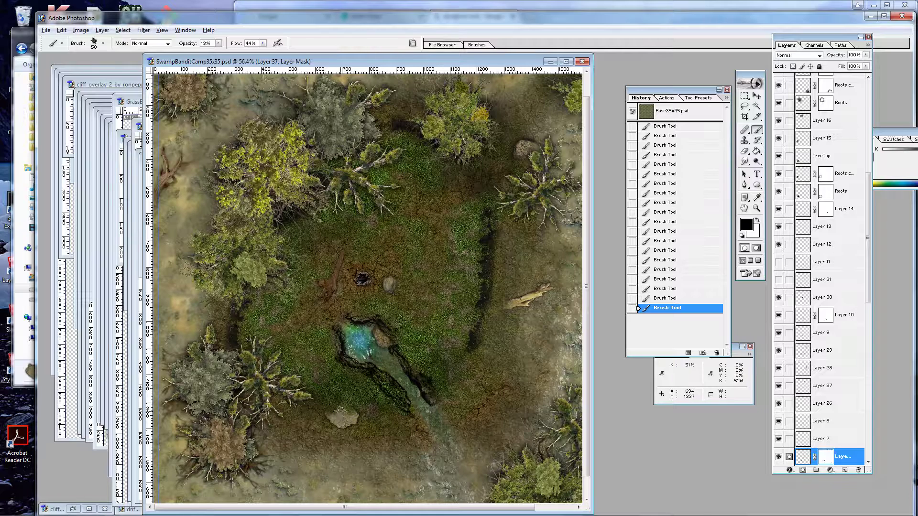
left_click(346, 402)
scroll(363, 402, "down", 1)
scroll(421, 393, "up", 2)
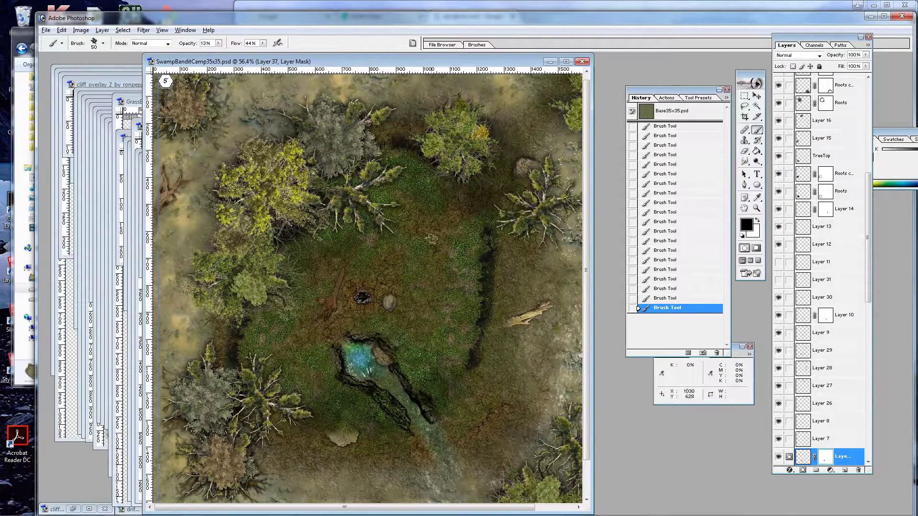
scroll(410, 280, "down", 2)
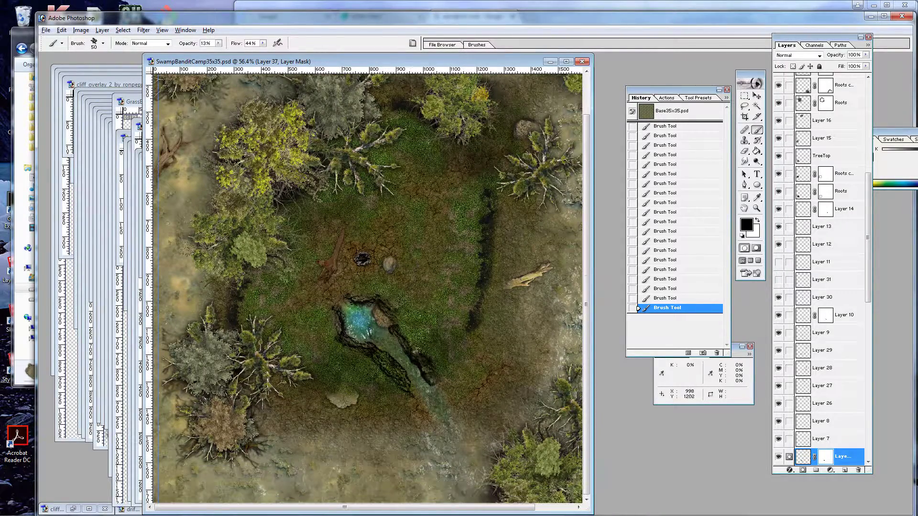